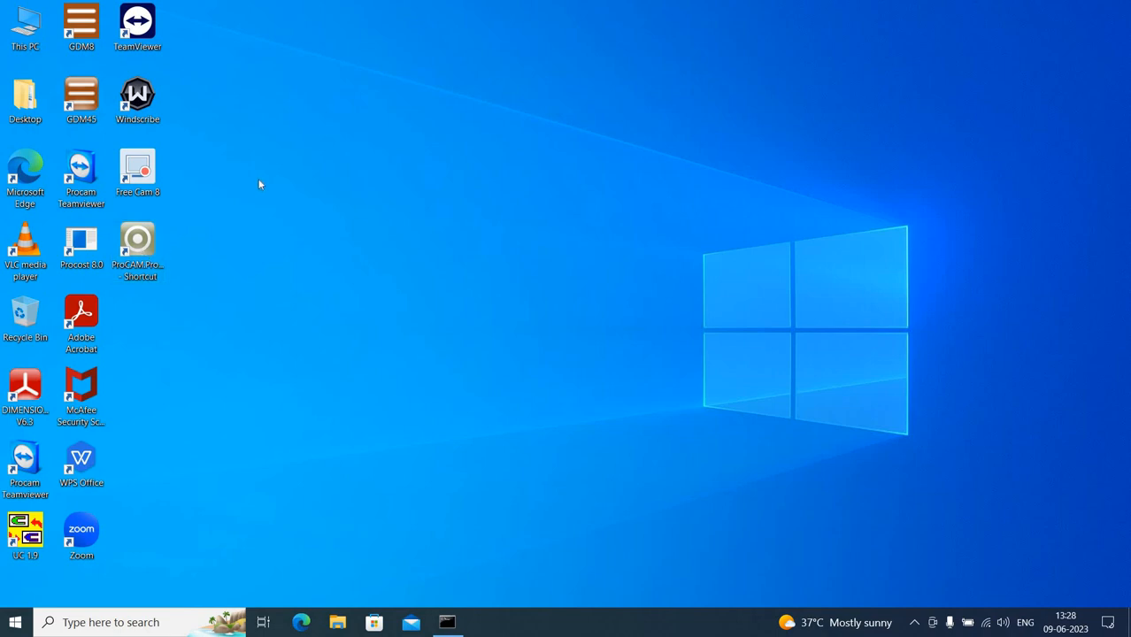
# Launch ProCost, test the connection to its server, start the program in English and maximize its window.
pyautogui.click(136, 260)
pyautogui.doubleClick(136, 260)
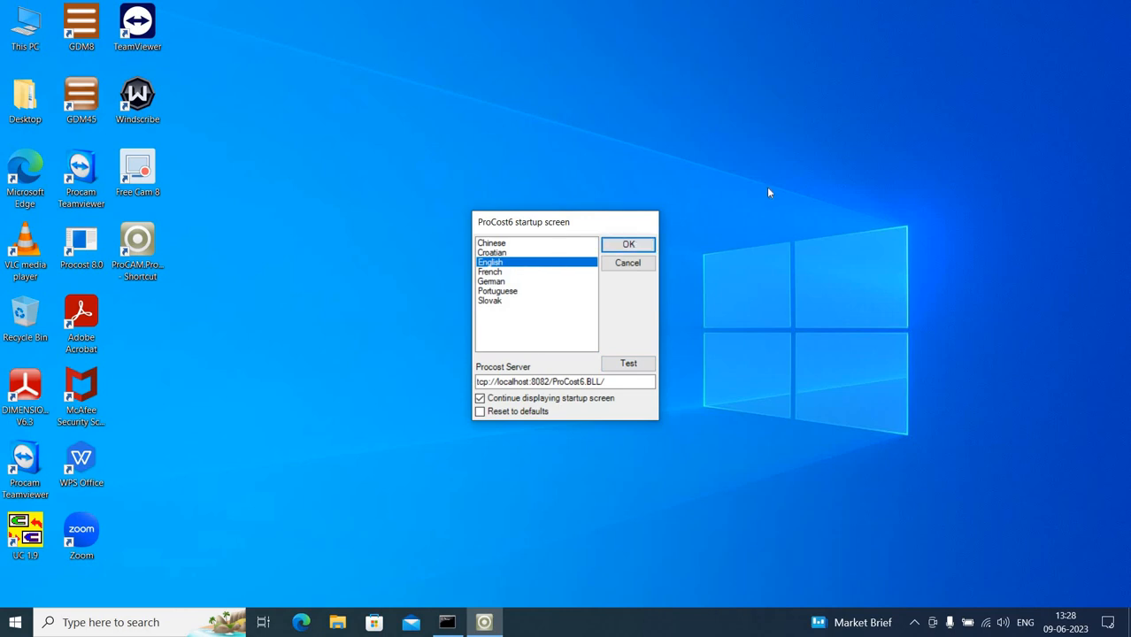
pyautogui.click(626, 367)
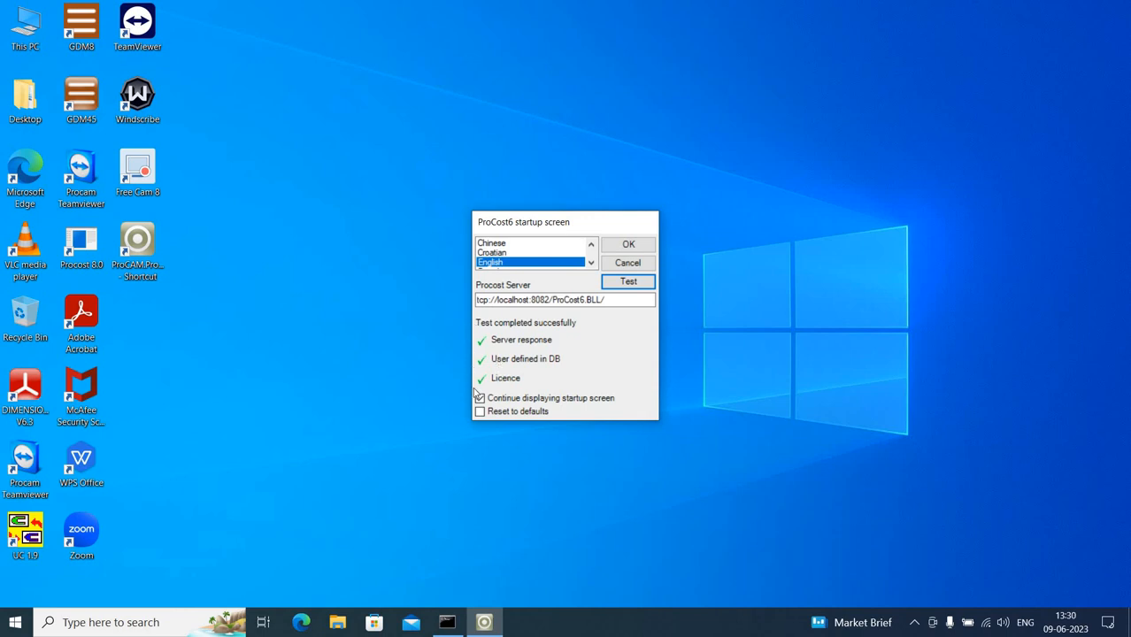
pyautogui.click(626, 248)
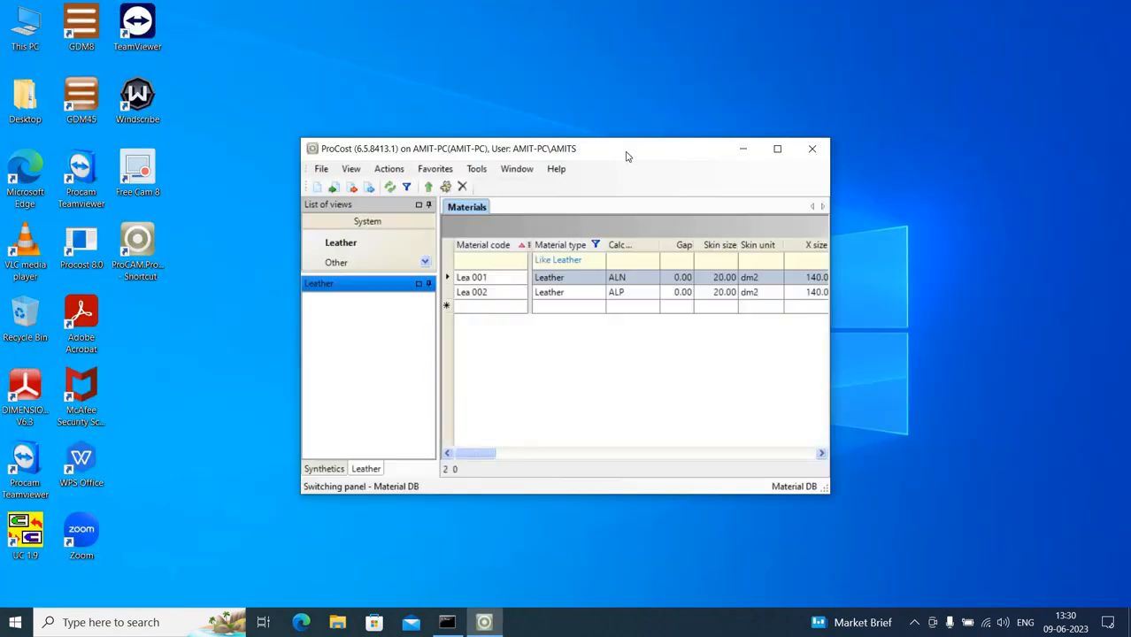
pyautogui.doubleClick(626, 152)
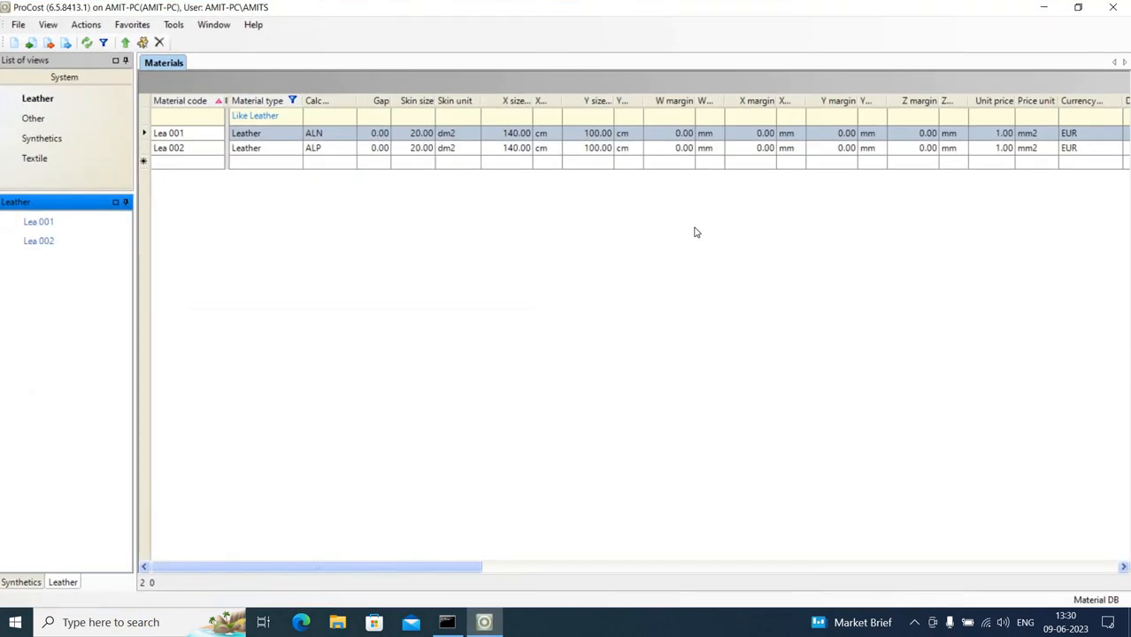
# Display the Styles view, and return to the Material DB view.
pyautogui.click(49, 24)
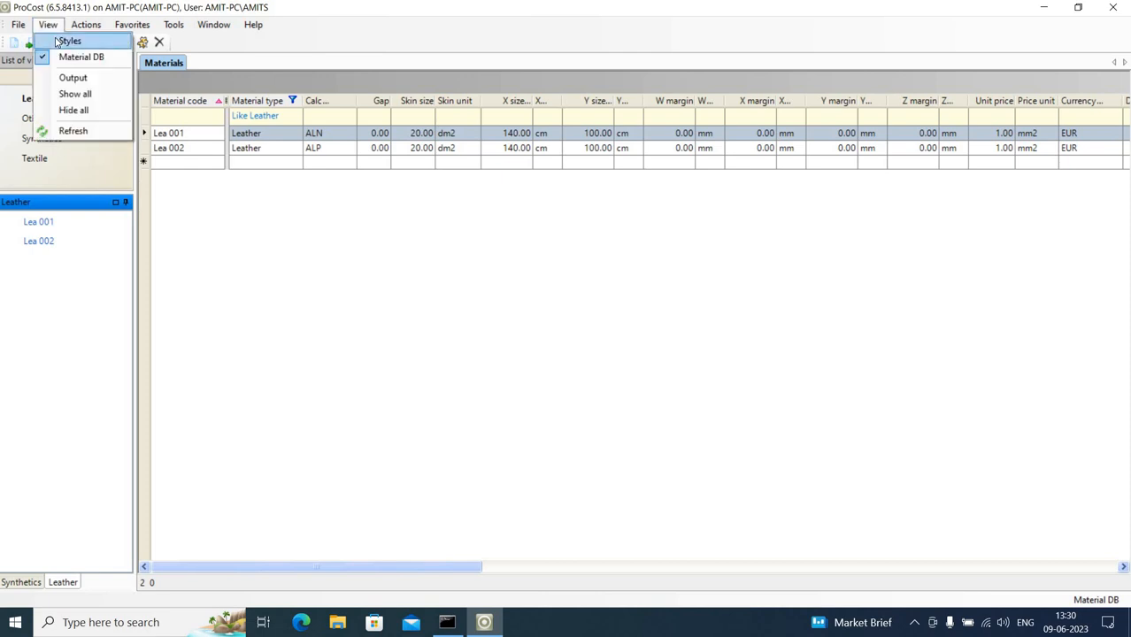
pyautogui.click(66, 39)
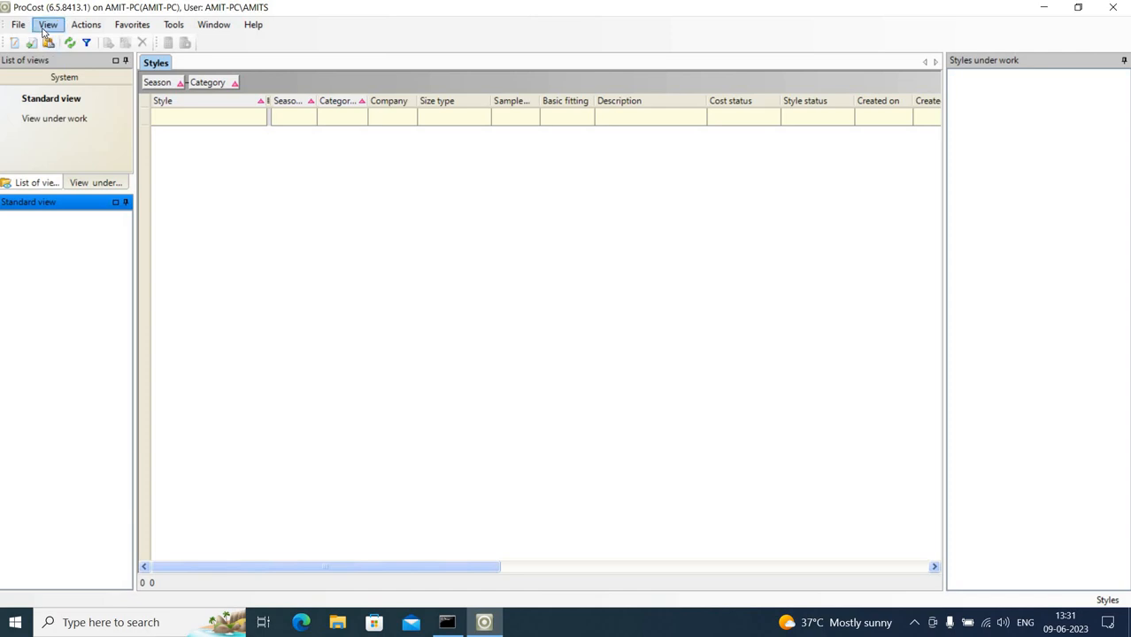
pyautogui.click(46, 24)
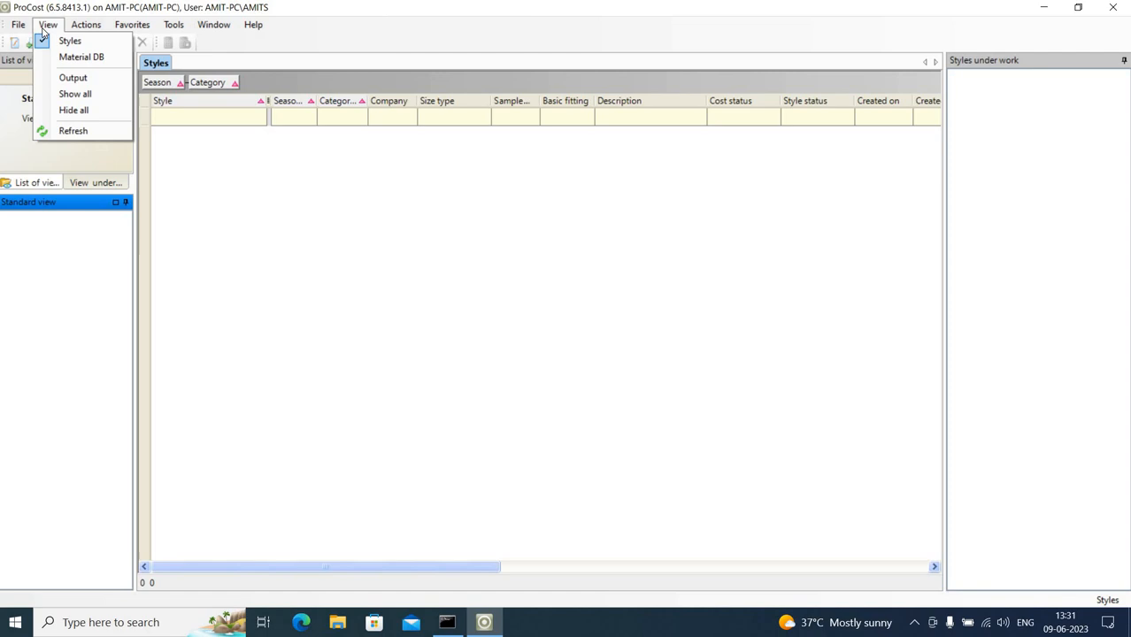
pyautogui.click(78, 57)
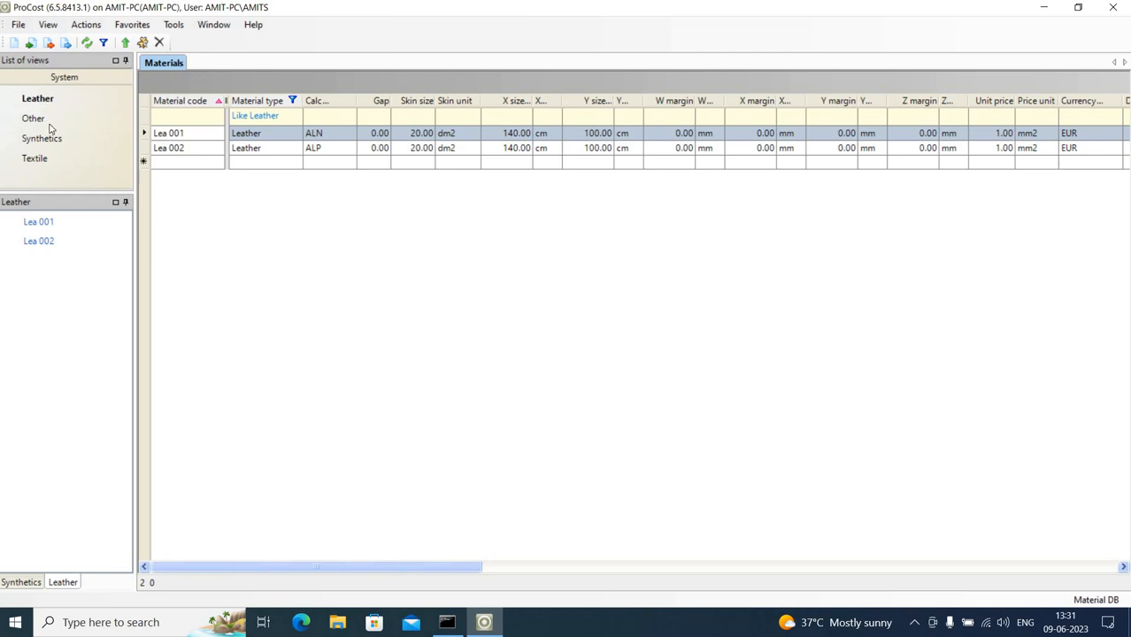
# Look through the Other and Synthetics views of the material database.
pyautogui.click(21, 120)
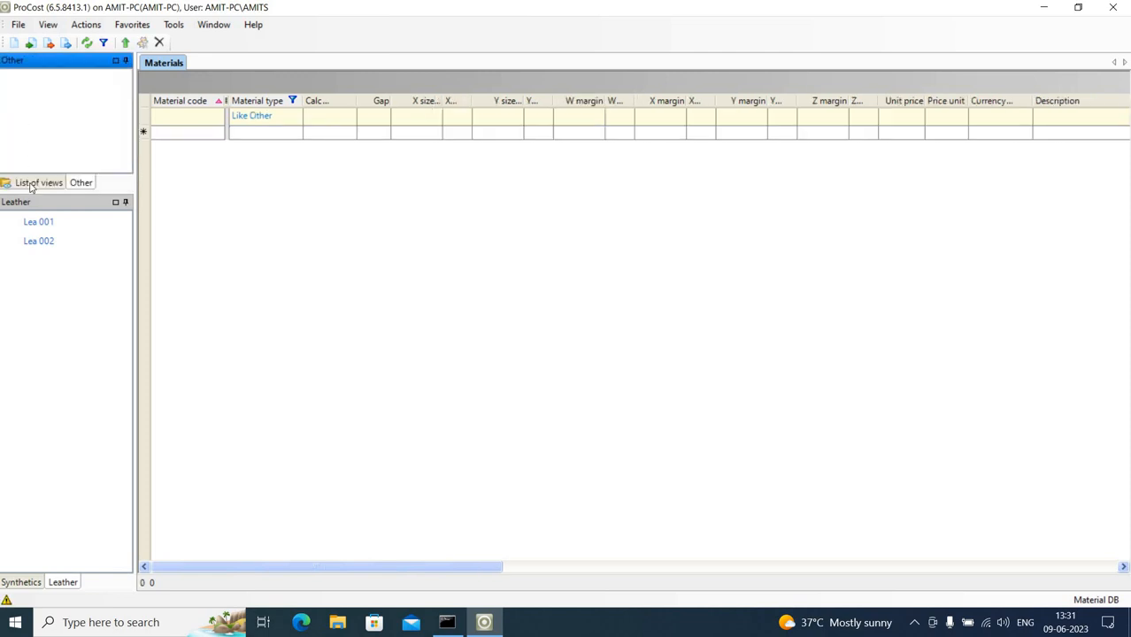
pyautogui.click(31, 183)
pyautogui.click(12, 143)
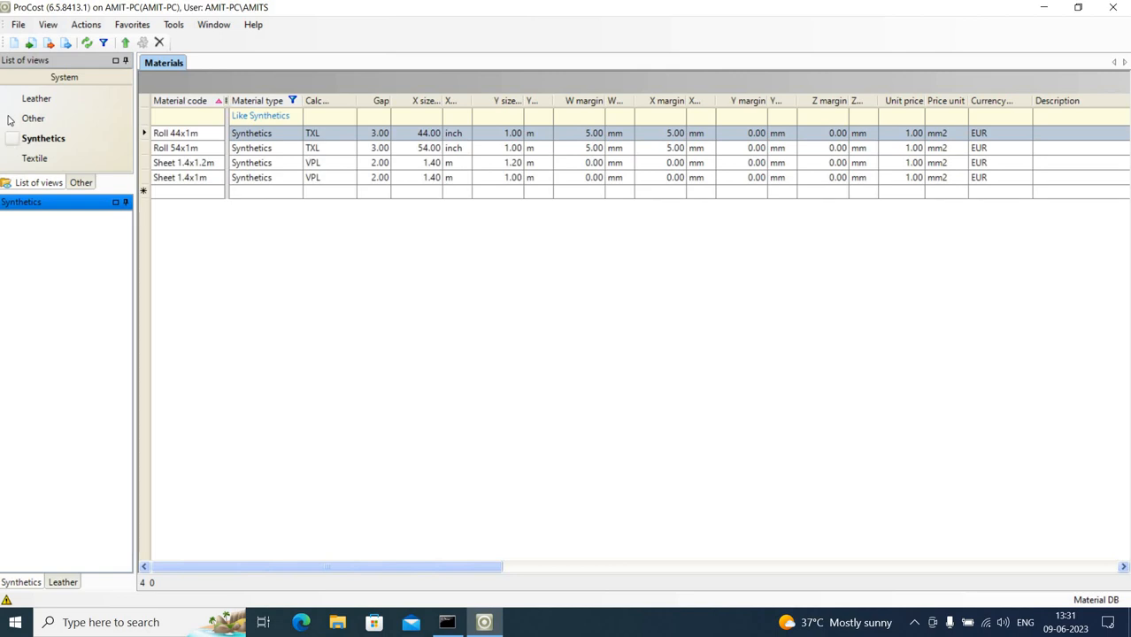
# Display the Leather view and widen the Calc method and X size unit columns to fit their full headings.
pyautogui.click(12, 102)
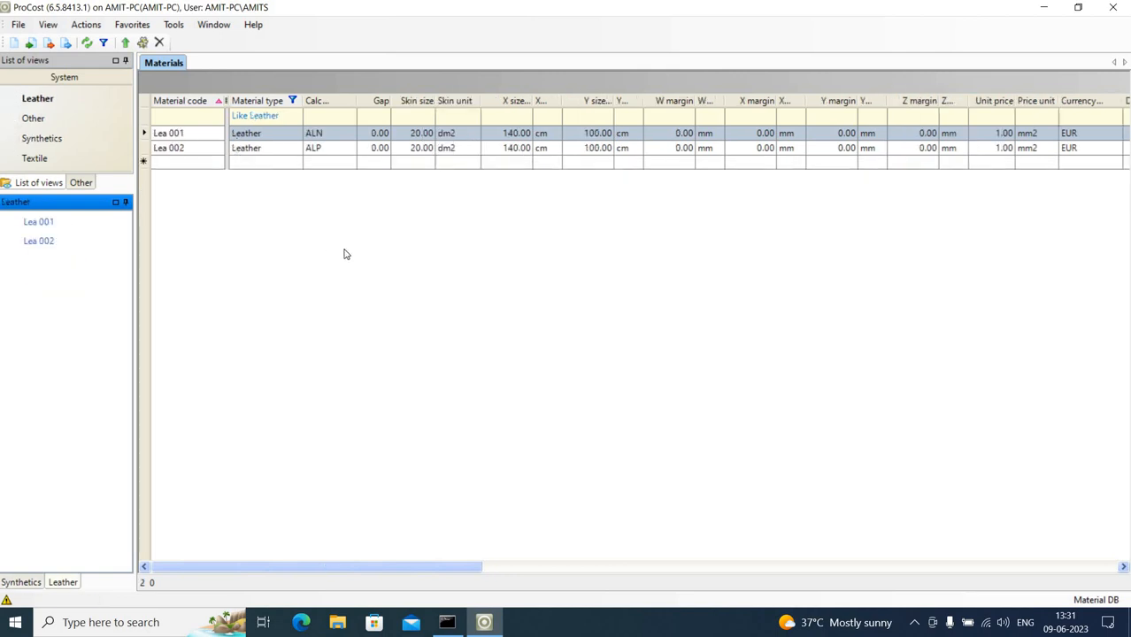
pyautogui.doubleClick(359, 100)
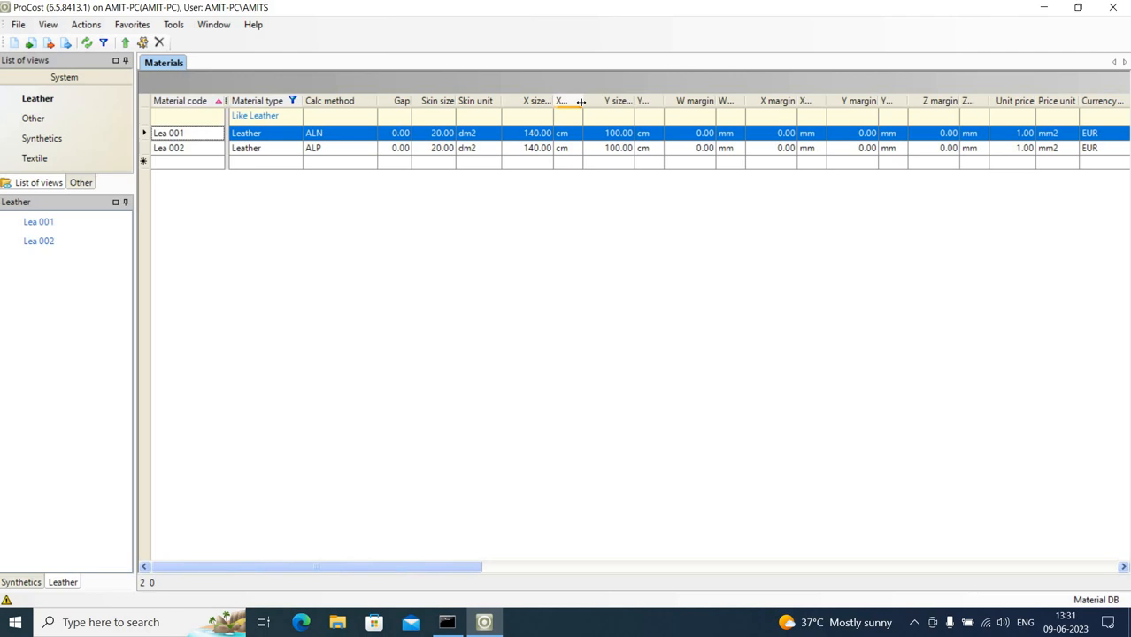
pyautogui.moveTo(582, 102); pyautogui.dragTo(609, 102)
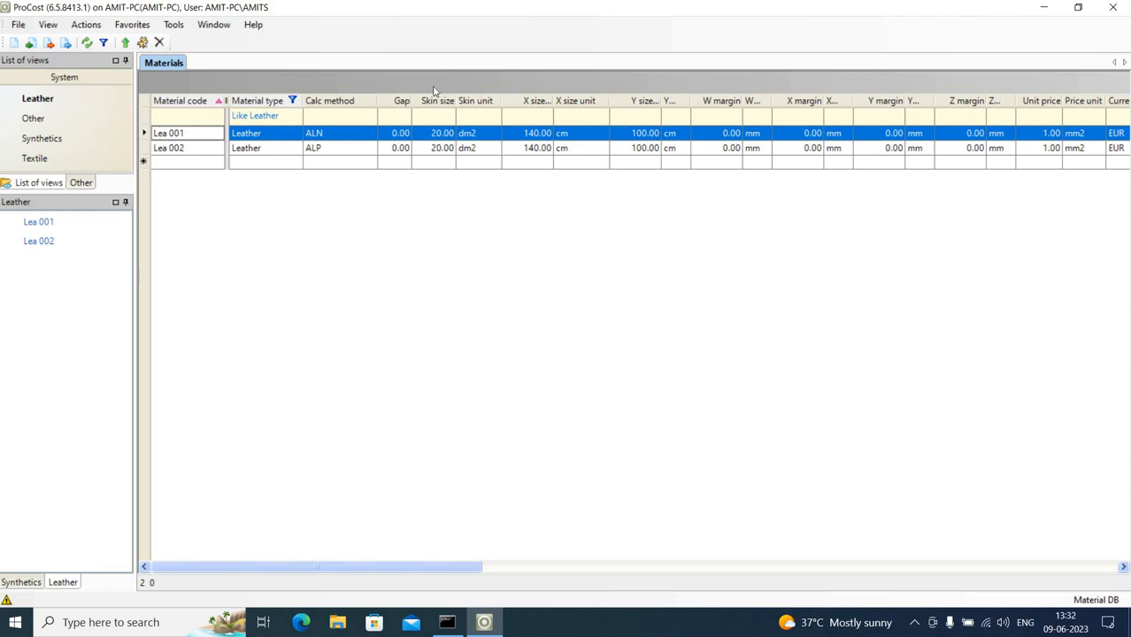
# Make the Quality and Trimming columns visible in the column settings of the Materials table.
pyautogui.rightClick(508, 74)
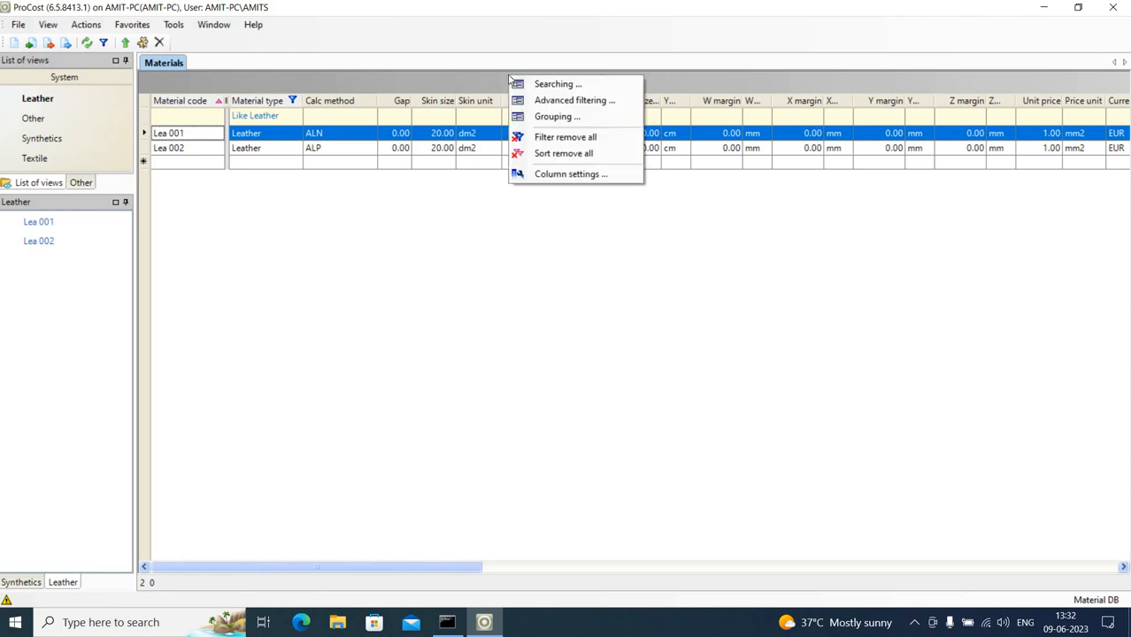
pyautogui.click(553, 178)
pyautogui.moveTo(525, 161); pyautogui.dragTo(389, 103)
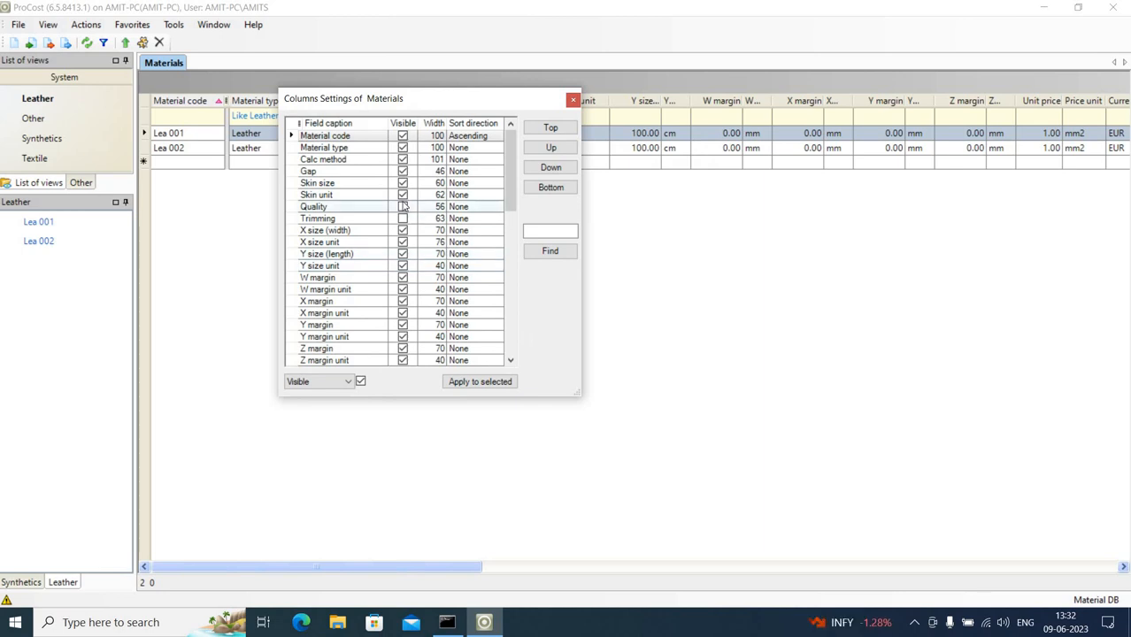
pyautogui.click(335, 209)
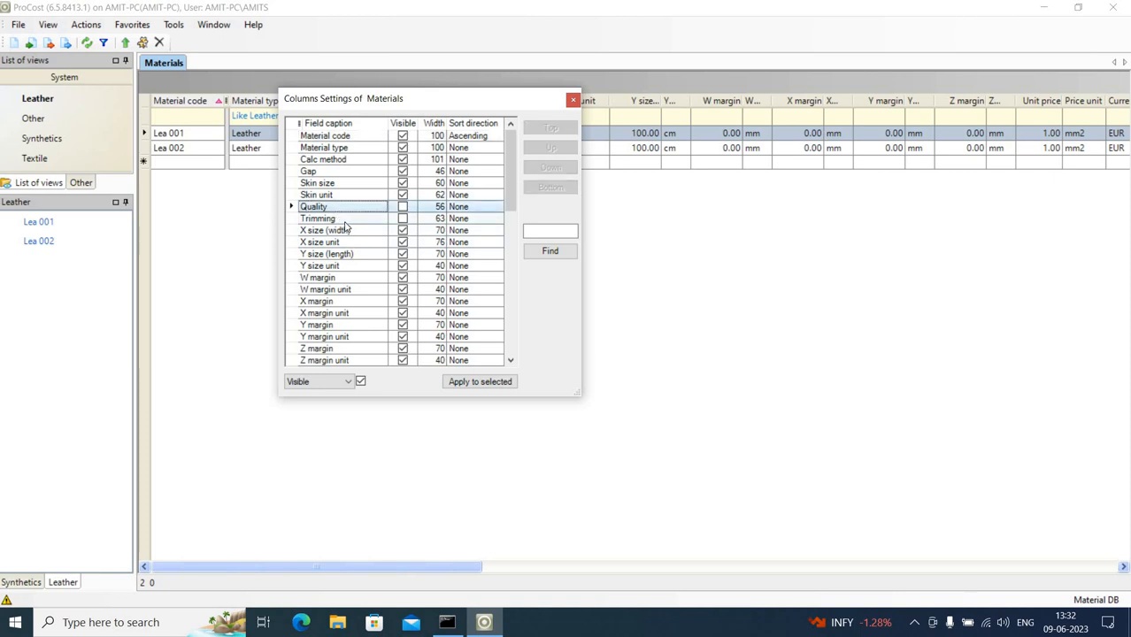
pyautogui.keyDown('shift'); pyautogui.click(343, 221); pyautogui.keyUp('shift')
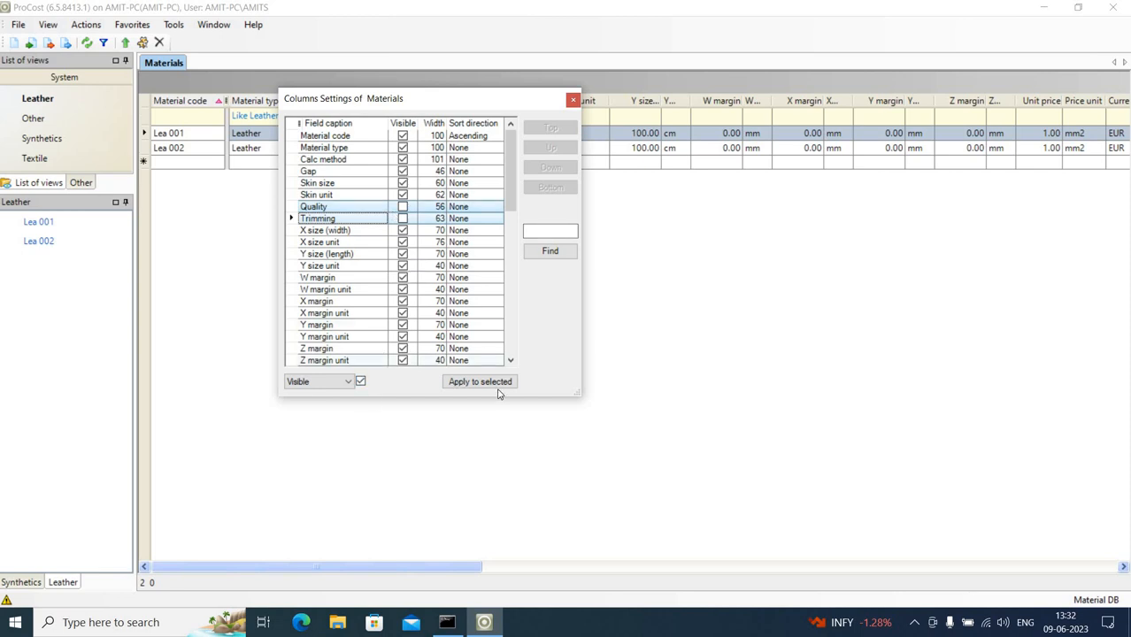
pyautogui.click(360, 382)
pyautogui.click(360, 381)
pyautogui.click(476, 384)
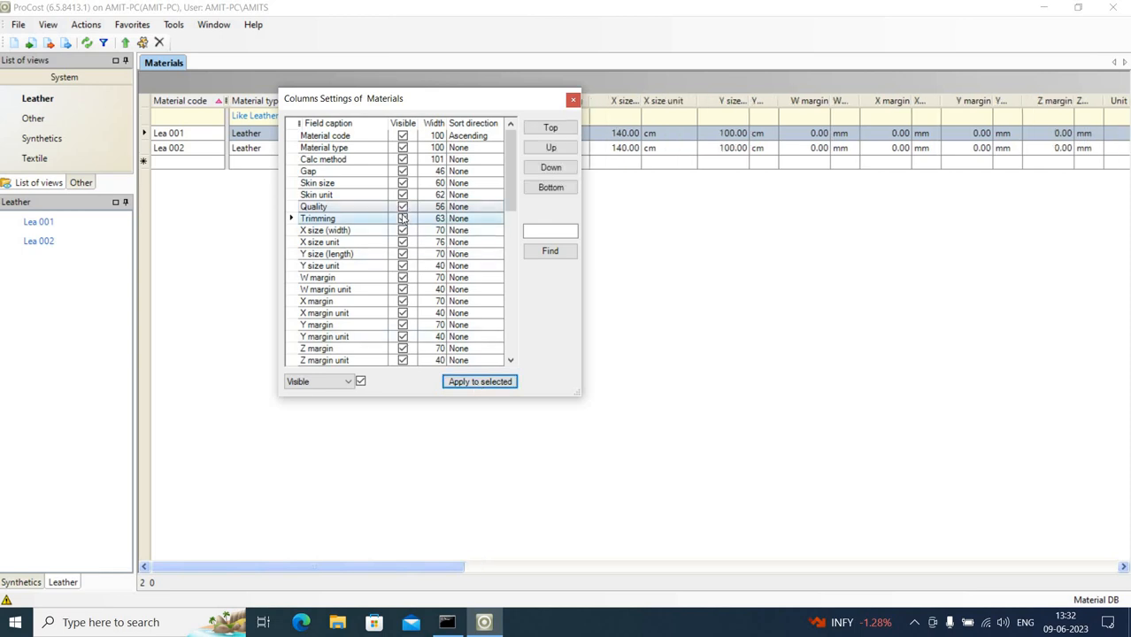
pyautogui.moveTo(440, 97); pyautogui.dragTo(453, 215)
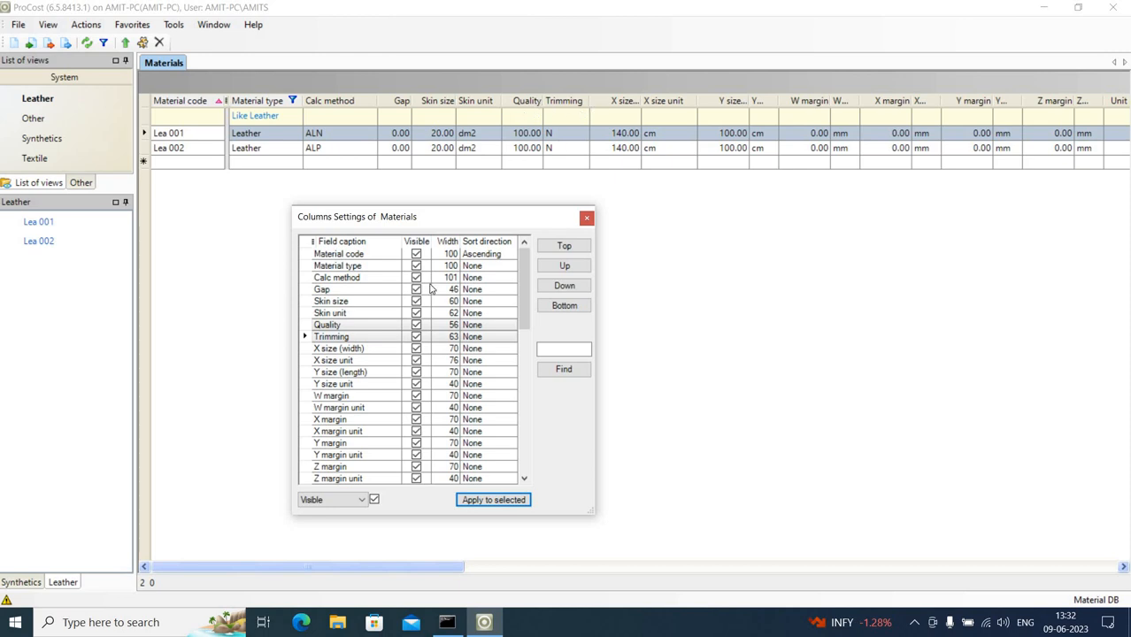
pyautogui.moveTo(428, 222); pyautogui.dragTo(408, 166)
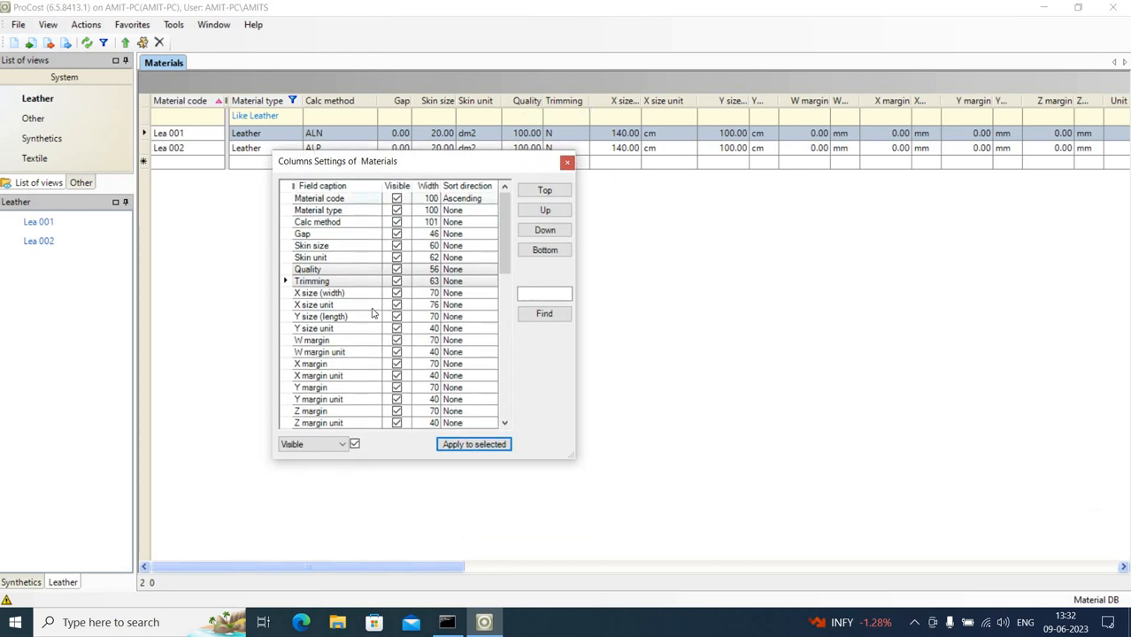
pyautogui.click(347, 296)
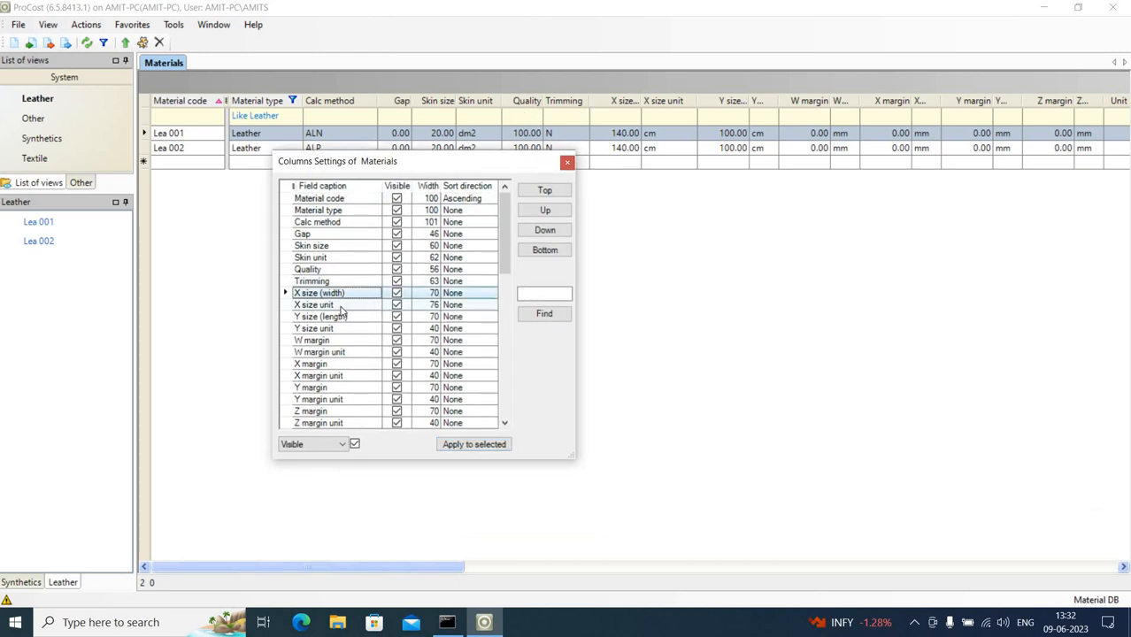
pyautogui.keyDown('shift'); pyautogui.click(341, 307); pyautogui.keyUp('shift')
pyautogui.keyDown('shift'); pyautogui.click(349, 318); pyautogui.keyUp('shift')
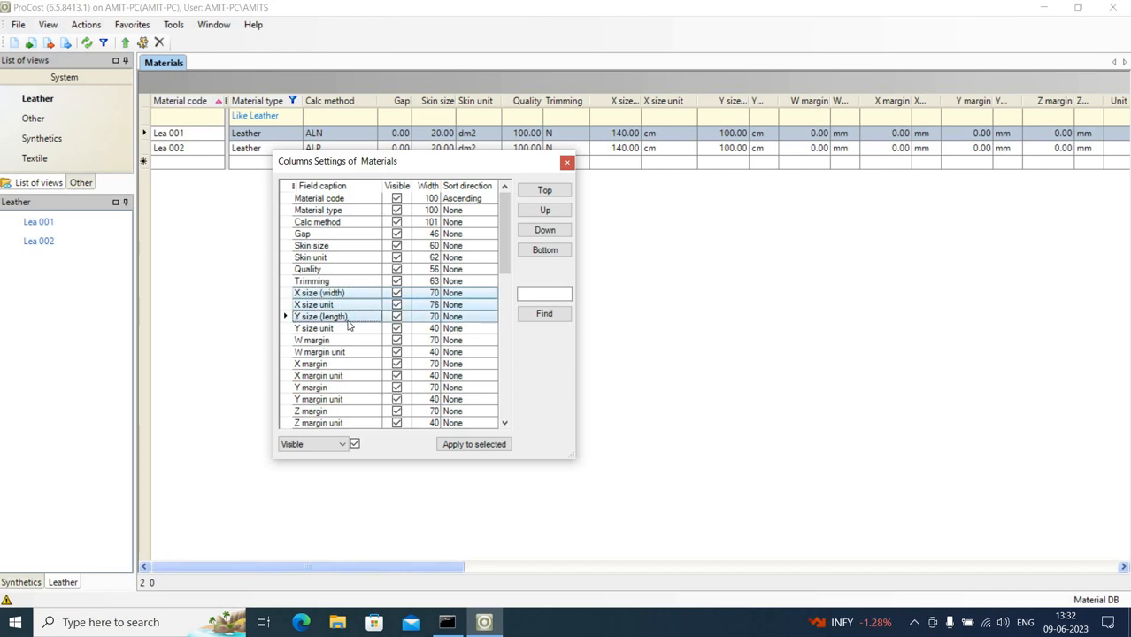
pyautogui.keyDown('shift'); pyautogui.click(339, 330); pyautogui.keyUp('shift')
pyautogui.keyDown('shift'); pyautogui.click(337, 342); pyautogui.keyUp('shift')
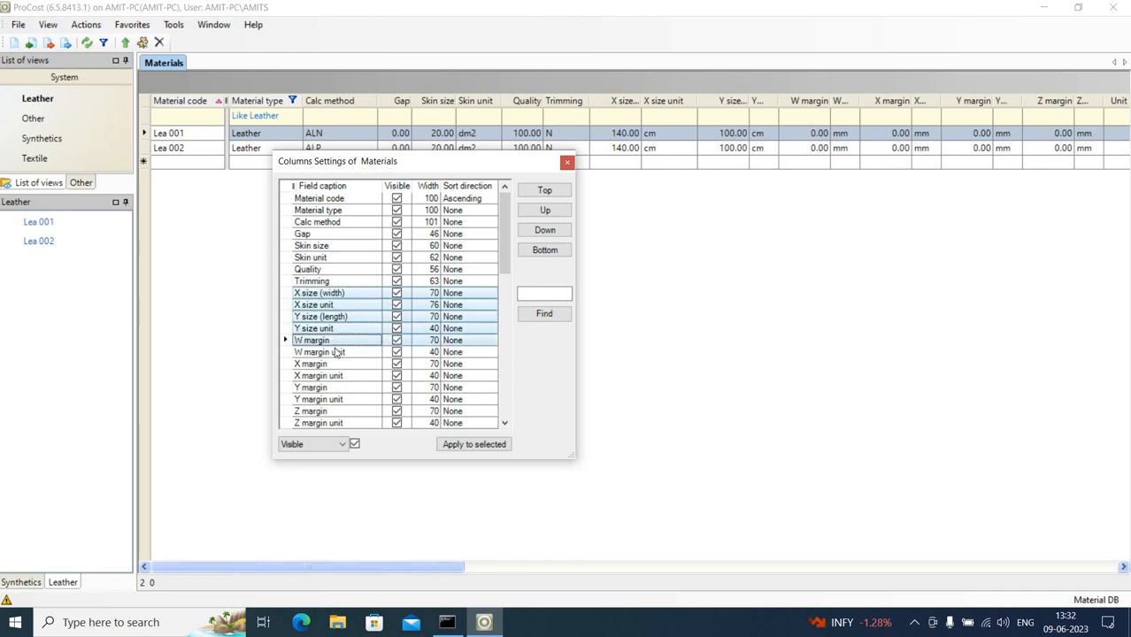
pyautogui.keyDown('shift'); pyautogui.click(335, 354); pyautogui.keyUp('shift')
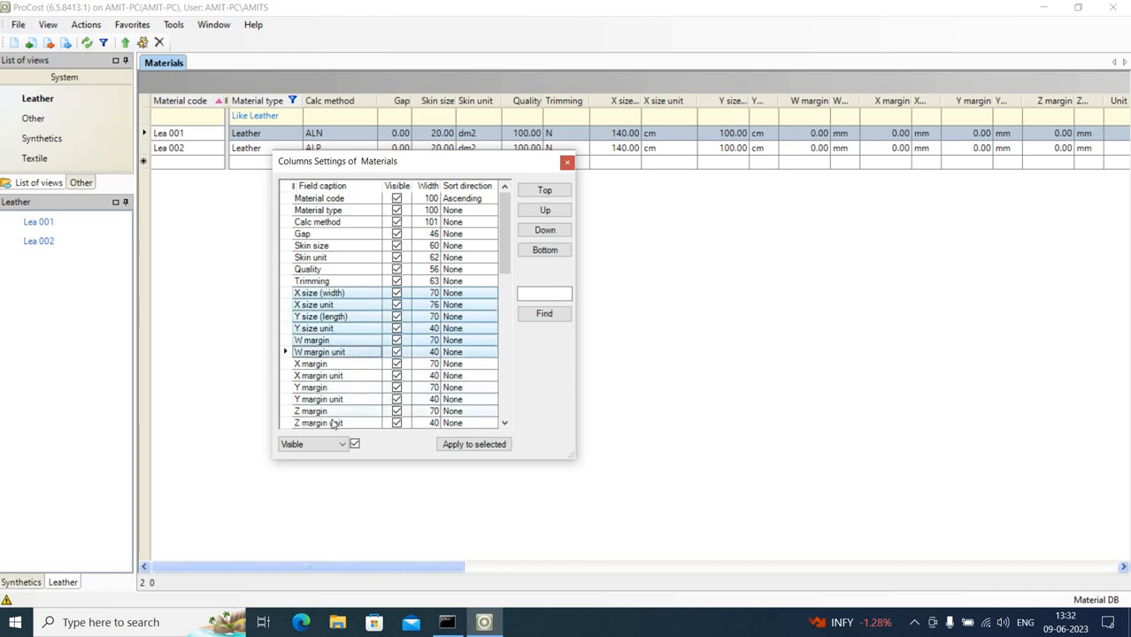
# Hide all size and margin columns from X size (width) through Z margin unit in the Materials table.
pyautogui.click(326, 295)
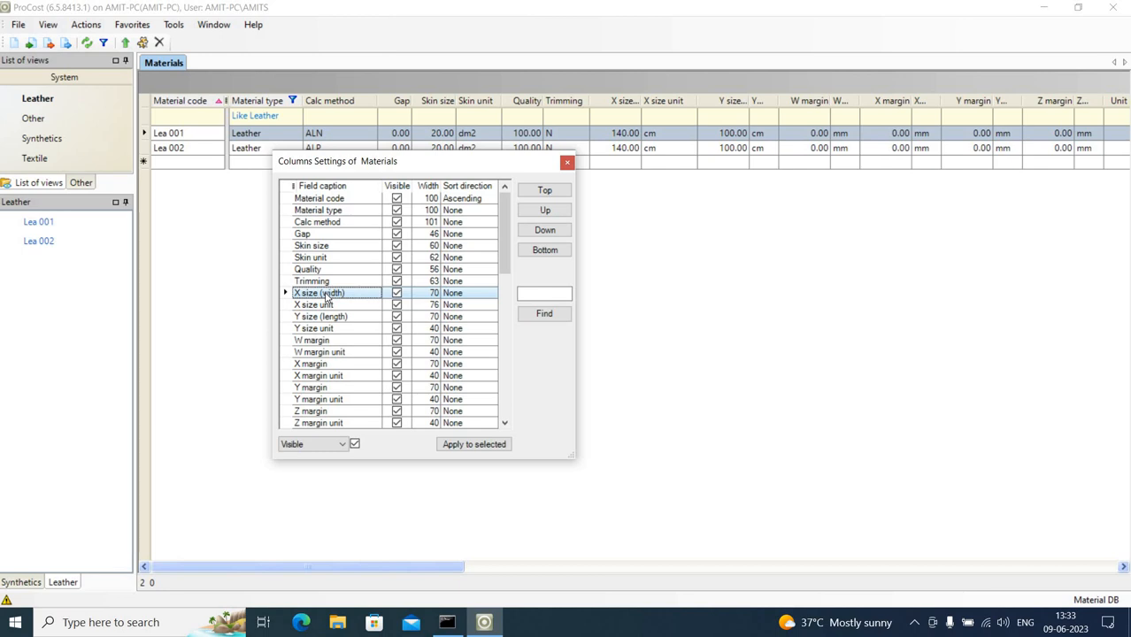
pyautogui.scroll(-2, 340, 316)
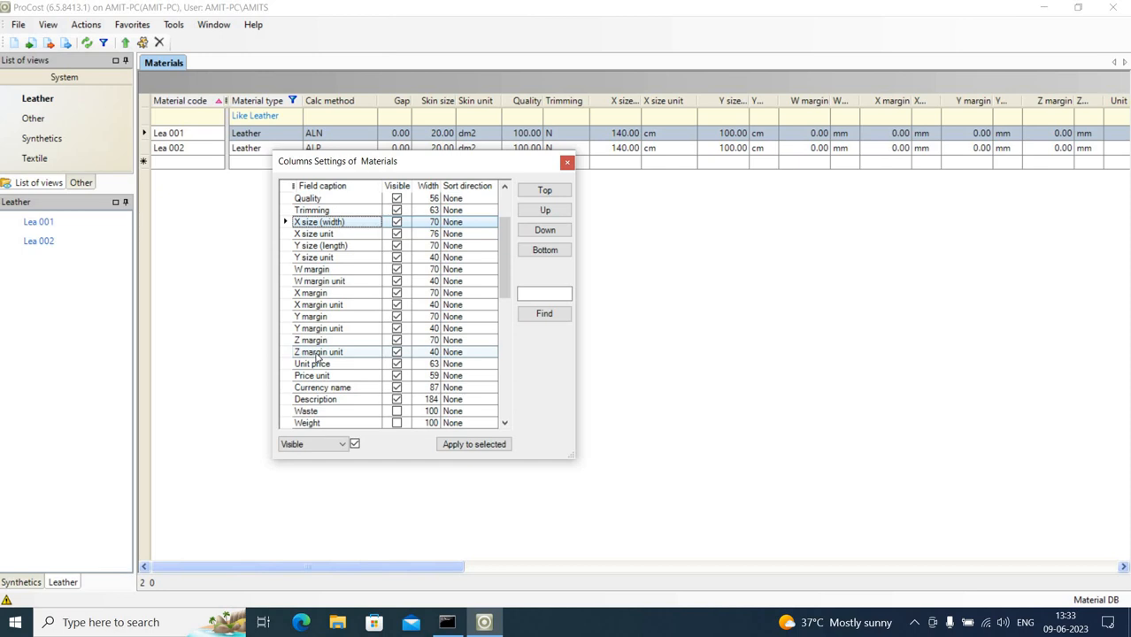
pyautogui.keyDown('shift'); pyautogui.click(316, 352); pyautogui.keyUp('shift')
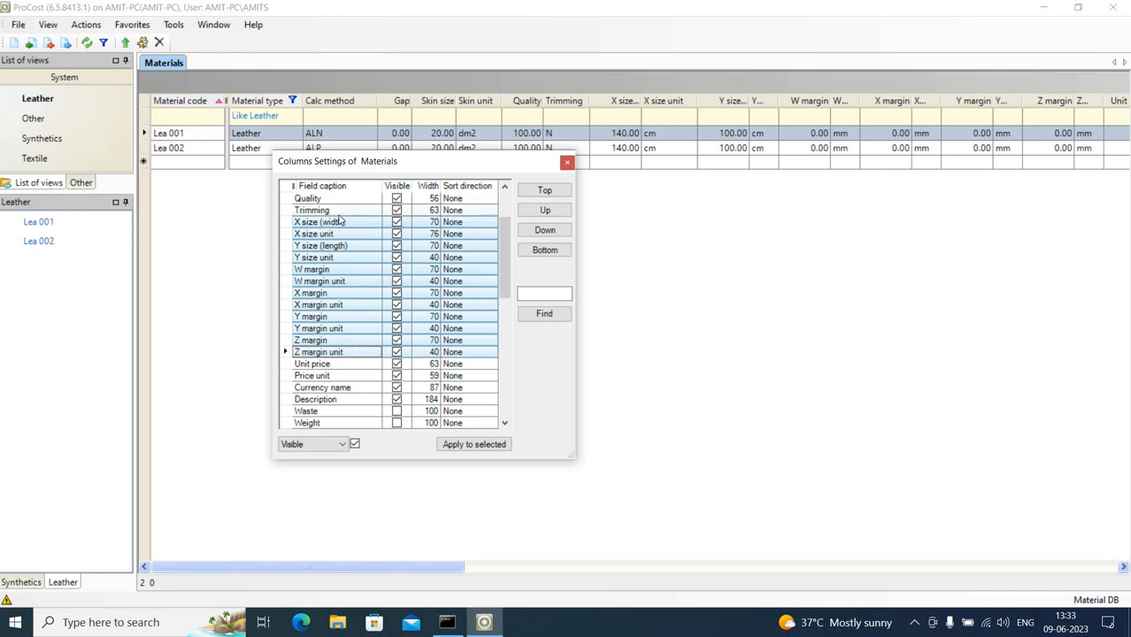
pyautogui.click(354, 444)
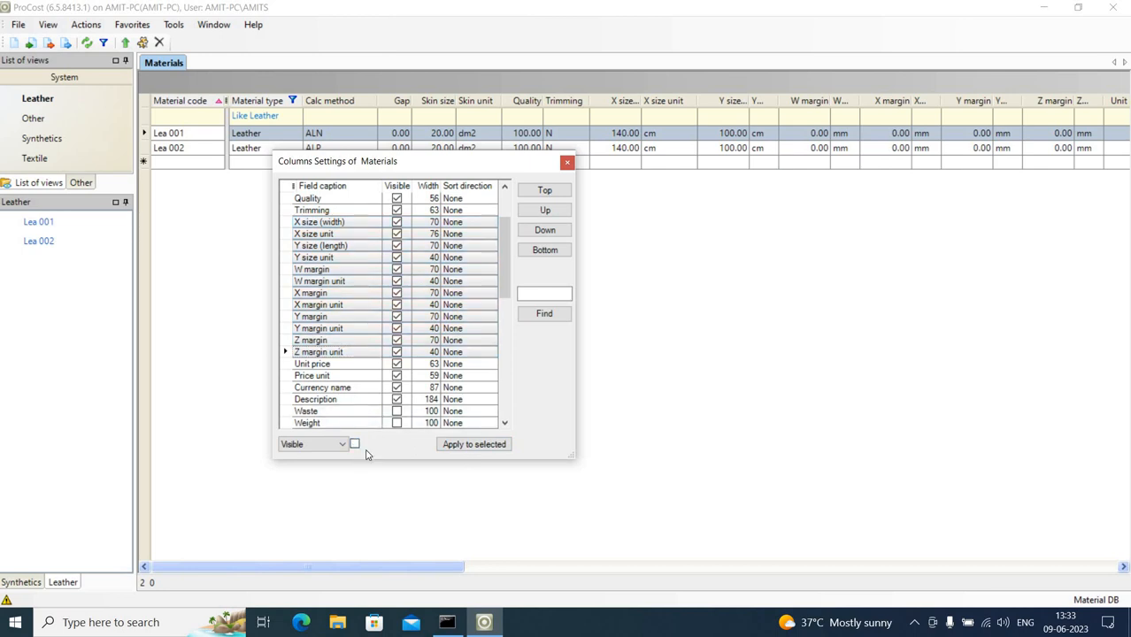
pyautogui.click(470, 445)
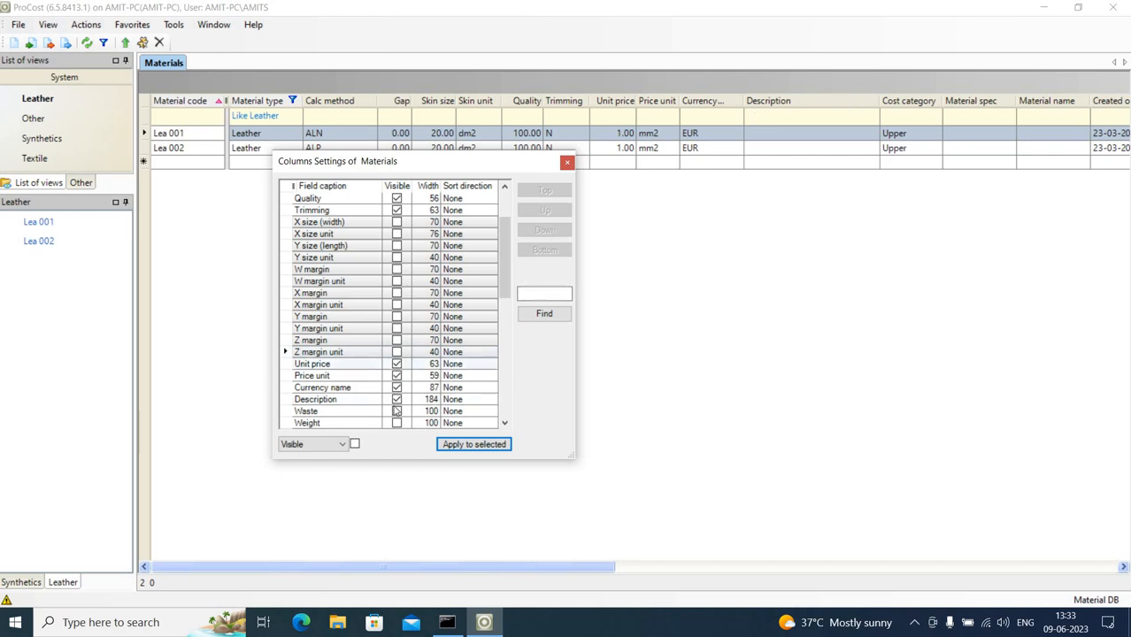
# Make the Waste column visible in the Materials table and update the Leather view with the new column layout.
pyautogui.scroll(-5, 354, 381)
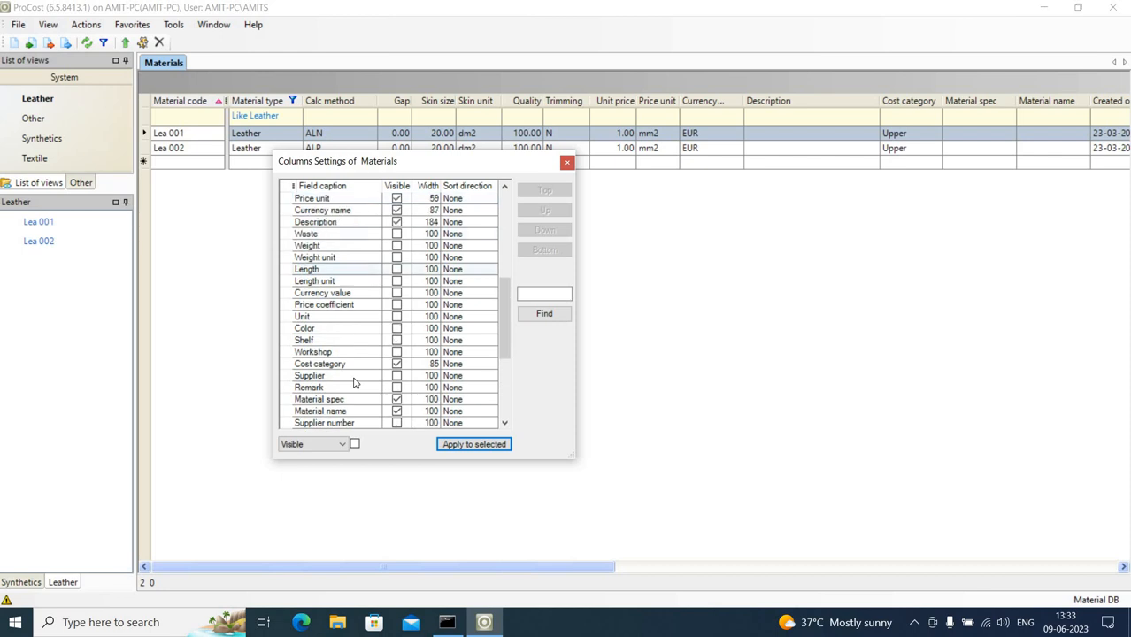
pyautogui.click(323, 235)
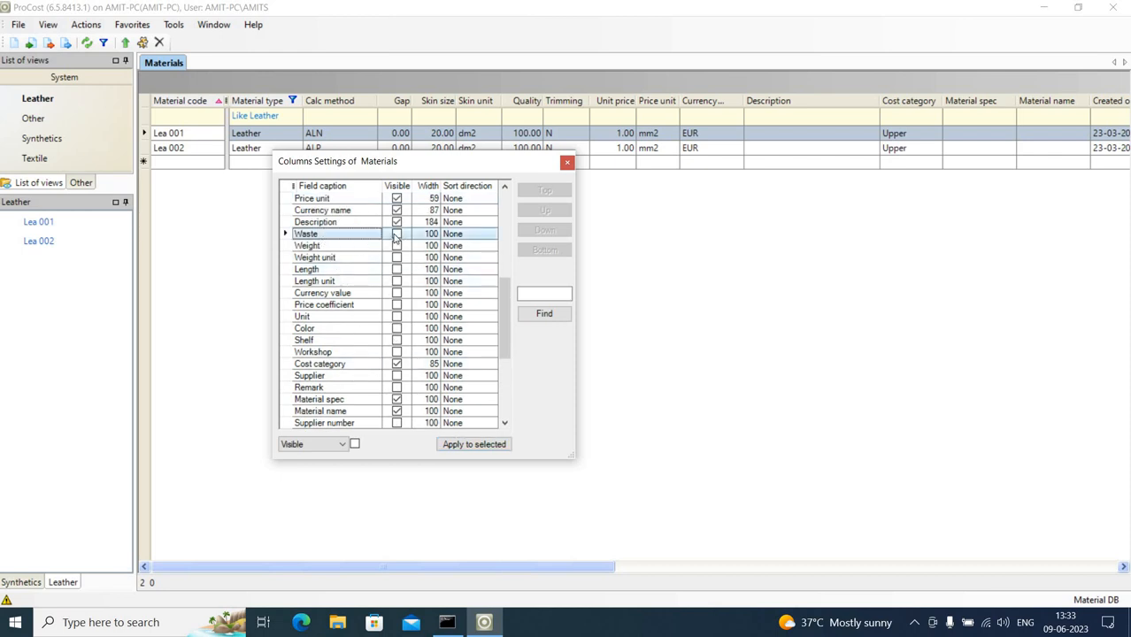
pyautogui.click(354, 443)
pyautogui.click(474, 445)
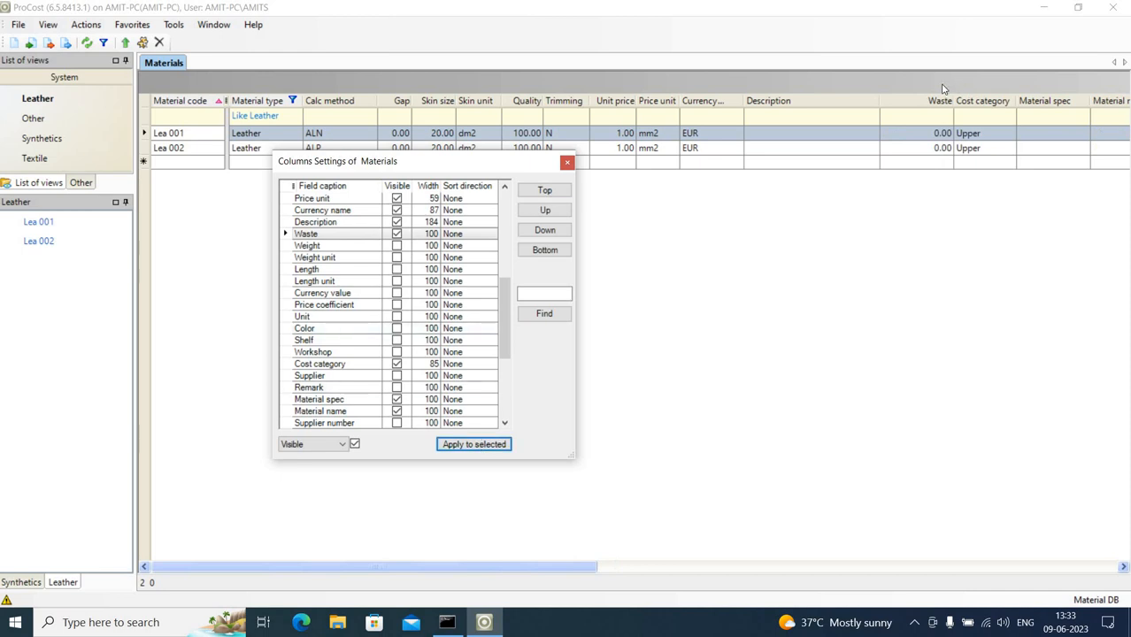
pyautogui.click(567, 164)
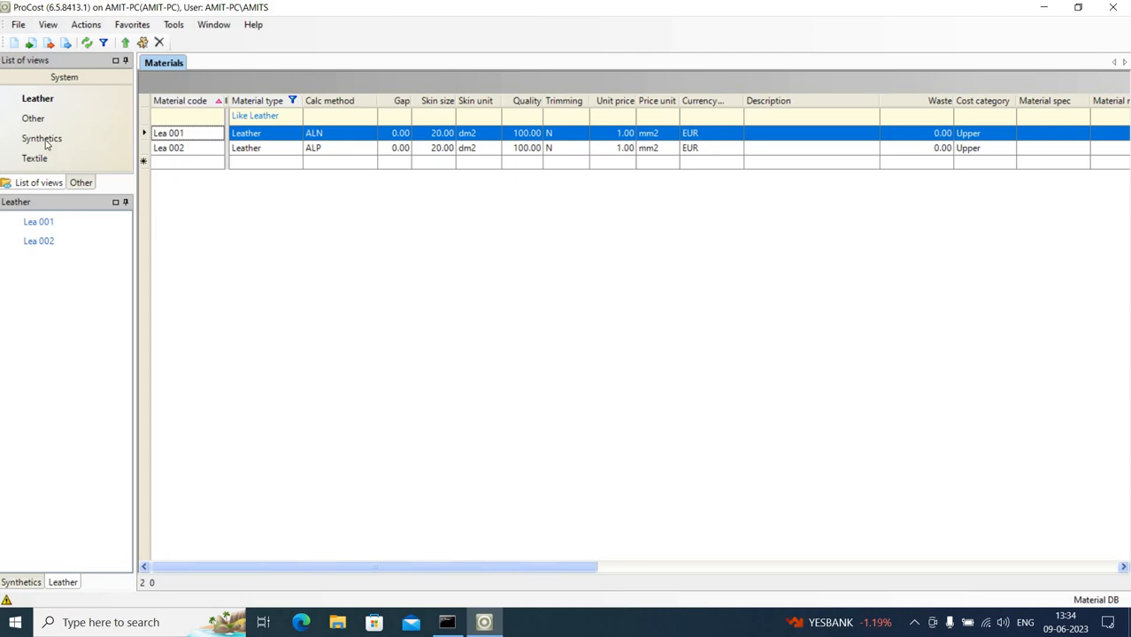
pyautogui.rightClick(18, 103)
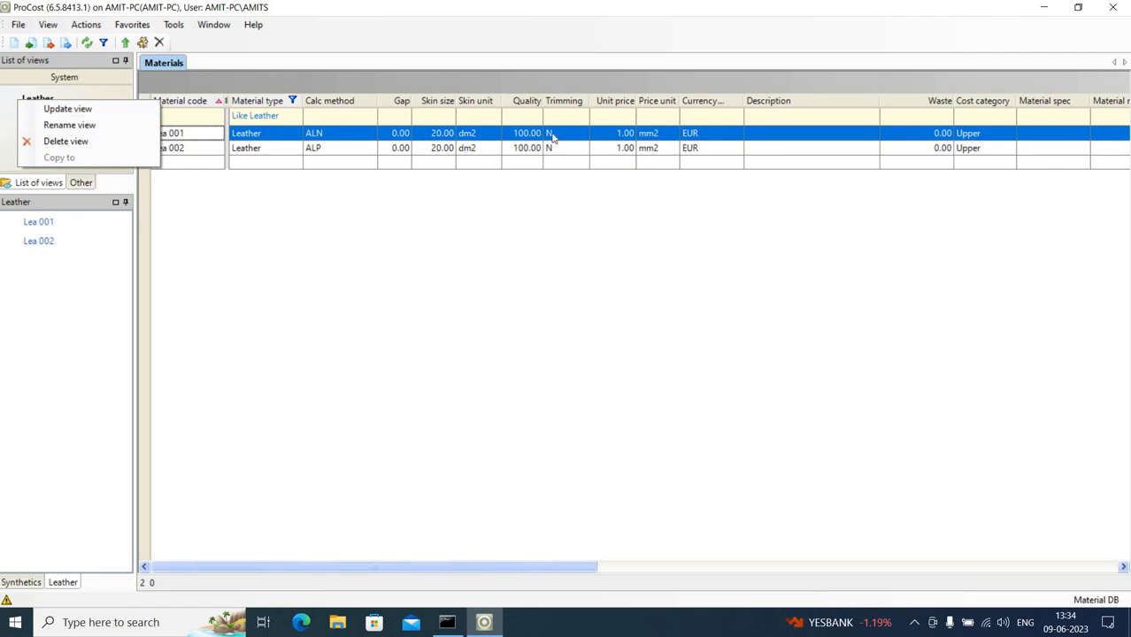
pyautogui.click(92, 113)
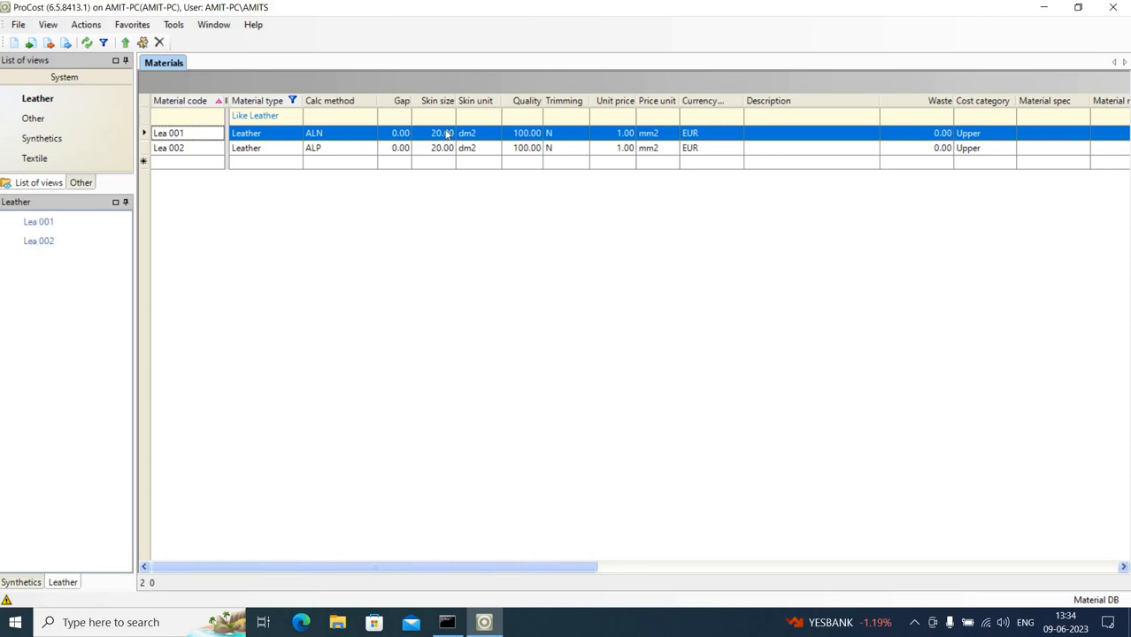
# Add a new material with the code Test Leather to the Leather view, keeping Leather as its material type.
pyautogui.click(15, 140)
pyautogui.click(13, 102)
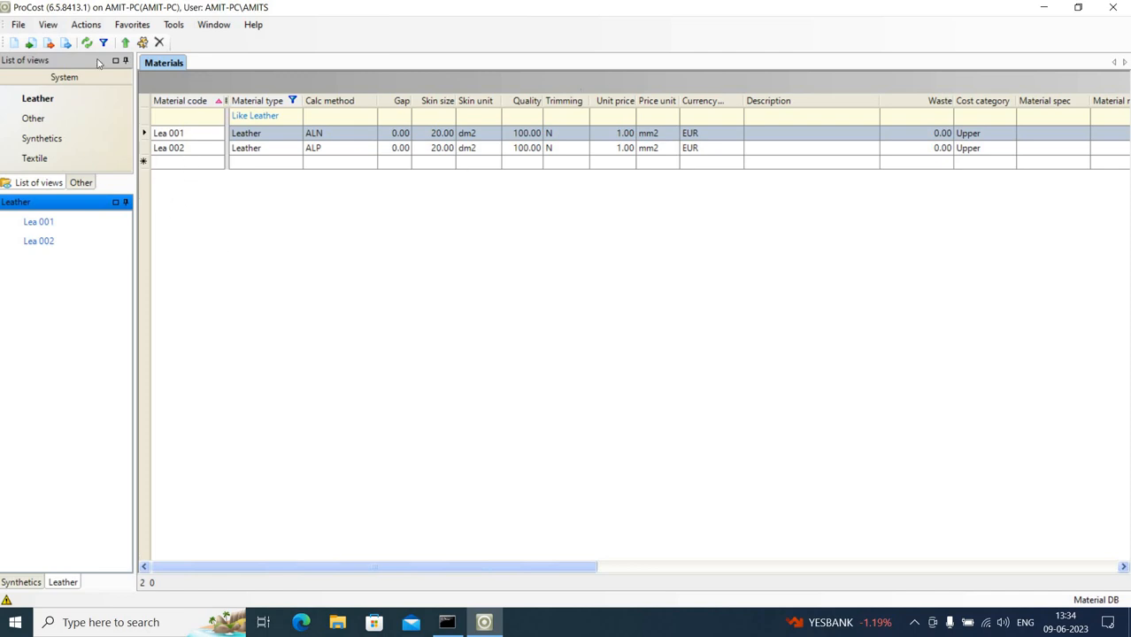
pyautogui.click(200, 167)
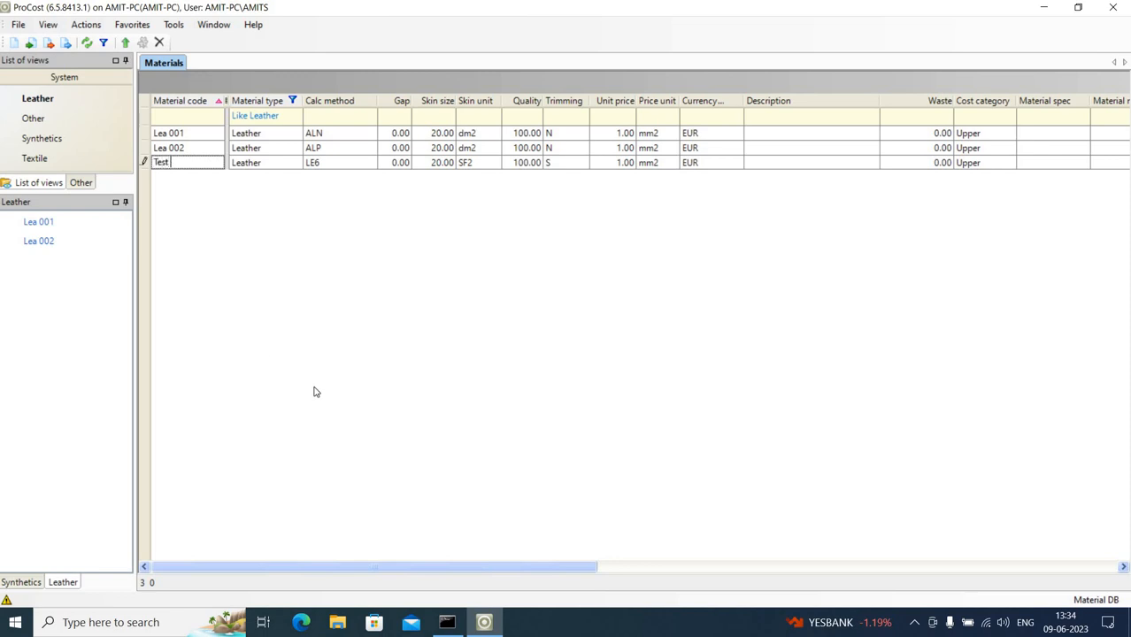
pyautogui.write('er')
pyautogui.click(278, 168)
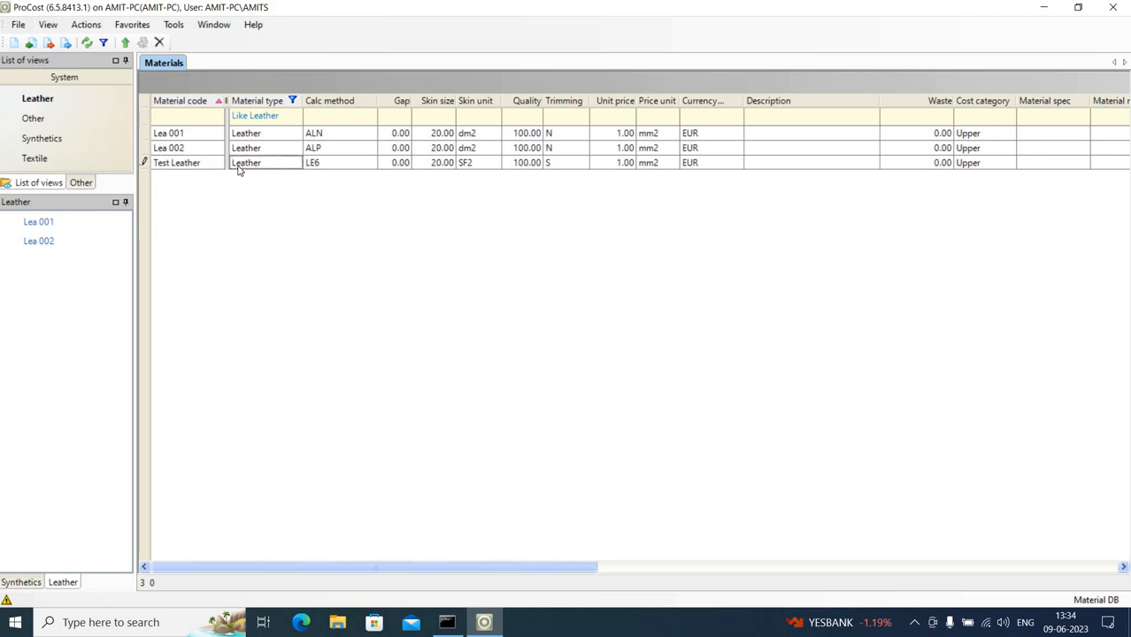
# Set the calc method of the Test Leather material to ALP and its gap to 1.
pyautogui.click(342, 168)
pyautogui.click(368, 166)
pyautogui.click(370, 163)
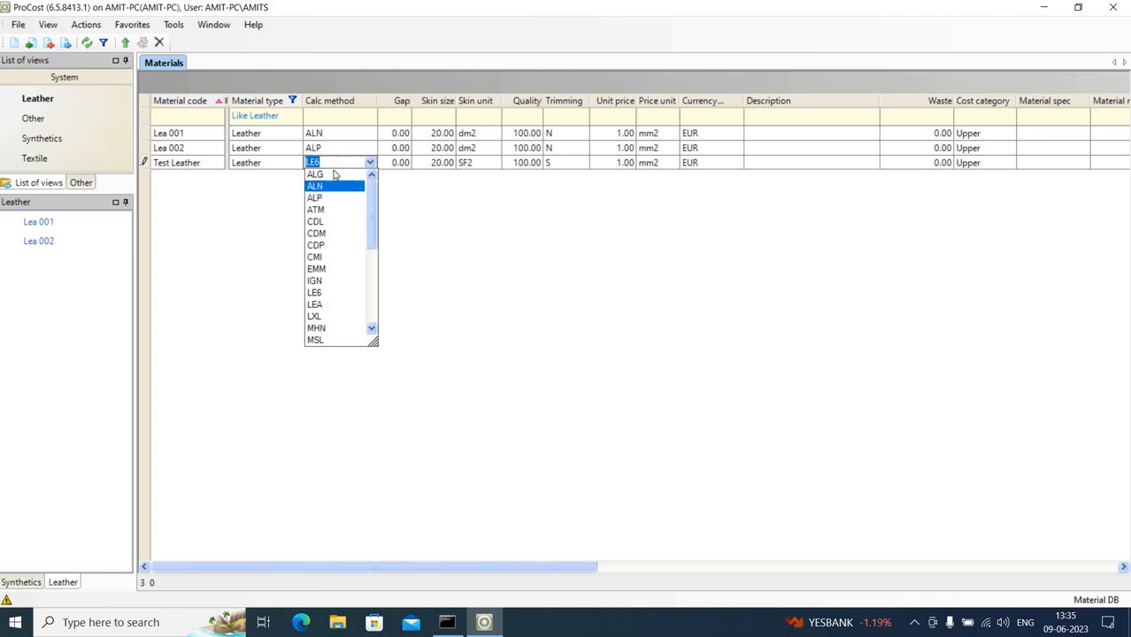
pyautogui.click(323, 200)
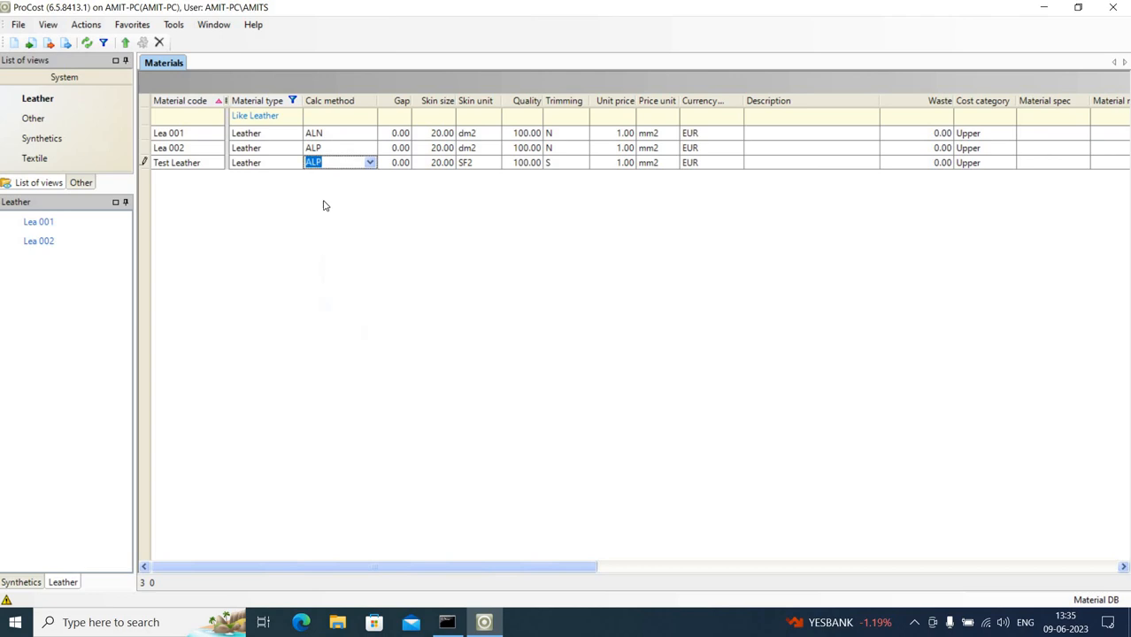
pyautogui.click(401, 165)
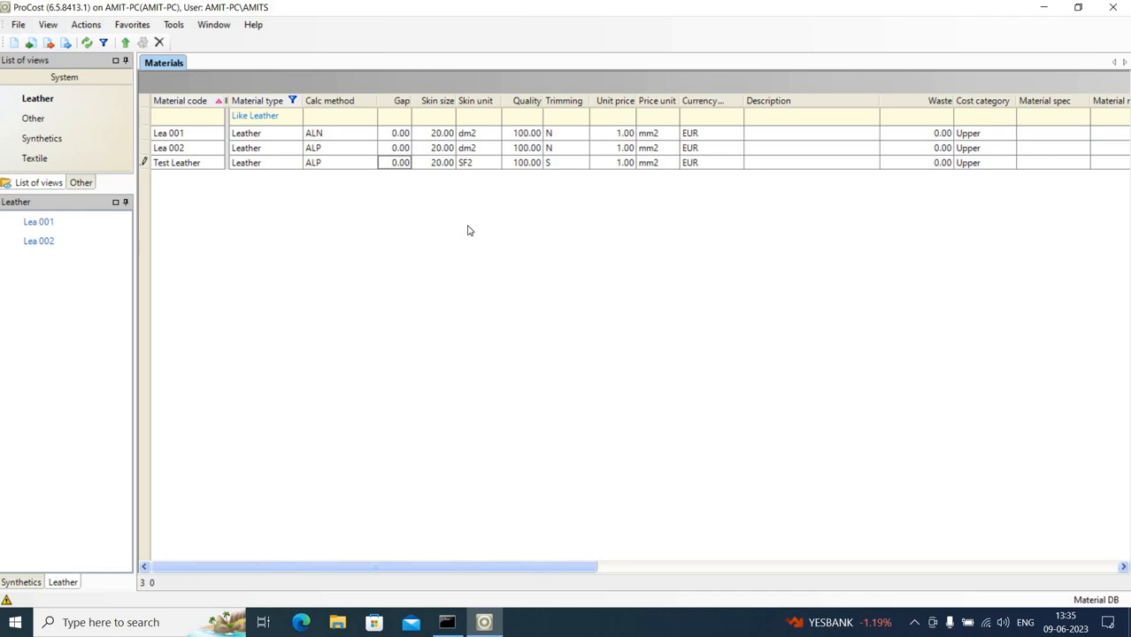
pyautogui.press('BackSpace')
pyautogui.write('1')
# Set the Test Leather skin size to 18 with SF2 as the skin unit.
pyautogui.click(436, 165)
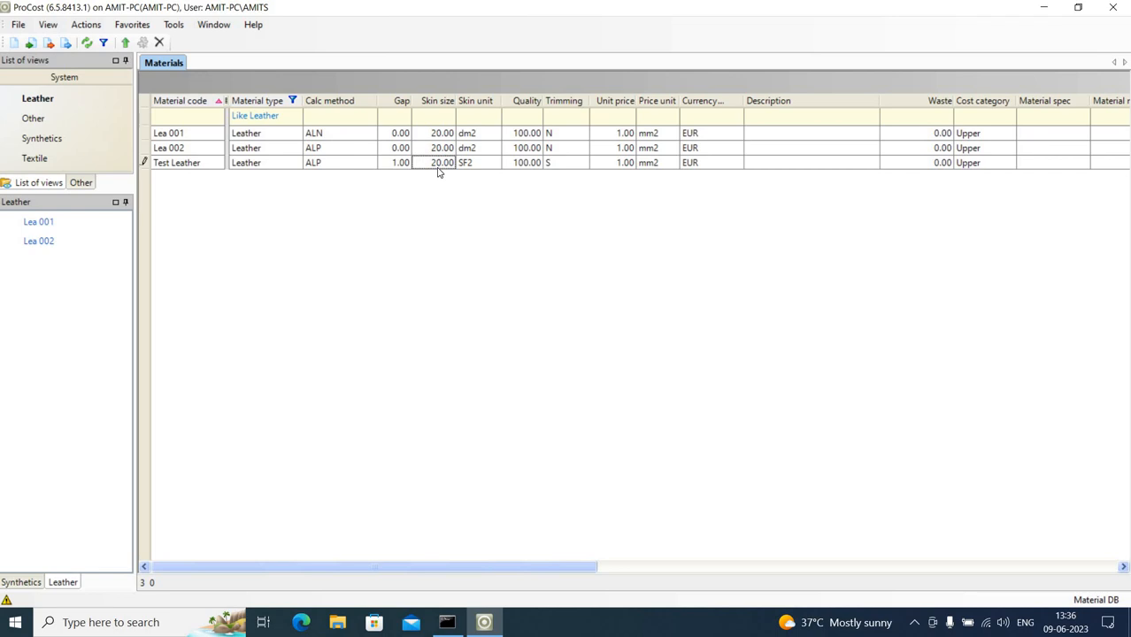
pyautogui.write('18')
pyautogui.press('Tab')
pyautogui.click(499, 167)
pyautogui.click(497, 165)
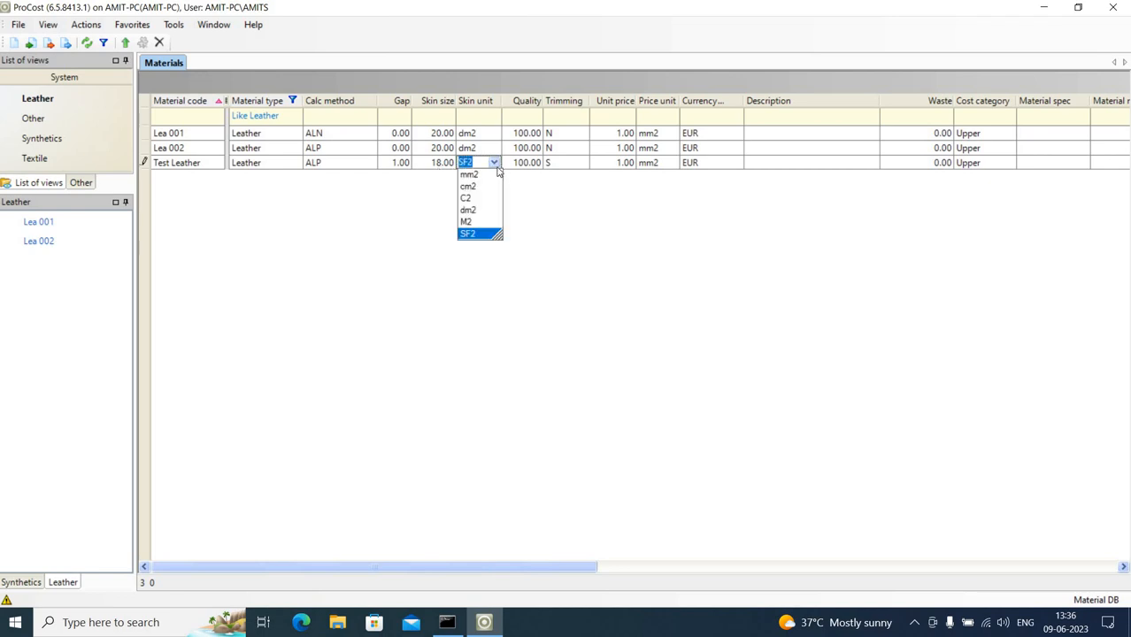
pyautogui.click(475, 234)
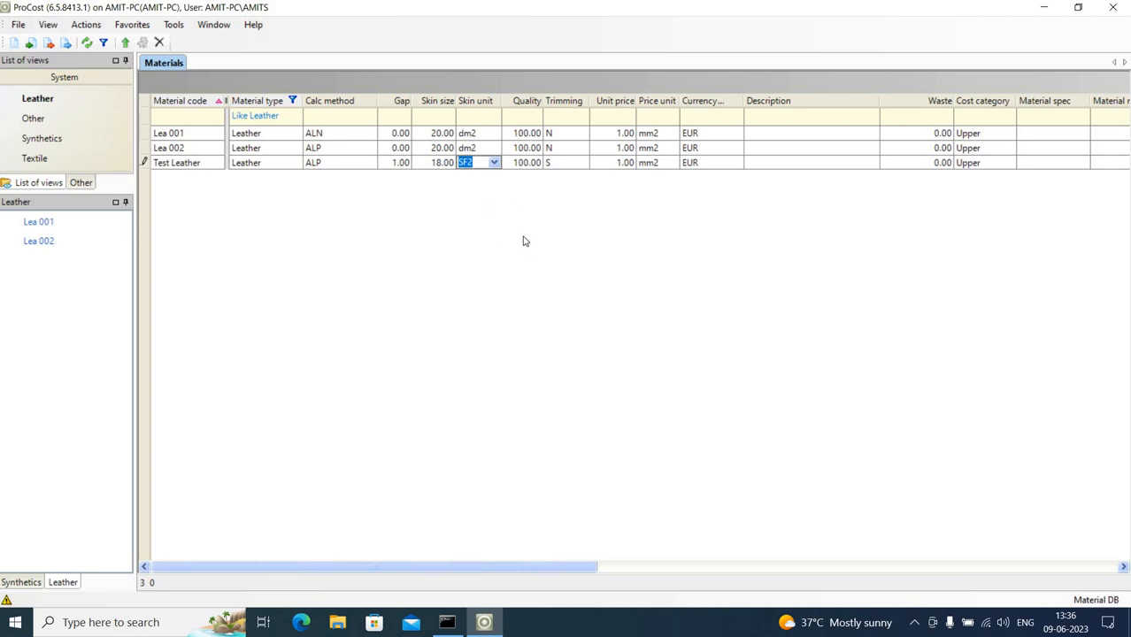
pyautogui.click(445, 165)
pyautogui.click(470, 166)
pyautogui.press('Tab')
# Set the trimming option of the Test Leather material to T.
pyautogui.click(581, 168)
pyautogui.click(583, 166)
pyautogui.click(584, 167)
pyautogui.click(583, 166)
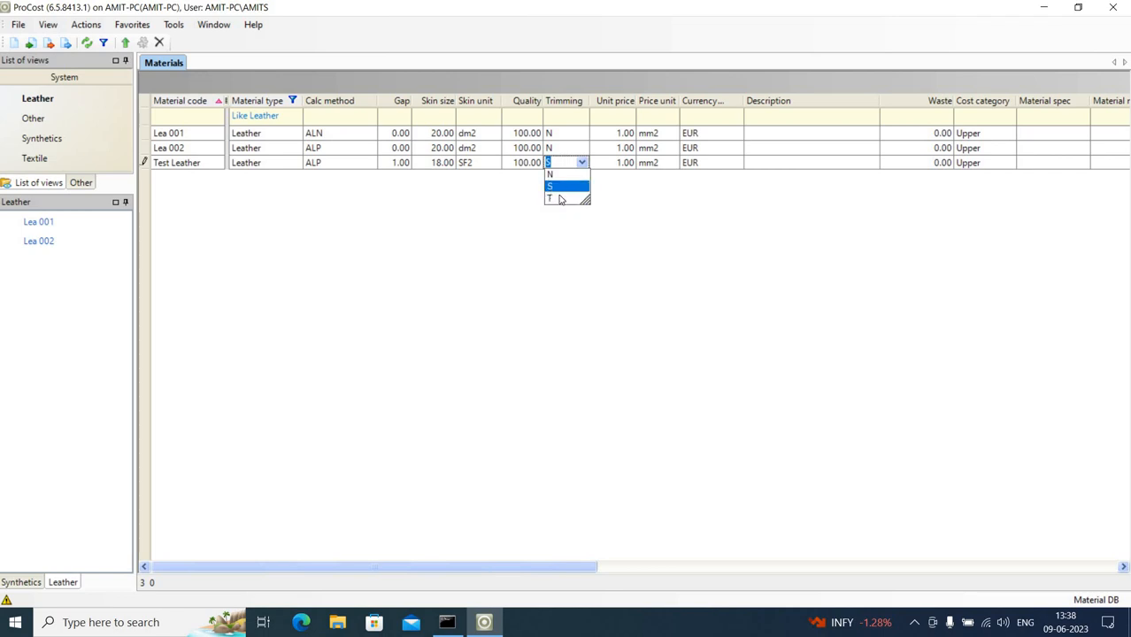
pyautogui.click(556, 199)
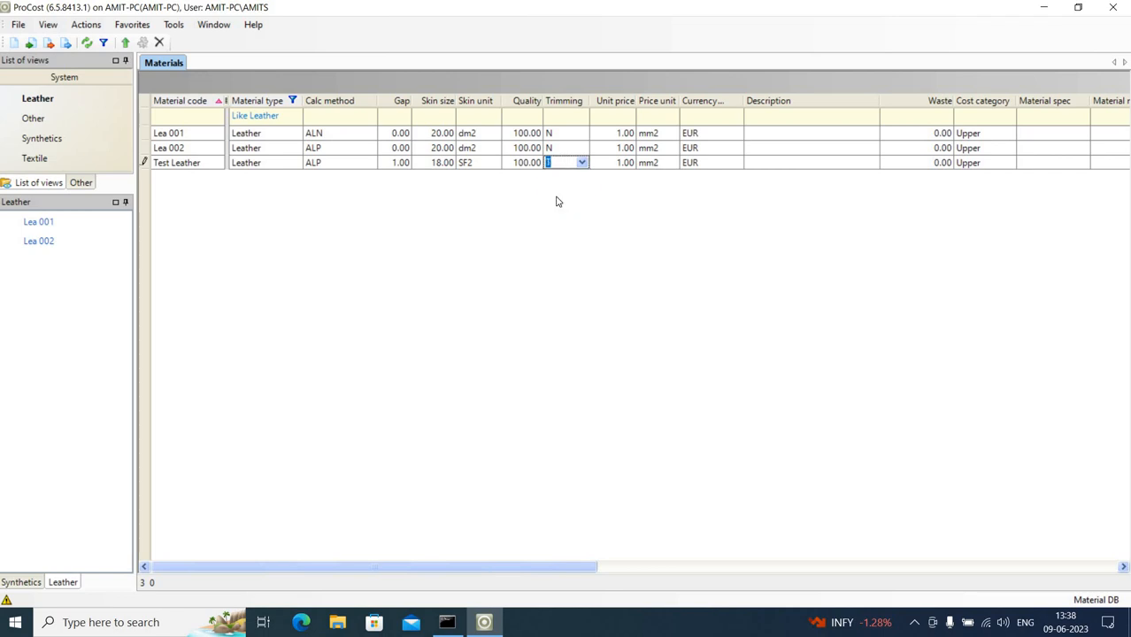
# Set the price unit of the Test Leather material to SF2.
pyautogui.click(618, 165)
pyautogui.click(671, 167)
pyautogui.click(674, 167)
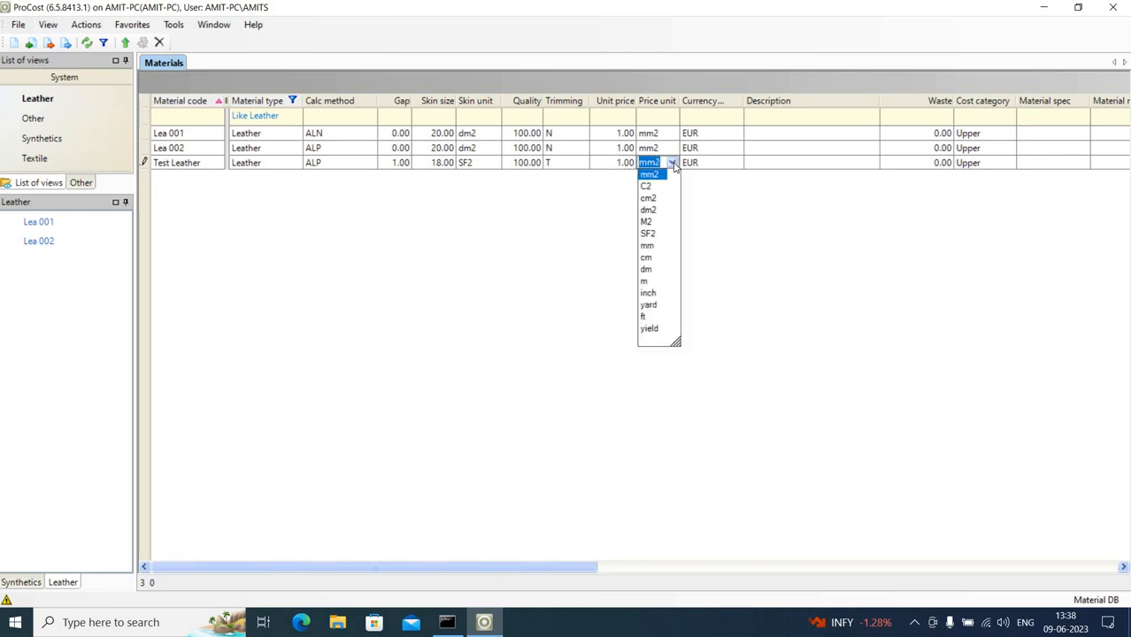
pyautogui.click(661, 236)
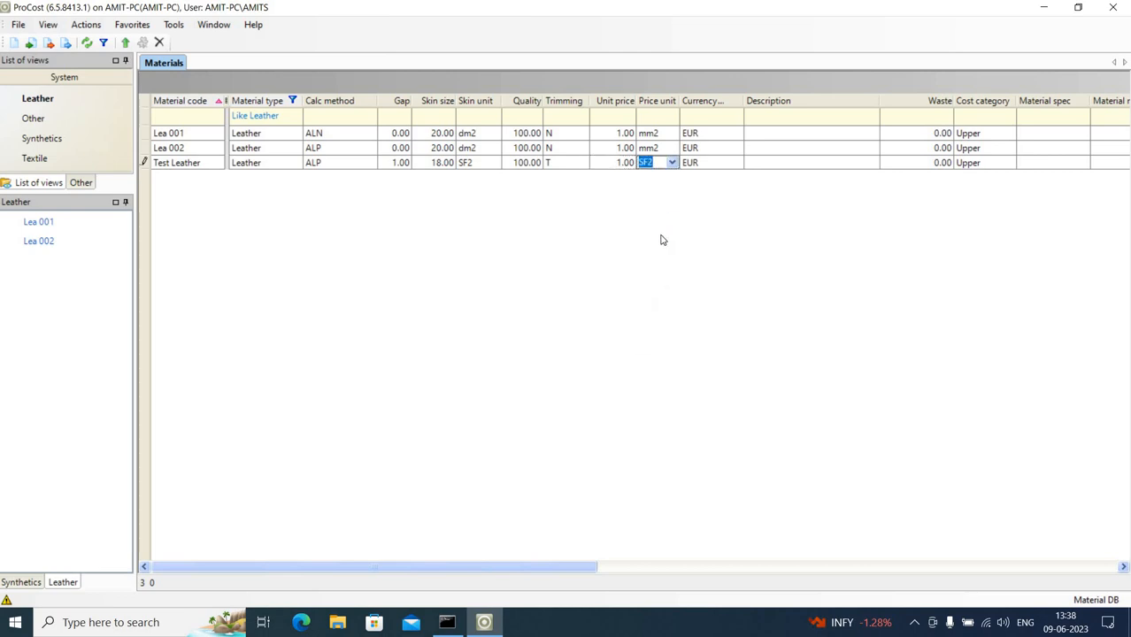
# Keep EUR as the Test Leather currency and set its unit price to 300.
pyautogui.click(620, 166)
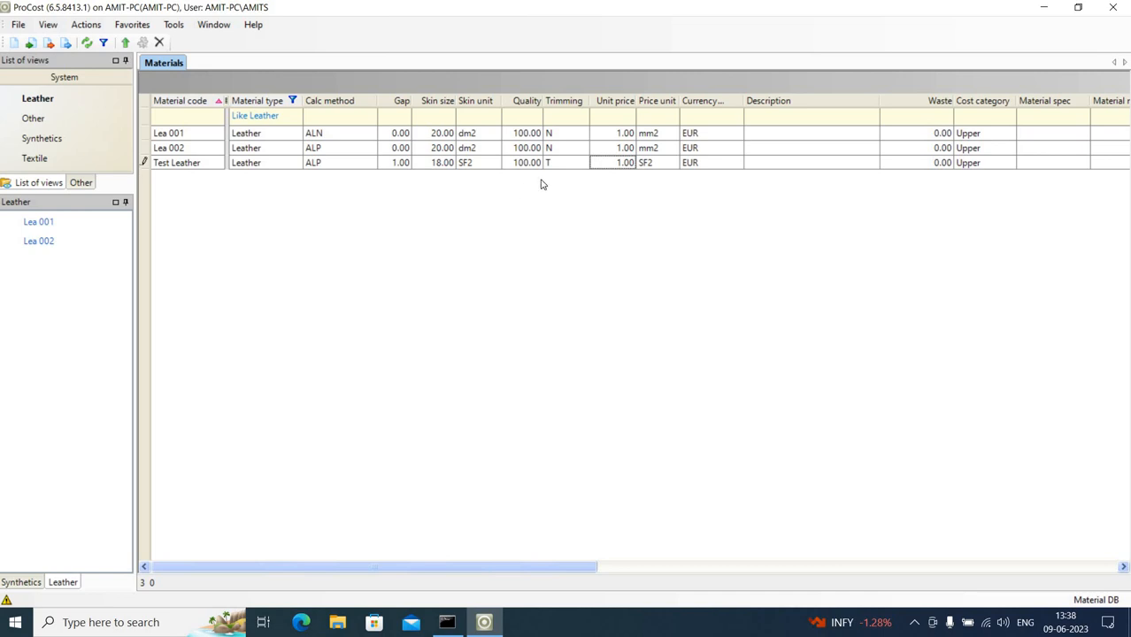
pyautogui.click(740, 167)
pyautogui.click(740, 166)
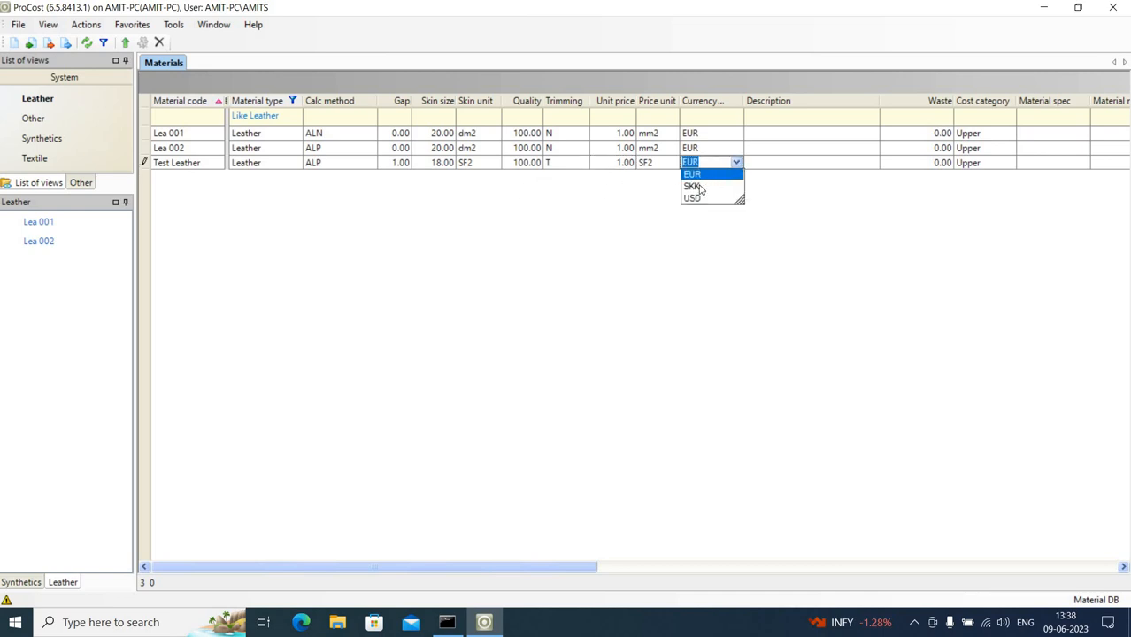
pyautogui.click(671, 247)
pyautogui.click(613, 167)
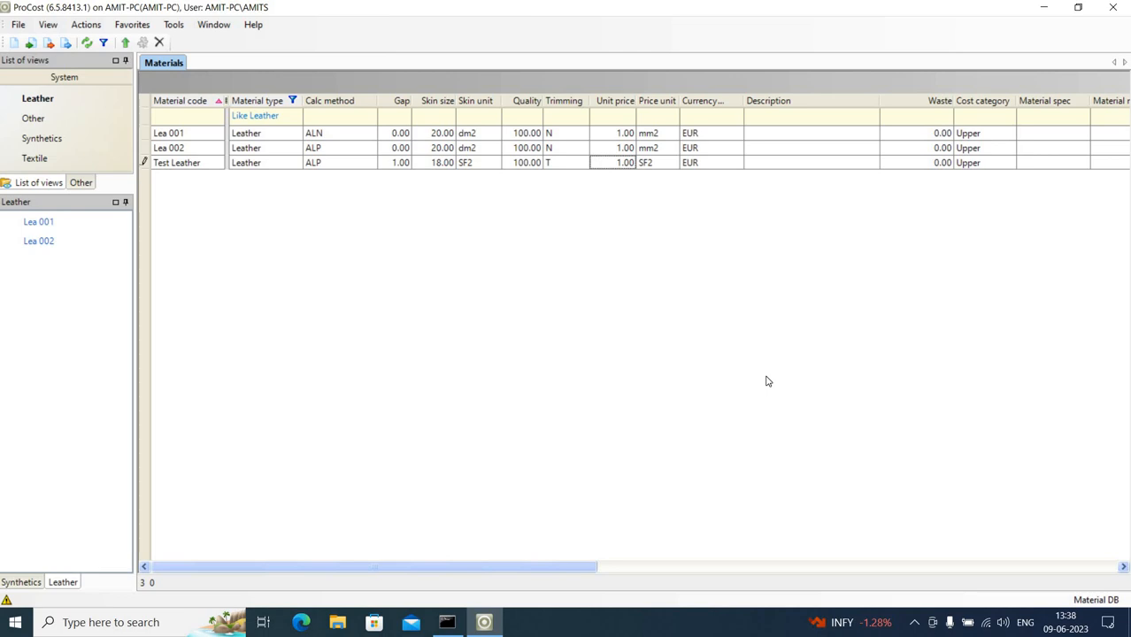
pyautogui.write('300')
pyautogui.click(663, 164)
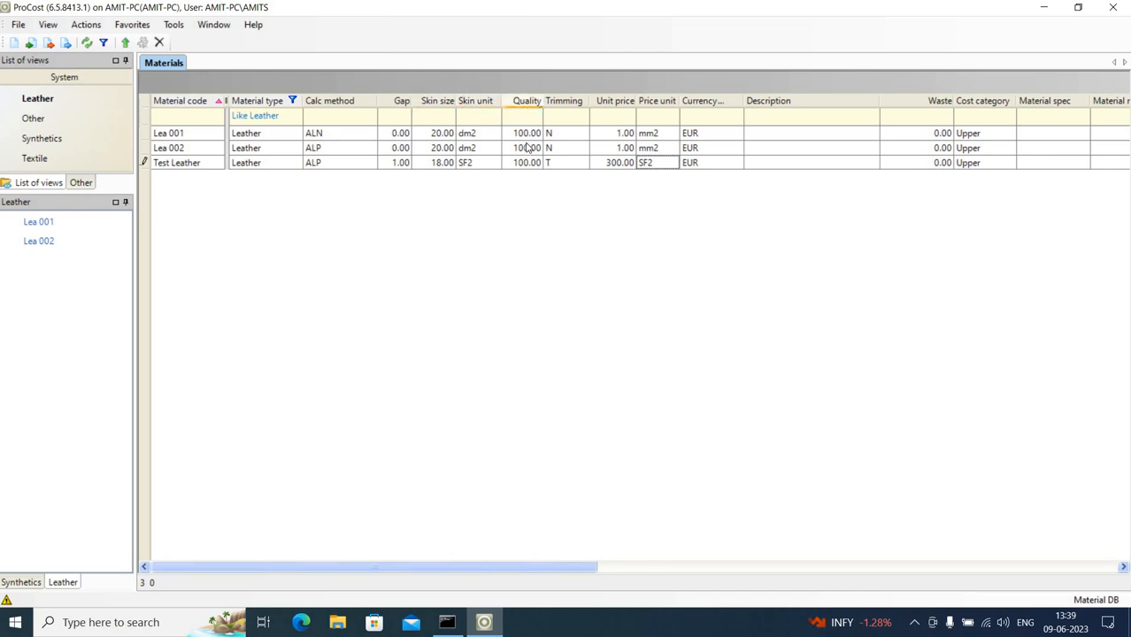
# Change the Test Leather skin unit to dm2 to convert its skin size.
pyautogui.click(441, 164)
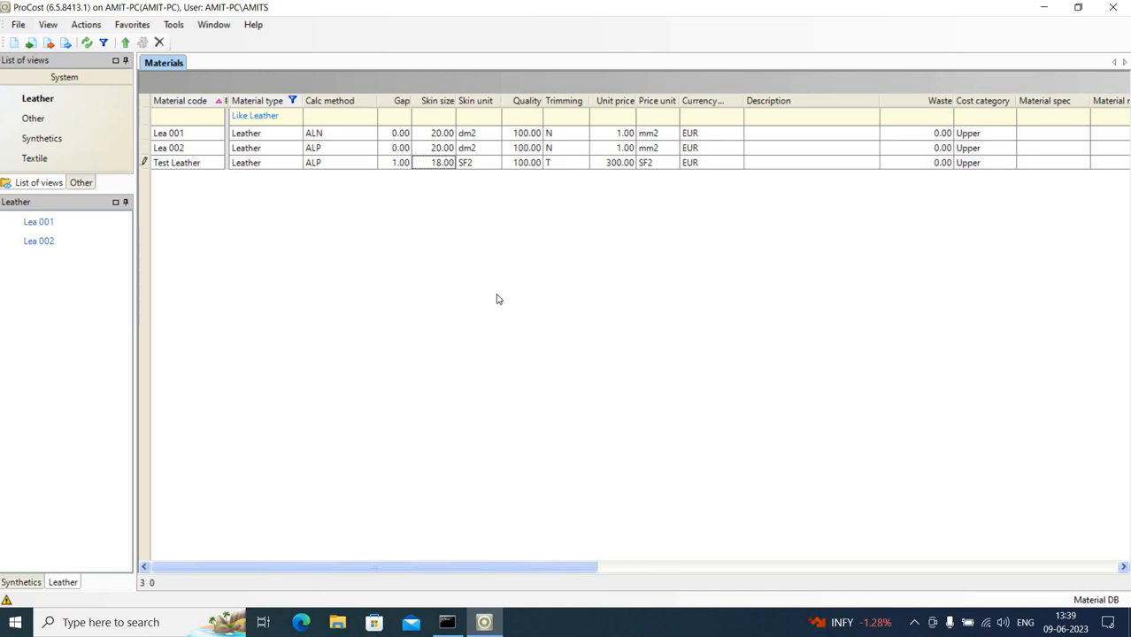
pyautogui.click(492, 162)
pyautogui.click(494, 163)
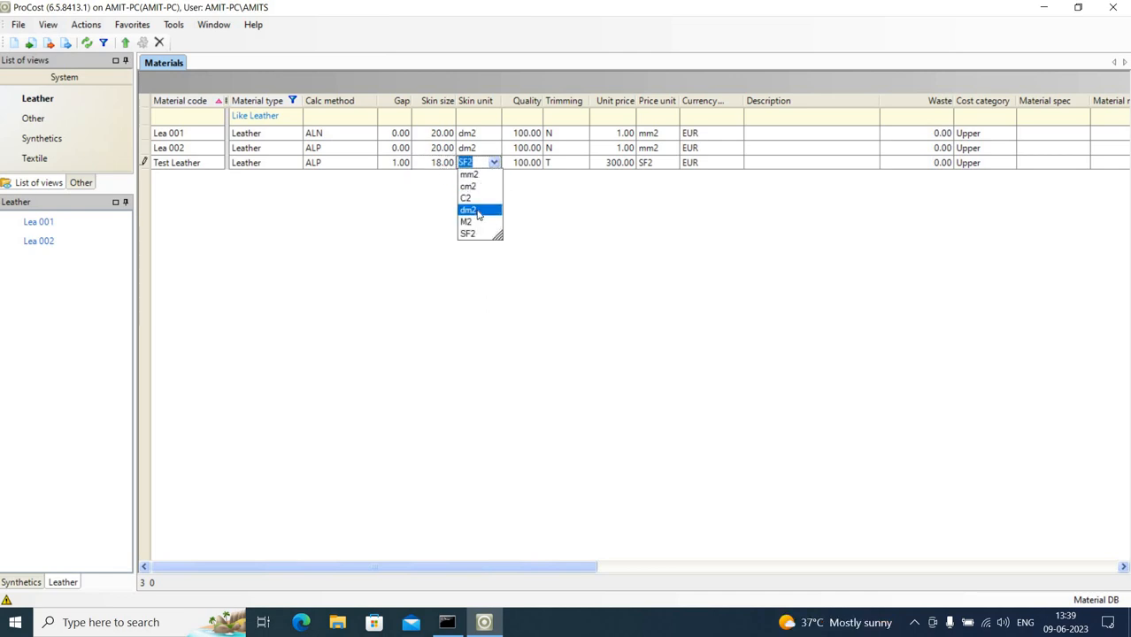
pyautogui.click(476, 210)
pyautogui.click(443, 169)
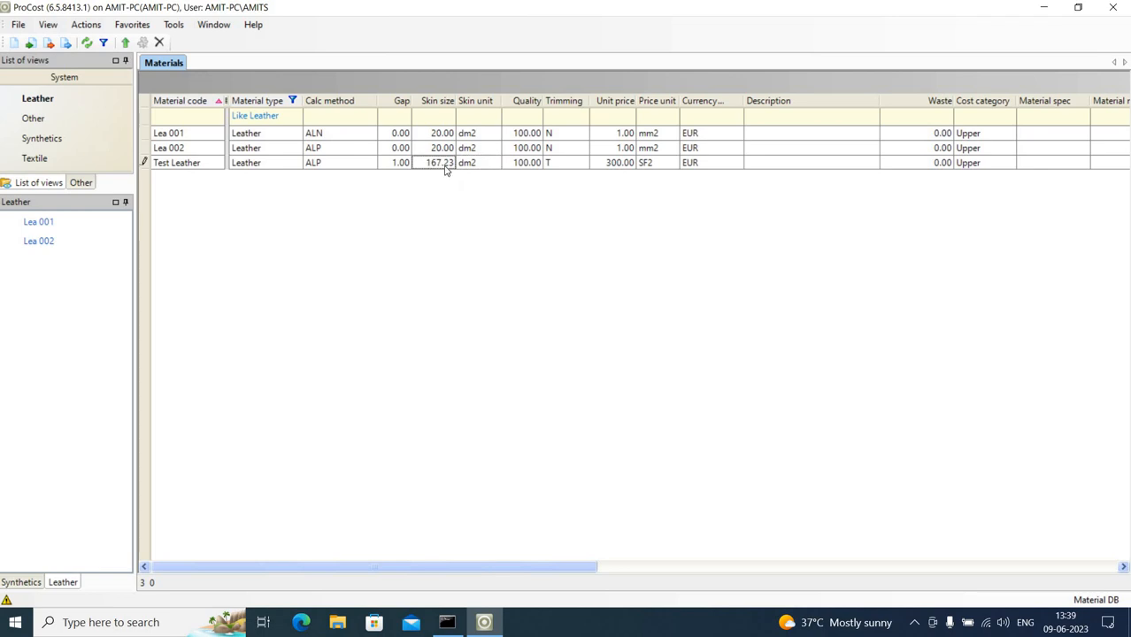
# Move the Skin unit column ahead of Skin size and set the Test Leather skin unit back to SF2.
pyautogui.moveTo(463, 101); pyautogui.dragTo(409, 97)
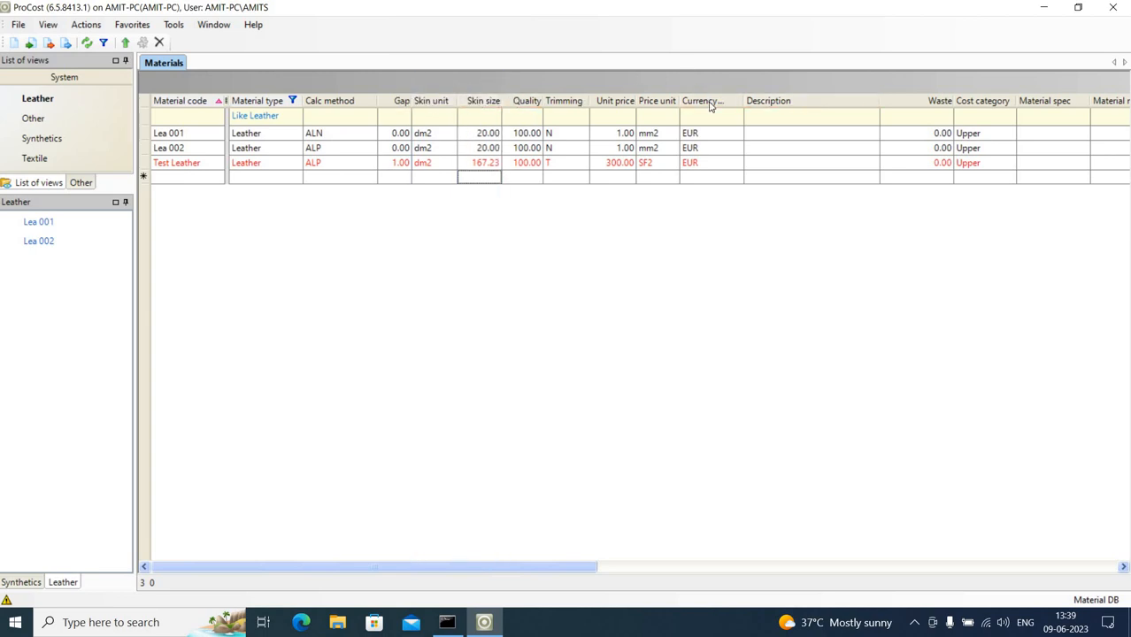
pyautogui.moveTo(792, 106); pyautogui.dragTo(766, 103)
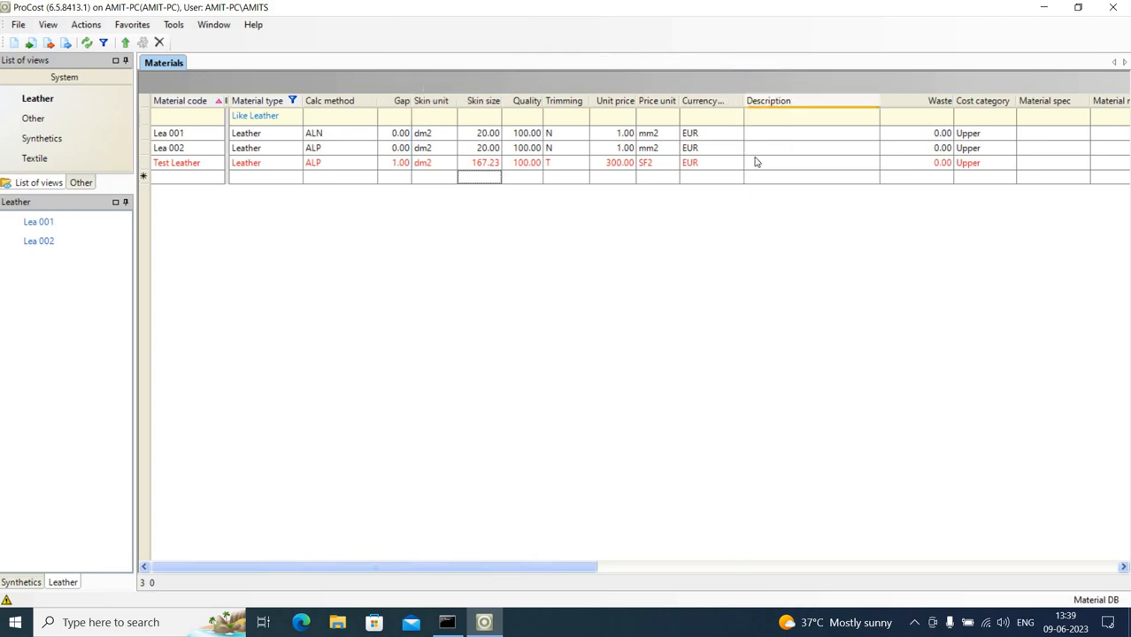
pyautogui.click(452, 166)
pyautogui.click(452, 166)
pyautogui.click(450, 165)
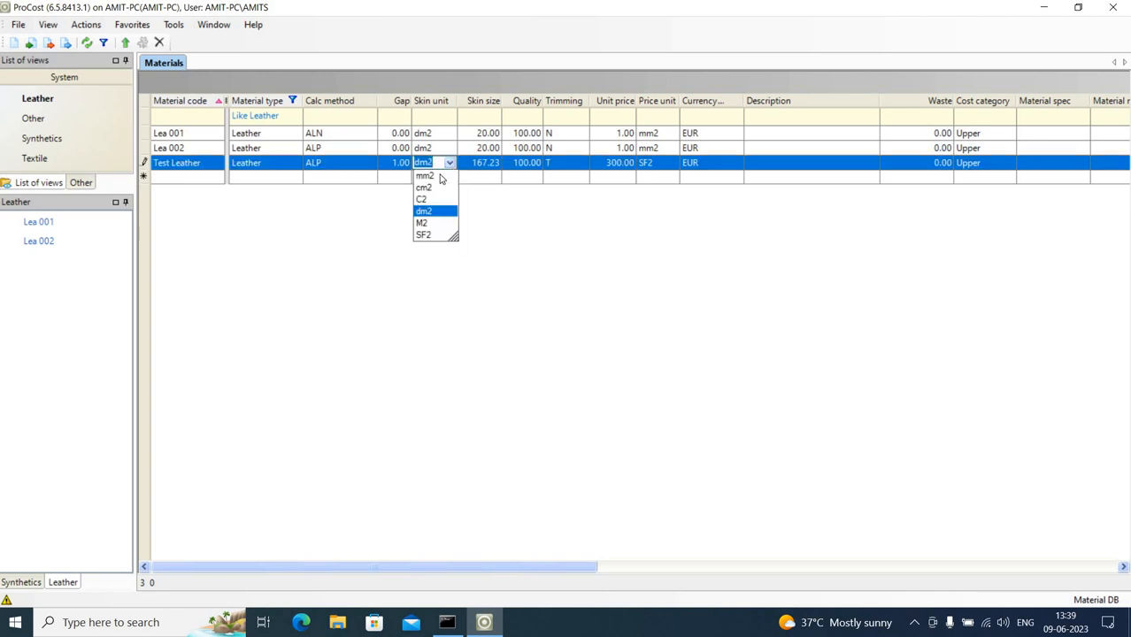
pyautogui.click(435, 236)
pyautogui.click(386, 168)
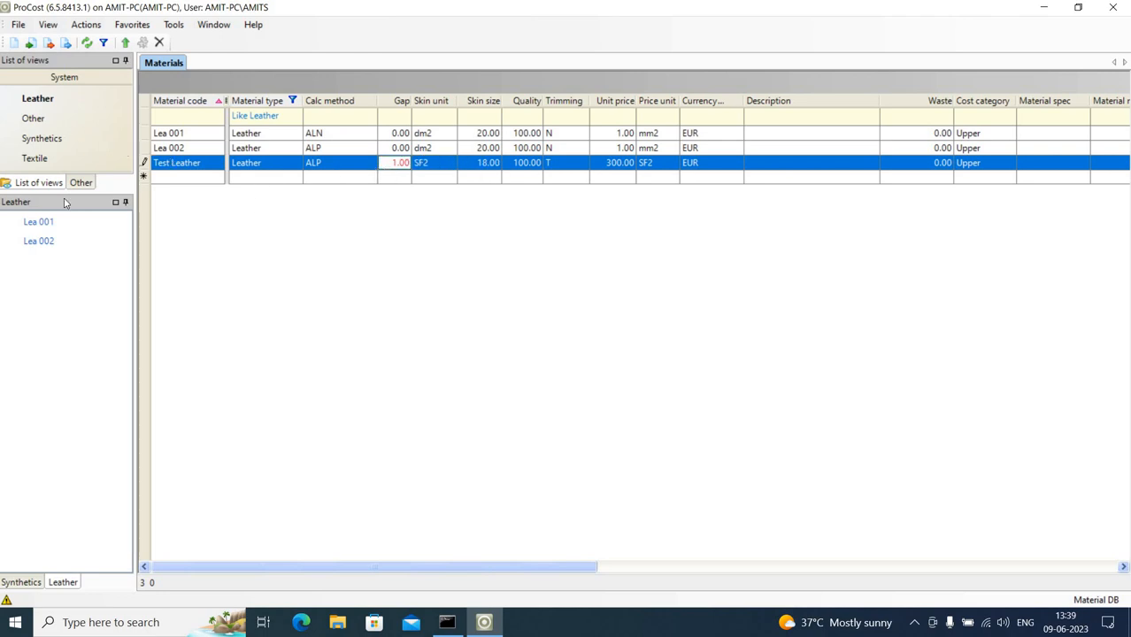
# Save the new Test Leather record to the material database.
pyautogui.click(285, 135)
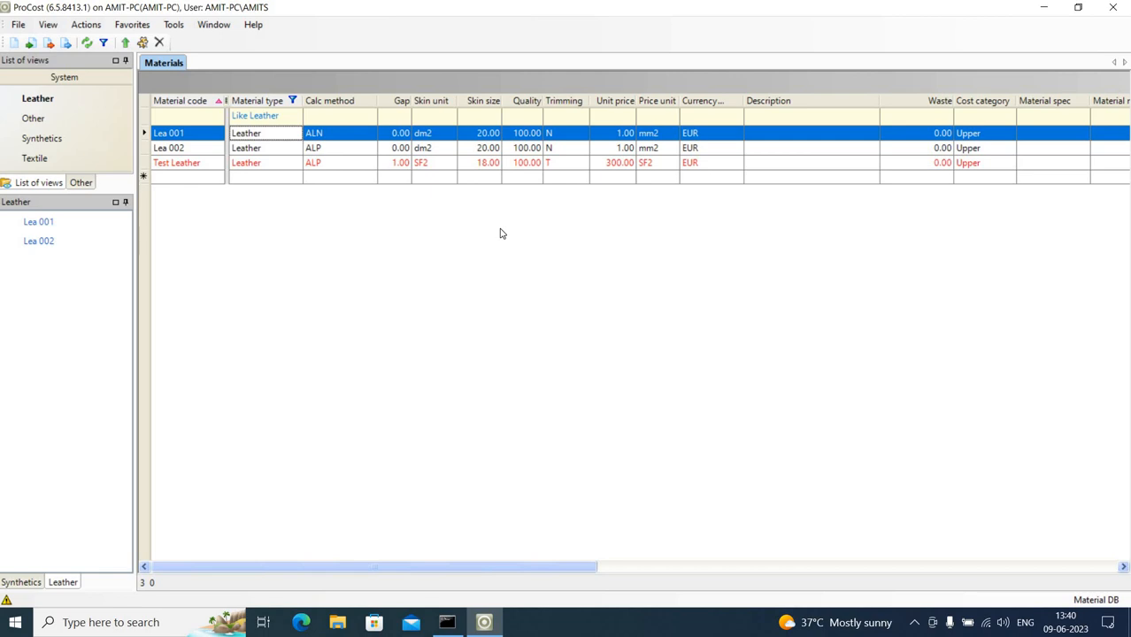
pyautogui.click(195, 166)
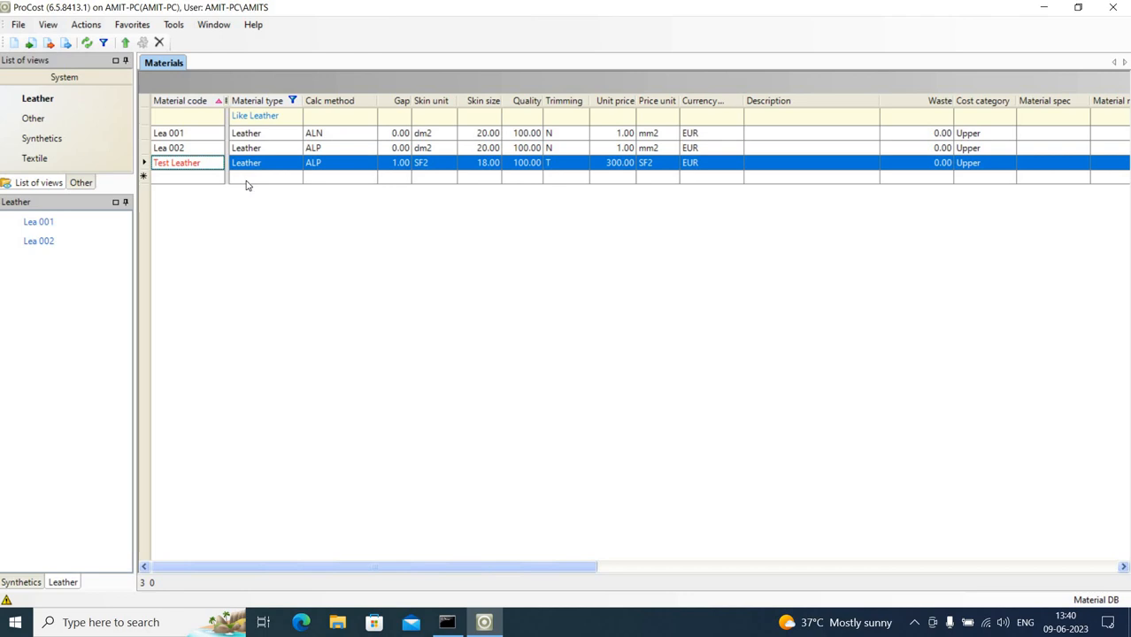
pyautogui.click(125, 44)
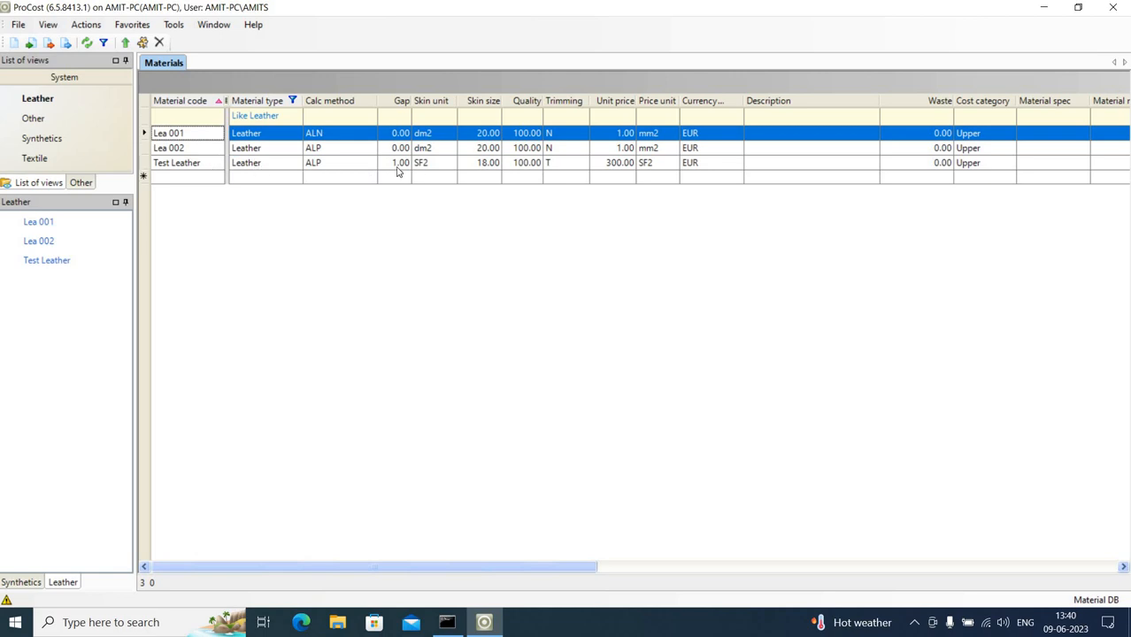
# Display the Synthetics view and add a new material with the code Drill Cloth.
pyautogui.click(11, 143)
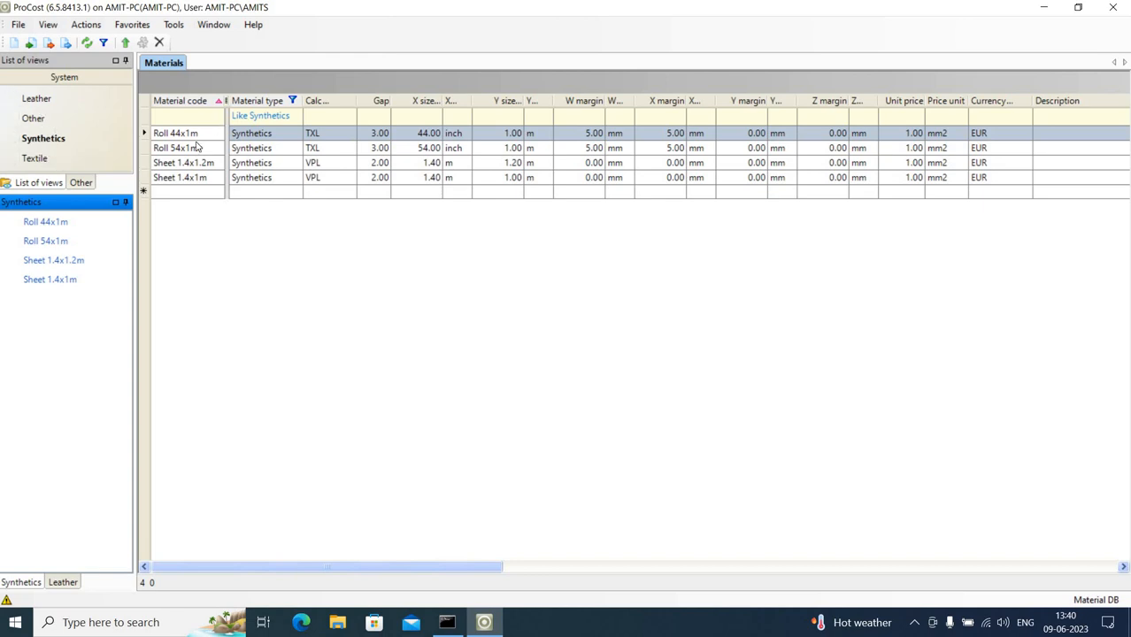
pyautogui.click(185, 193)
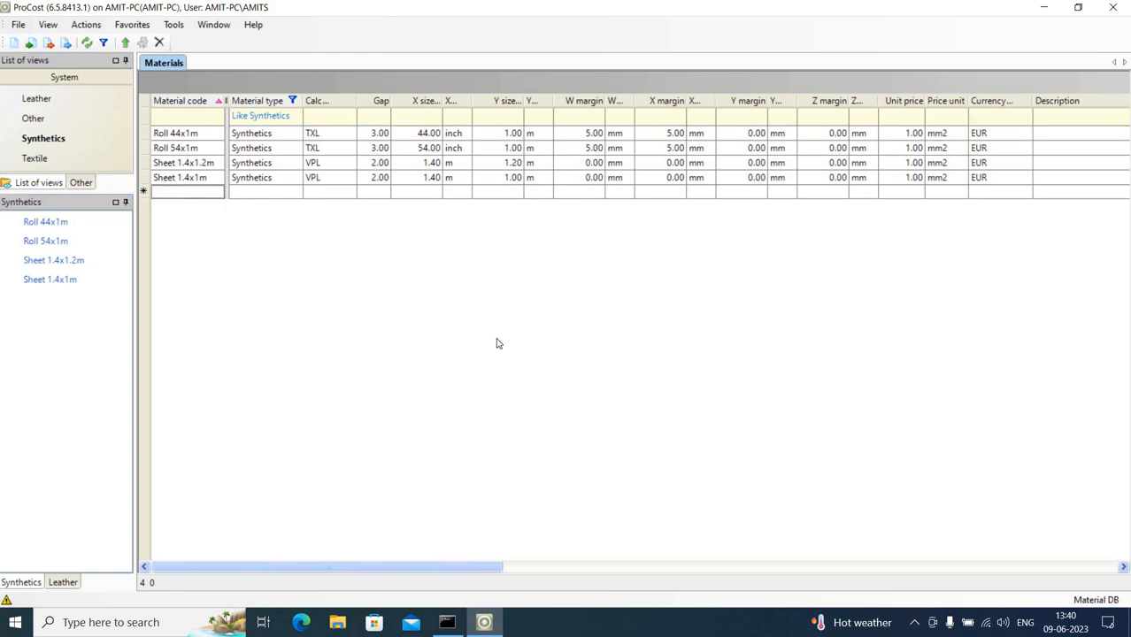
pyautogui.write('Dr')
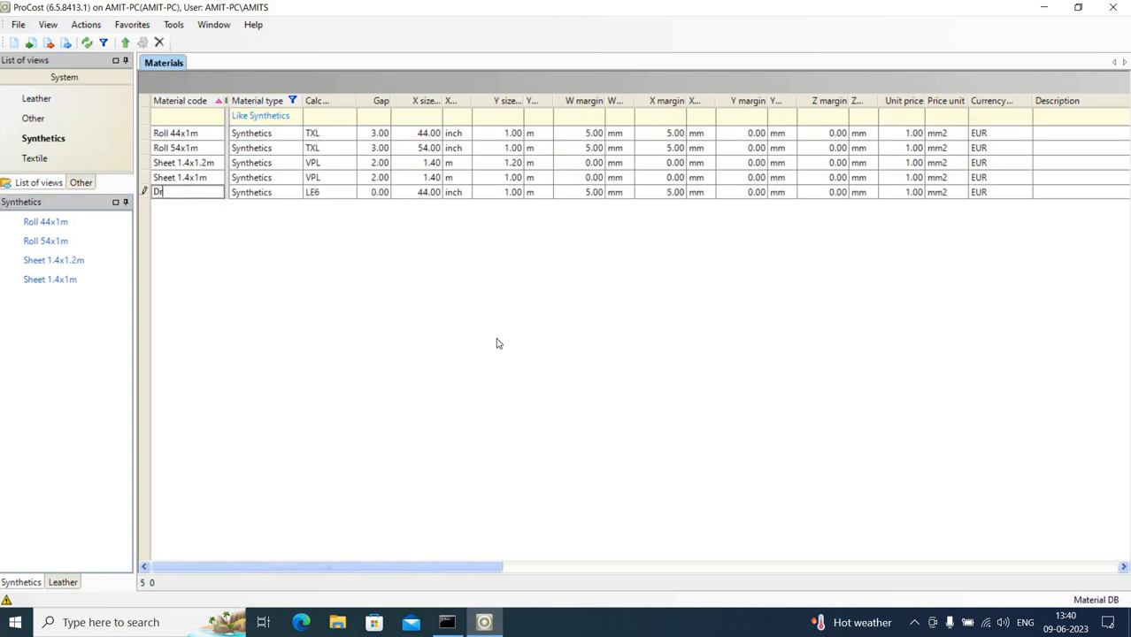
pyautogui.write('ill Cloth')
pyautogui.press('Tab')
pyautogui.press('Tab')
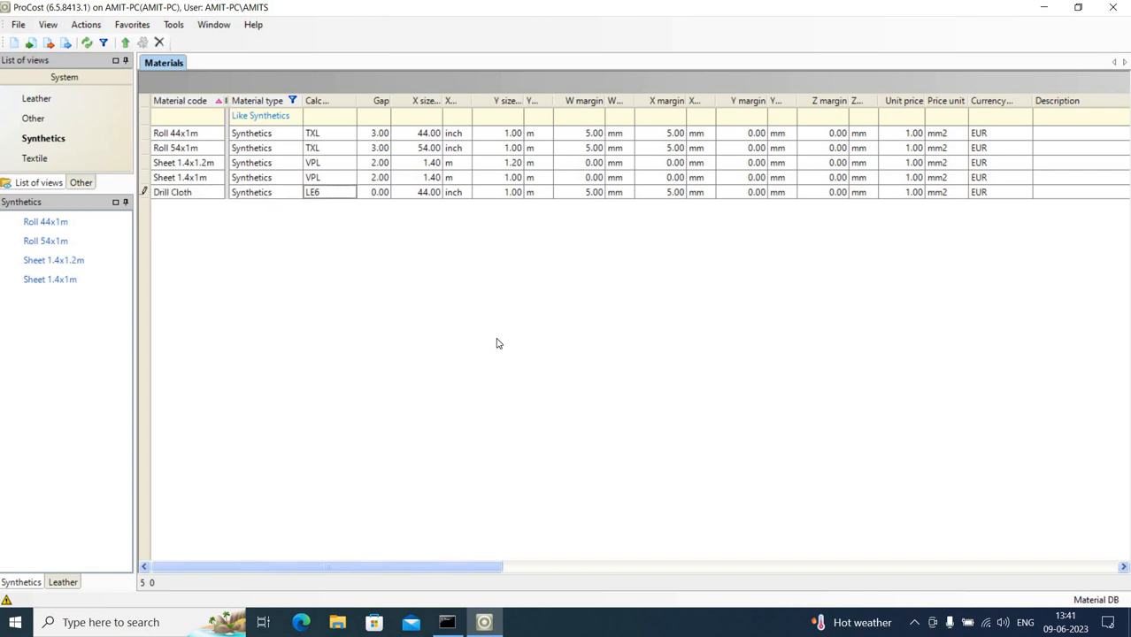
# Review the available material types for the Drill Cloth row and keep Synthetics.
pyautogui.click(290, 196)
pyautogui.click(295, 193)
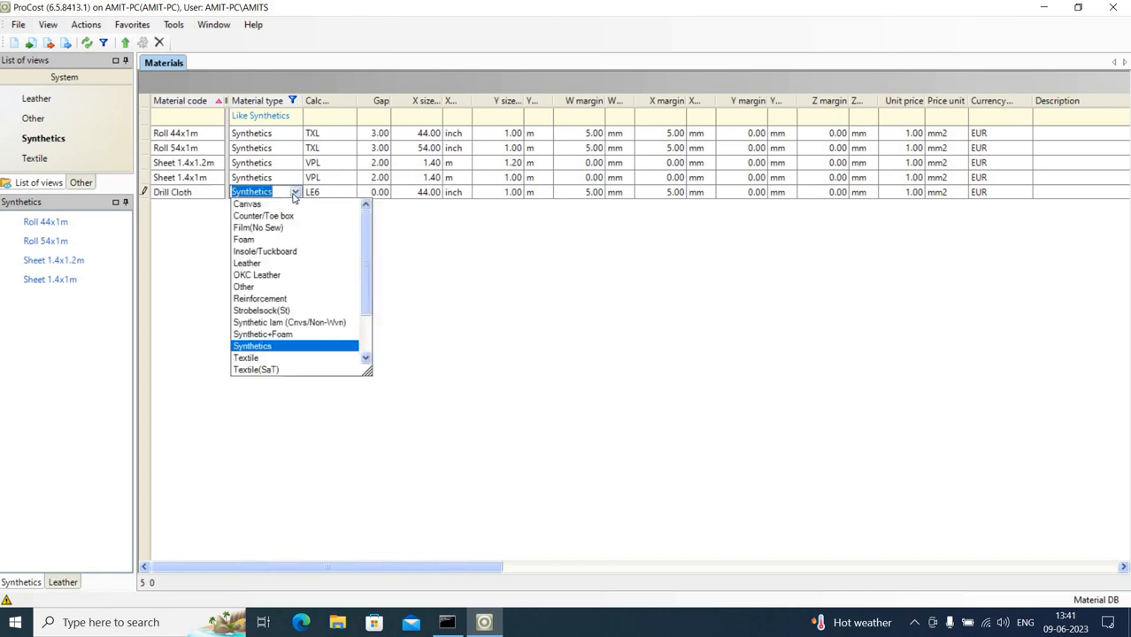
pyautogui.scroll(-2, 271, 326)
pyautogui.scroll(2, 271, 326)
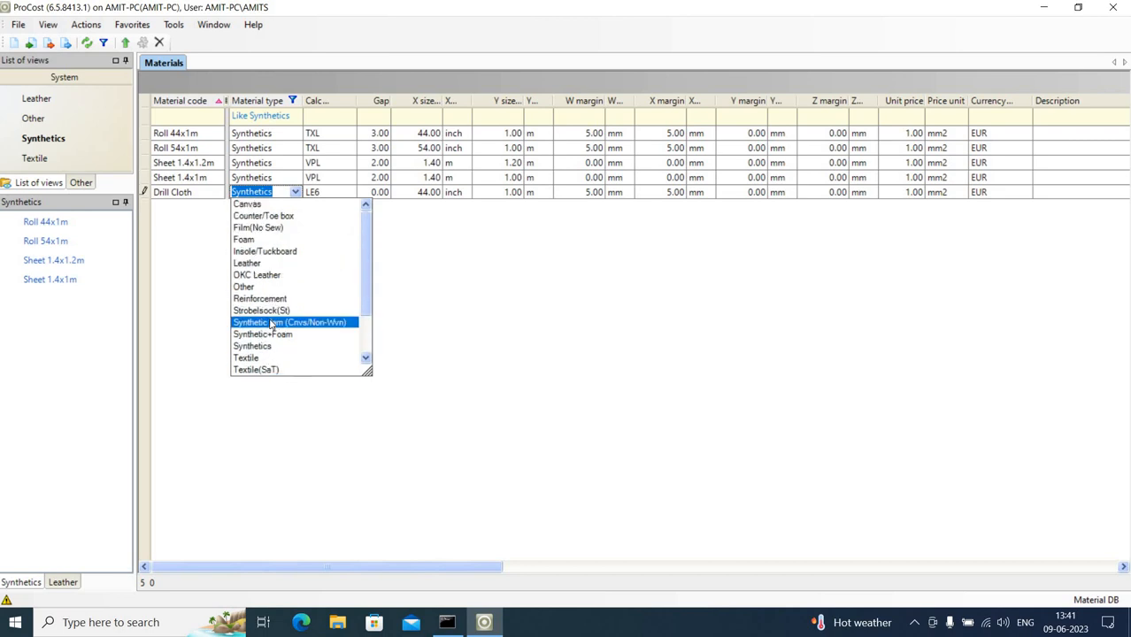
pyautogui.click(563, 339)
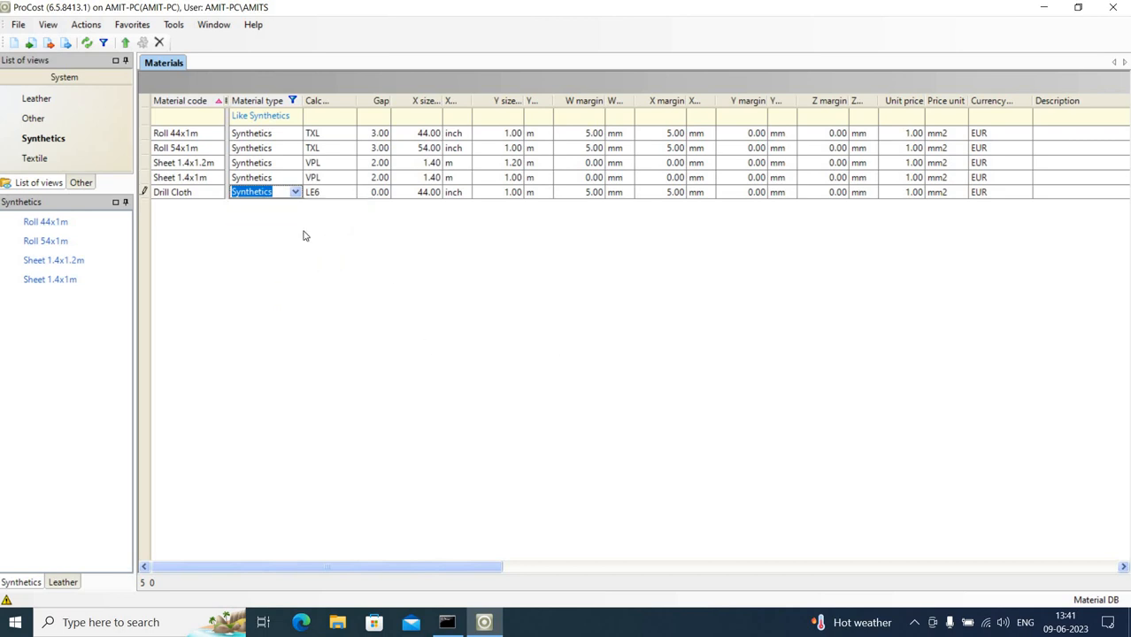
pyautogui.click(349, 195)
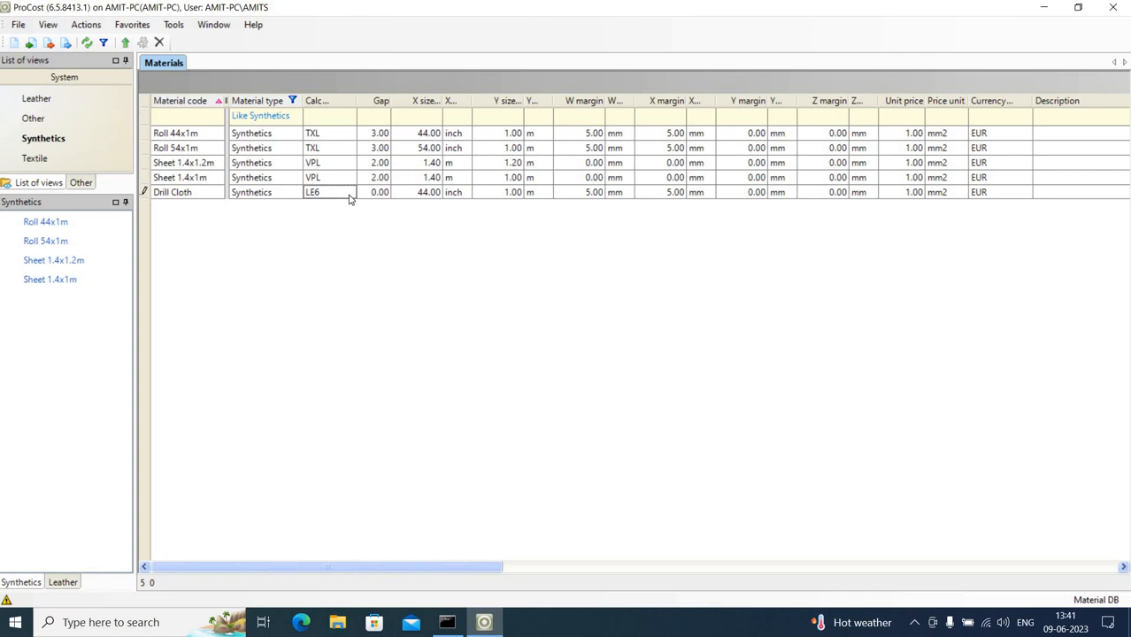
# Set the Drill Cloth calculation method to TXN and its gap to 3.00.
pyautogui.click(254, 195)
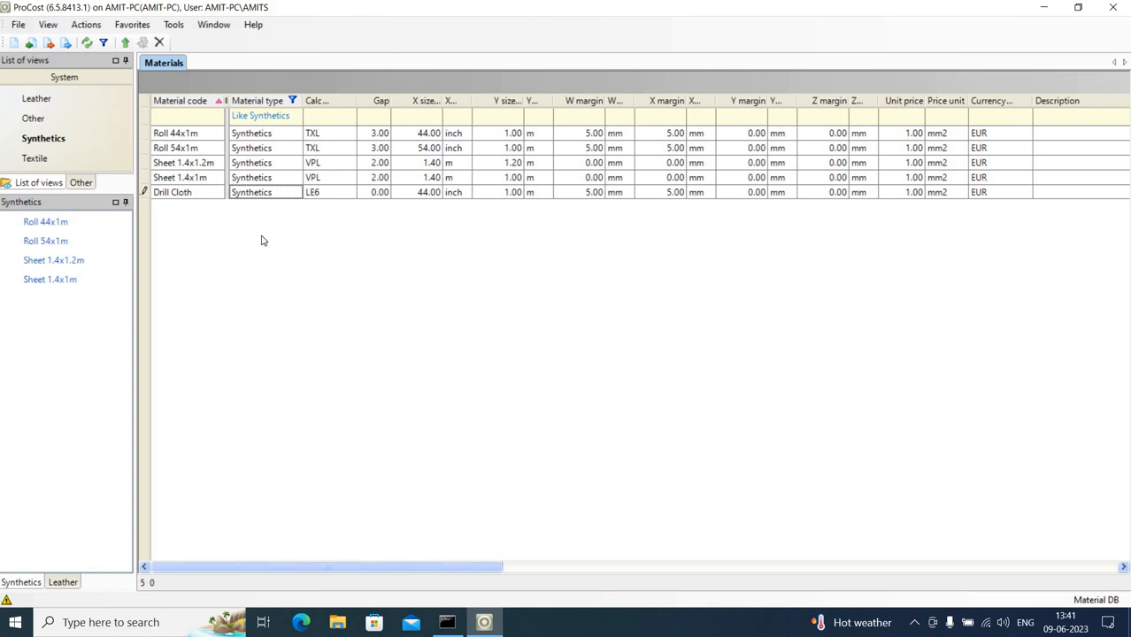
pyautogui.click(353, 193)
pyautogui.click(350, 192)
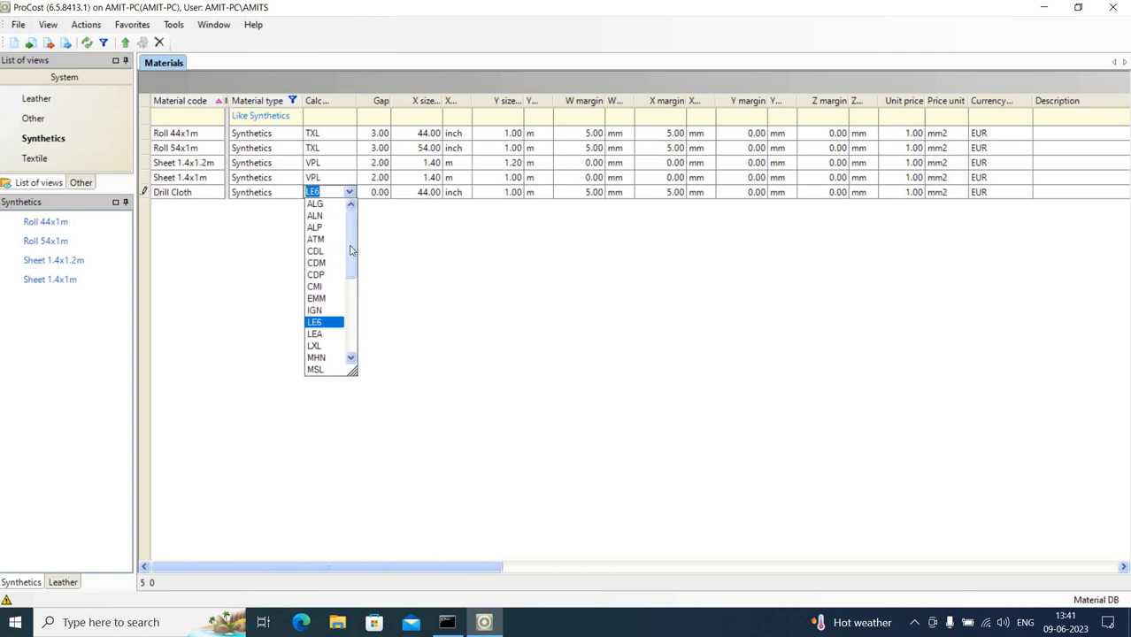
pyautogui.scroll(-4, 355, 268)
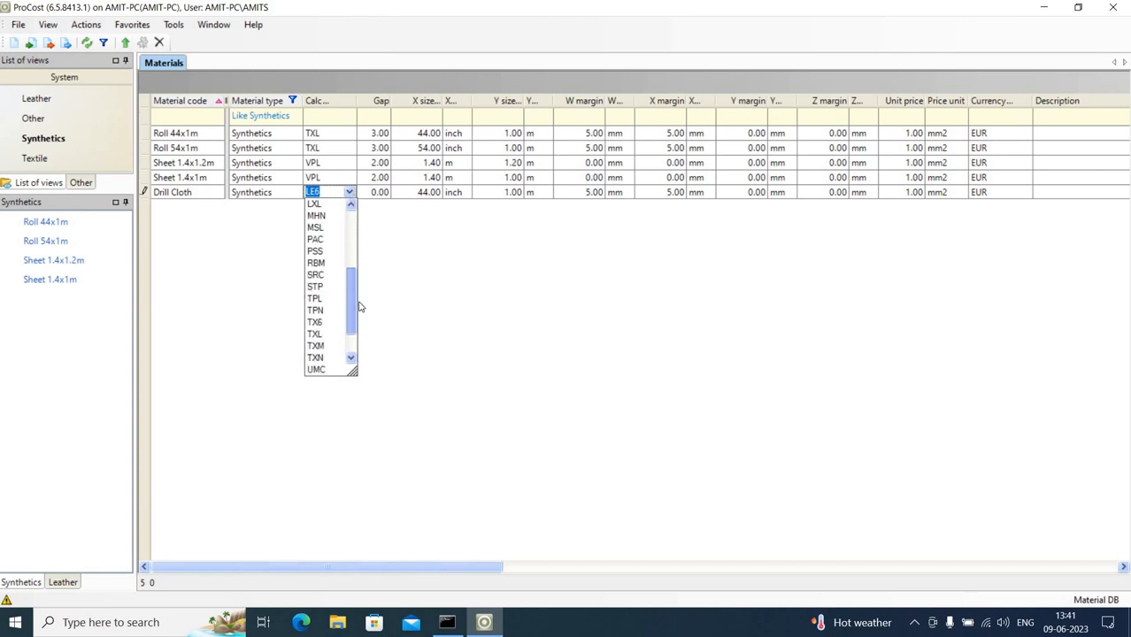
pyautogui.click(318, 357)
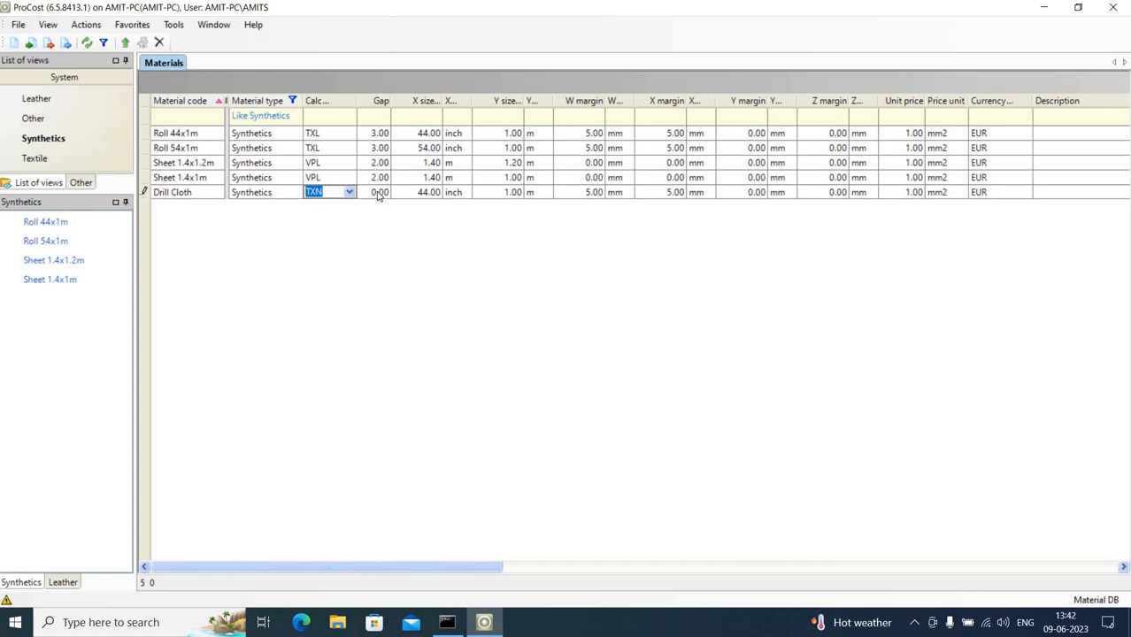
pyautogui.click(377, 193)
pyautogui.write('3')
pyautogui.press('Tab')
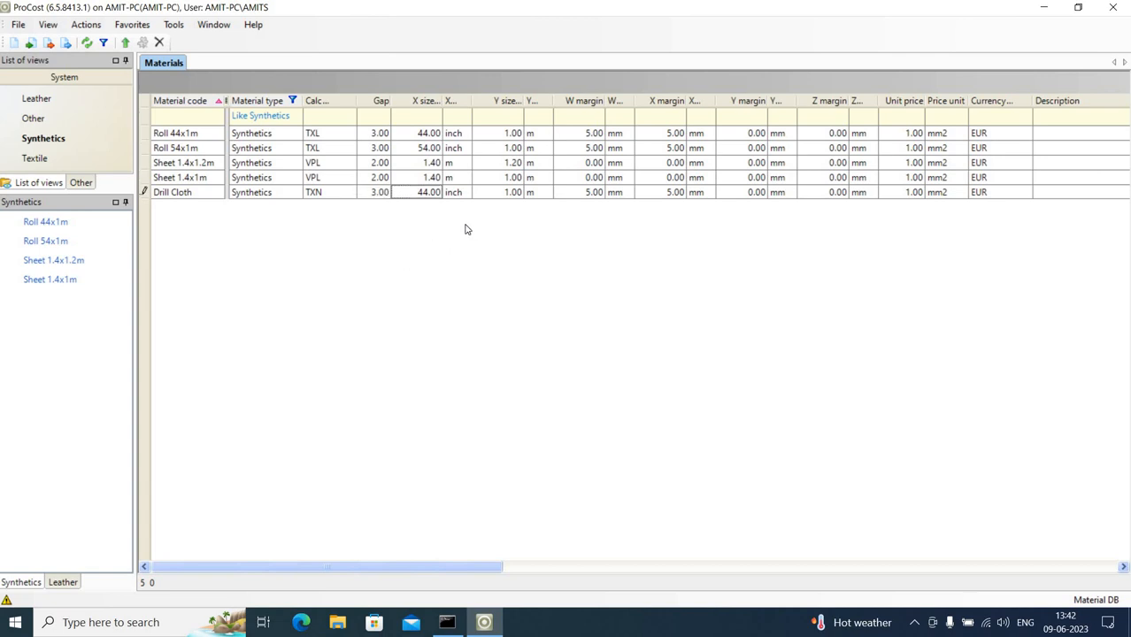
# Widen the X size (width) column to show its full heading and set the Drill Cloth width to 64 inch.
pyautogui.doubleClick(444, 101)
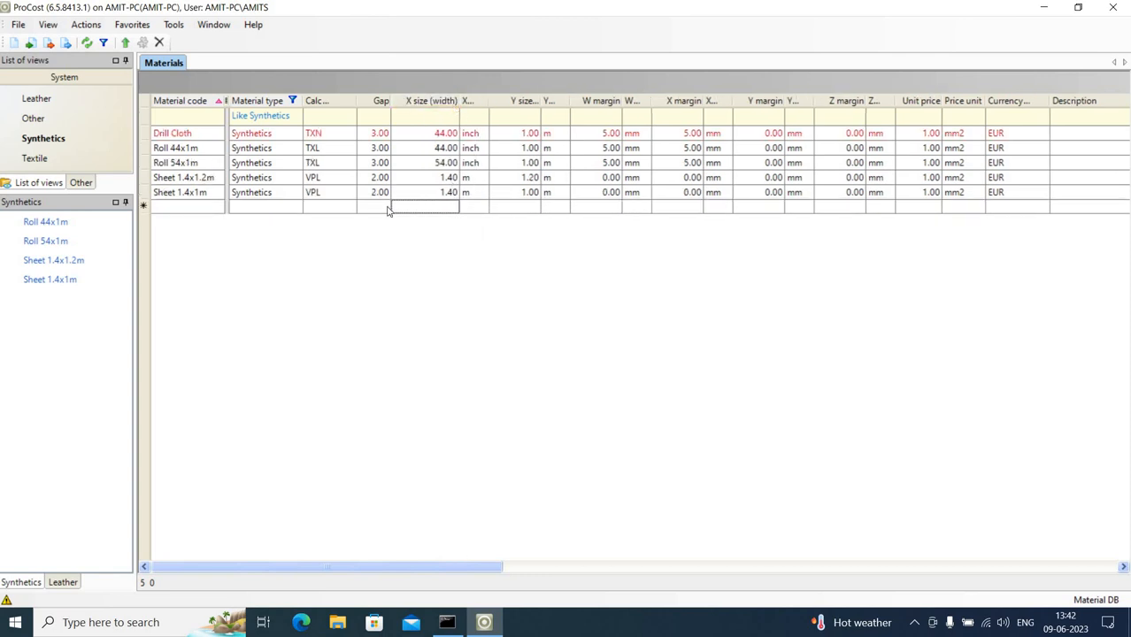
pyautogui.click(453, 134)
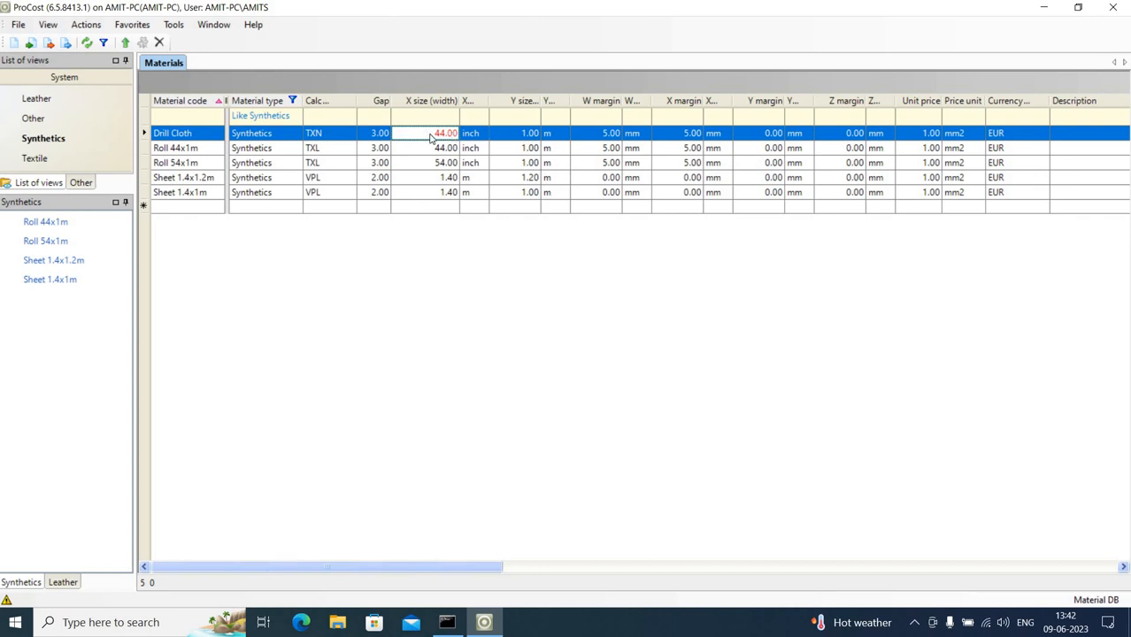
pyautogui.write('64')
pyautogui.click(517, 135)
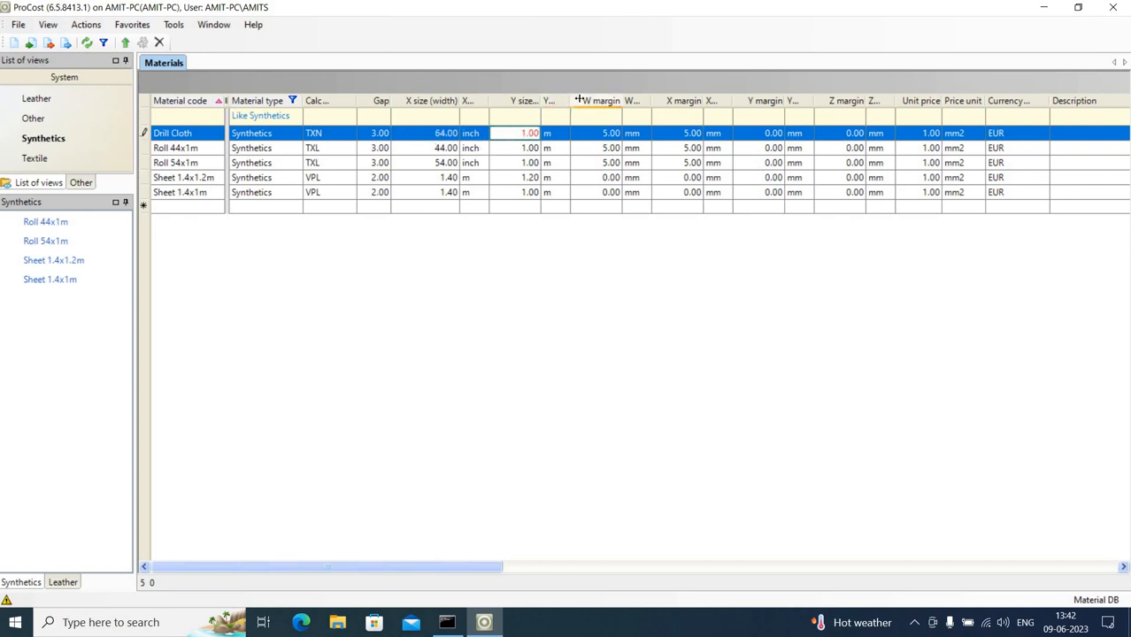
# Widen the Y size unit and W margin unit columns and check the Drill Cloth size units and margins.
pyautogui.moveTo(570, 101); pyautogui.dragTo(591, 106)
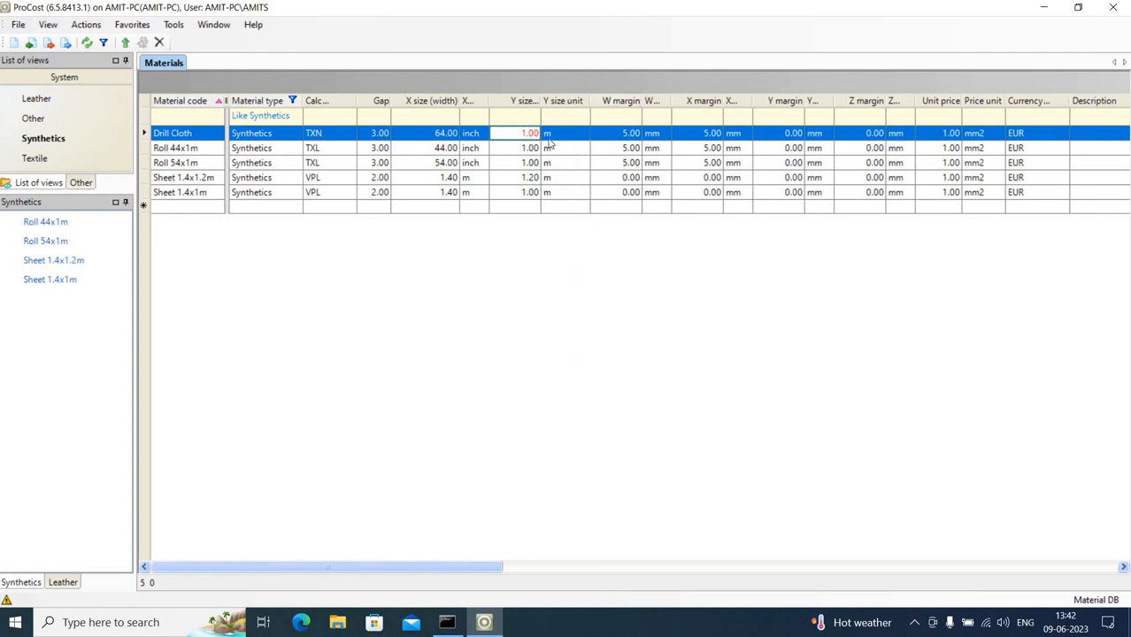
pyautogui.click(482, 134)
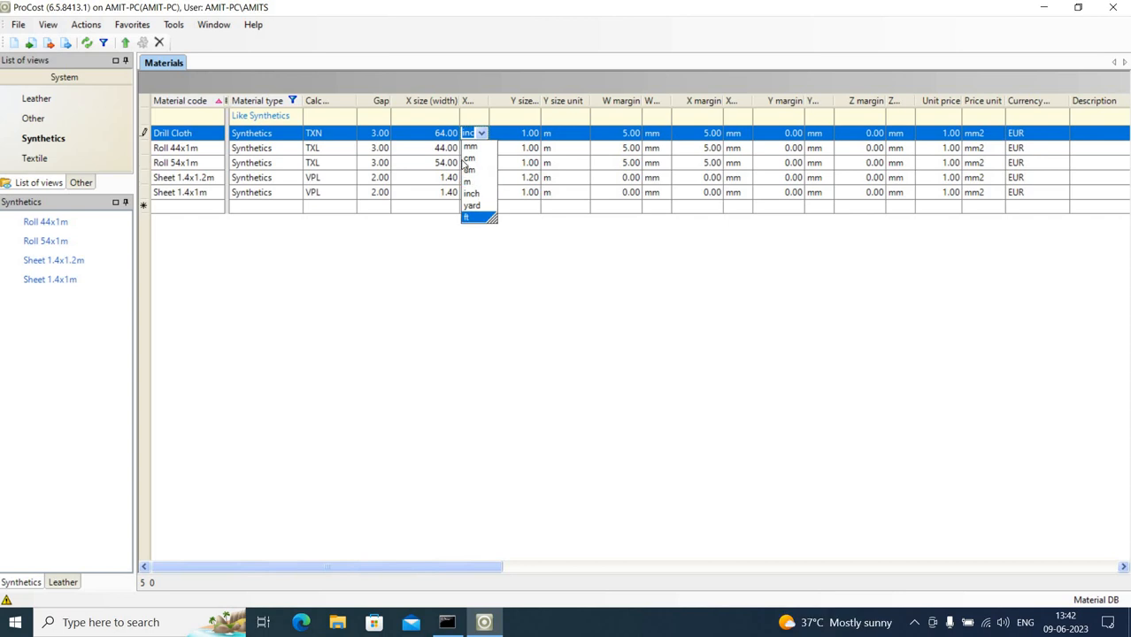
pyautogui.click(518, 134)
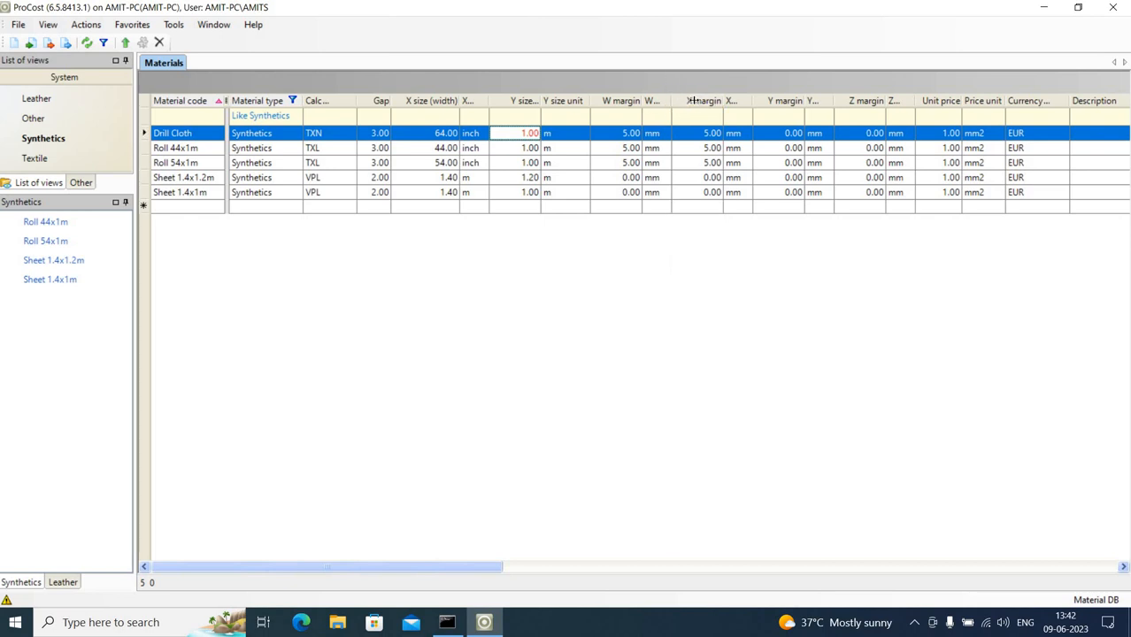
pyautogui.moveTo(670, 101); pyautogui.dragTo(720, 102)
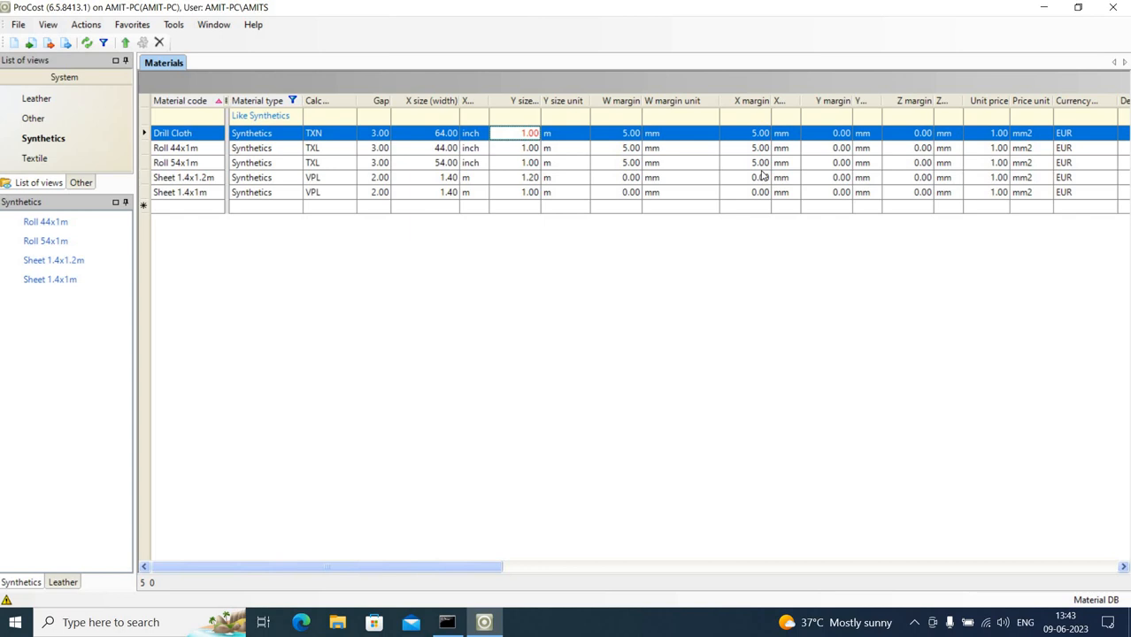
pyautogui.click(620, 133)
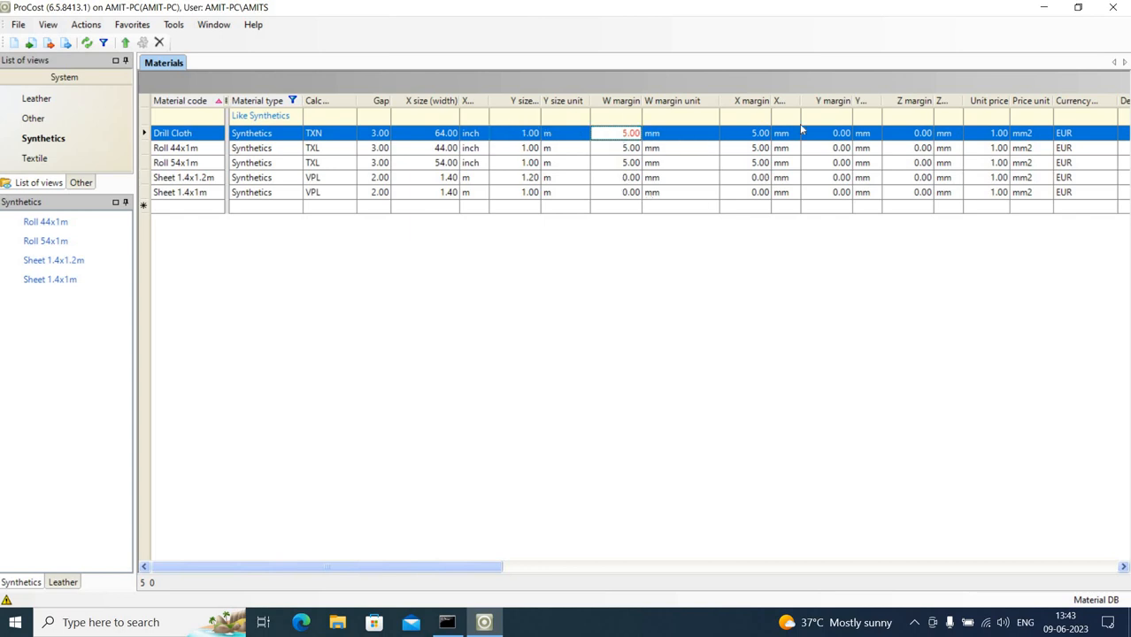
pyautogui.click(755, 135)
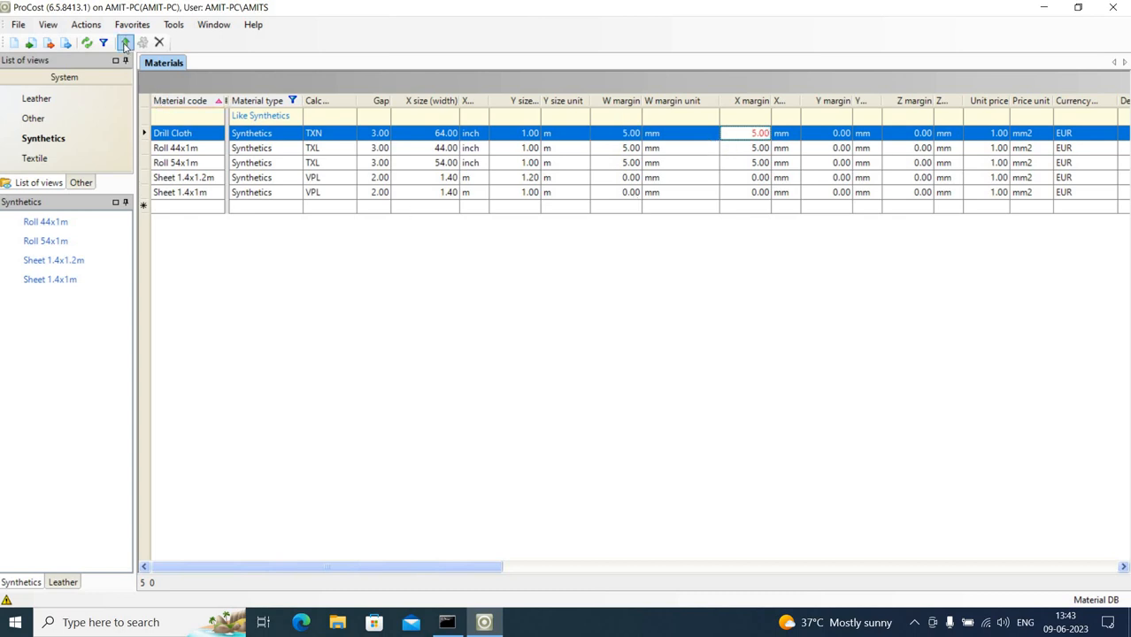
# Add another synthetic material with the code Reinforcement, keeping its type as Synthetics.
pyautogui.click(214, 207)
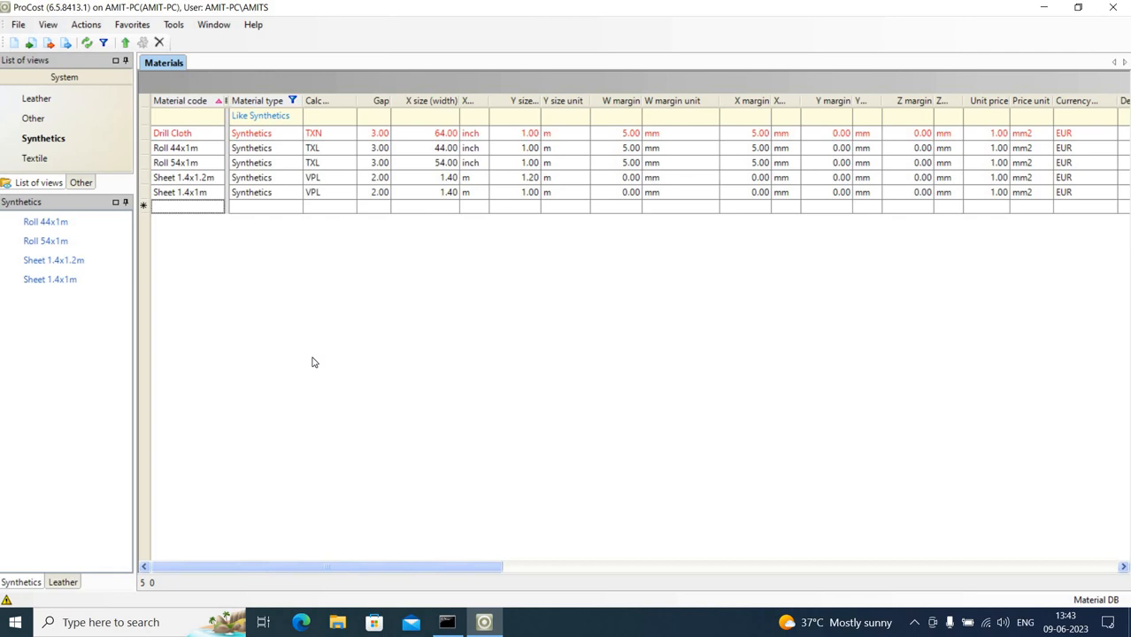
pyautogui.write('Mi')
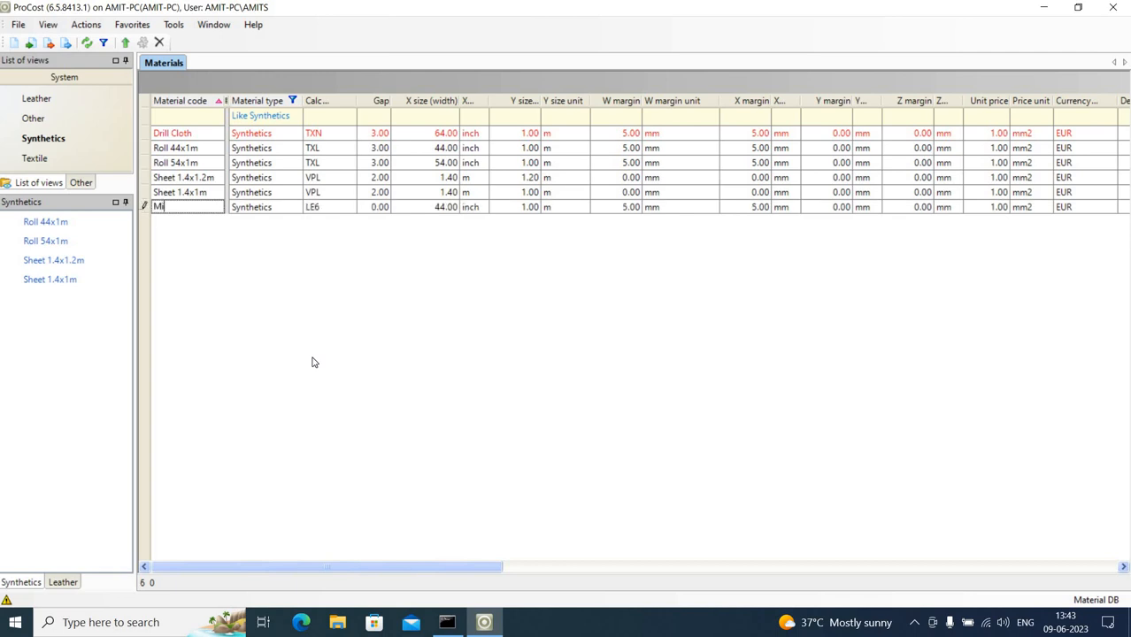
pyautogui.press('BackSpace')
pyautogui.write('Reinforcement')
pyautogui.press('Tab')
pyautogui.press('Tab')
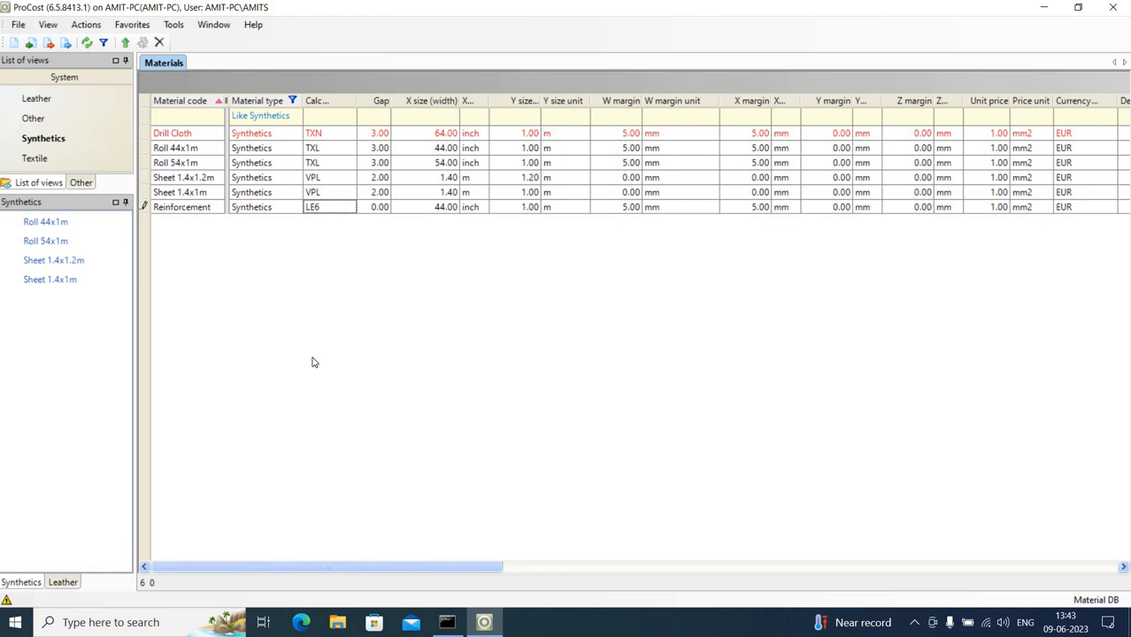
# Set the Reinforcement calculation method to VPN and its gap to 2.00, and save the new records to the material database.
pyautogui.click(352, 213)
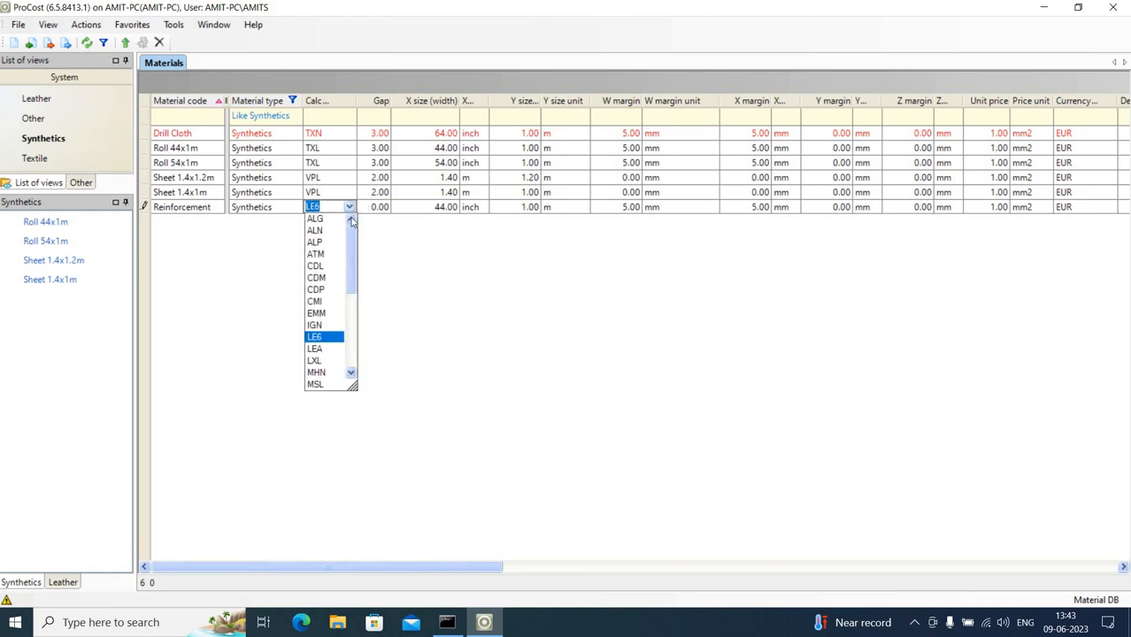
pyautogui.moveTo(352, 260); pyautogui.dragTo(351, 352)
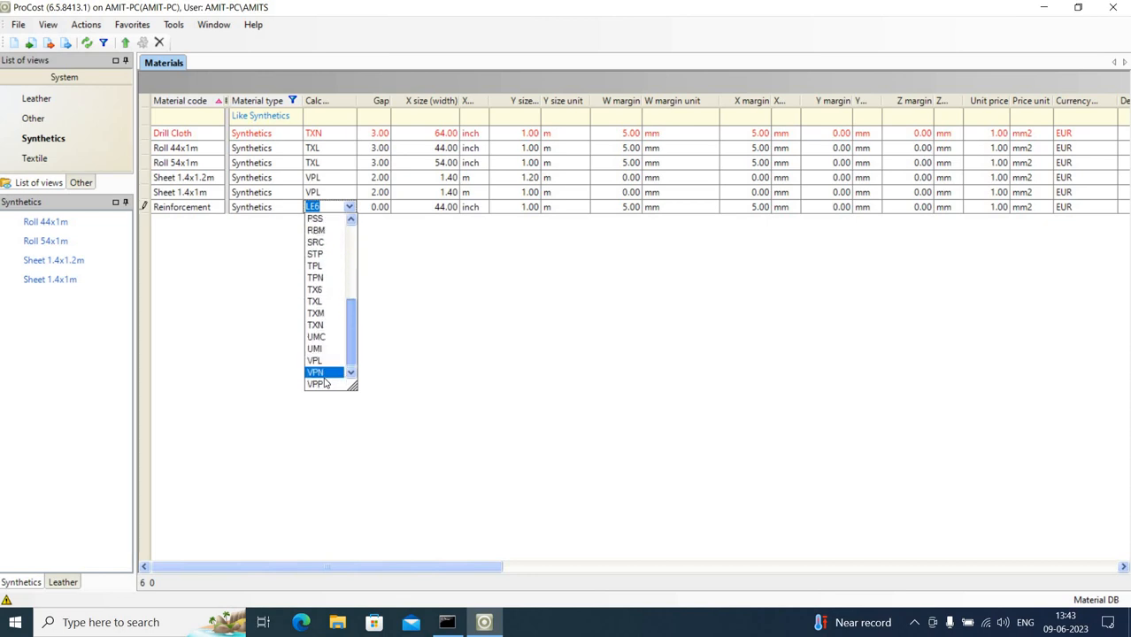
pyautogui.click(319, 374)
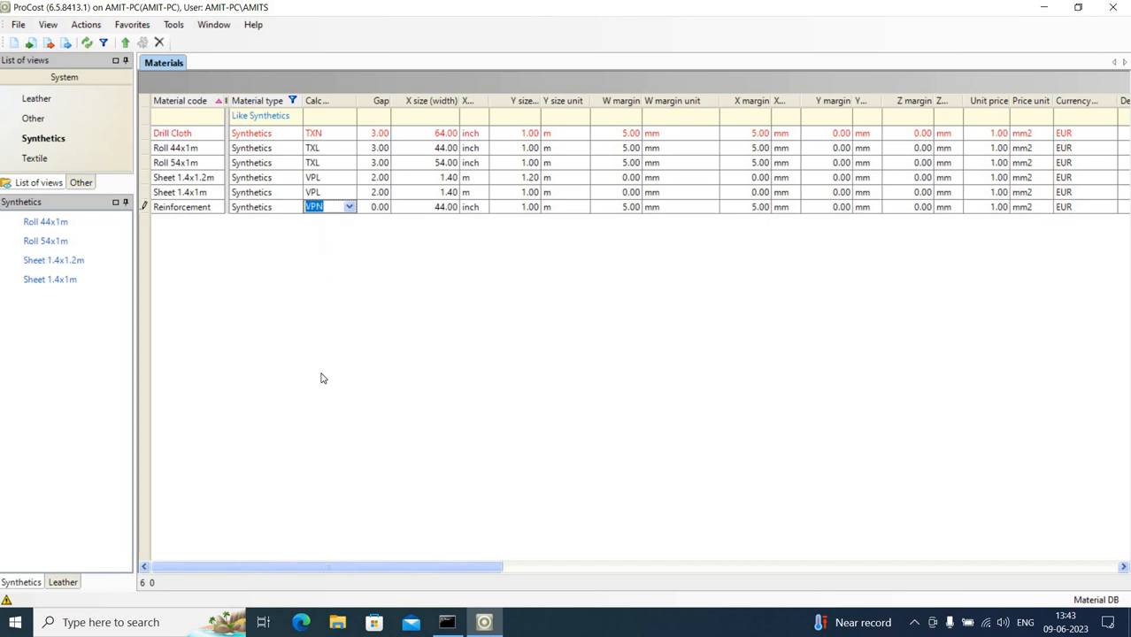
pyautogui.click(373, 209)
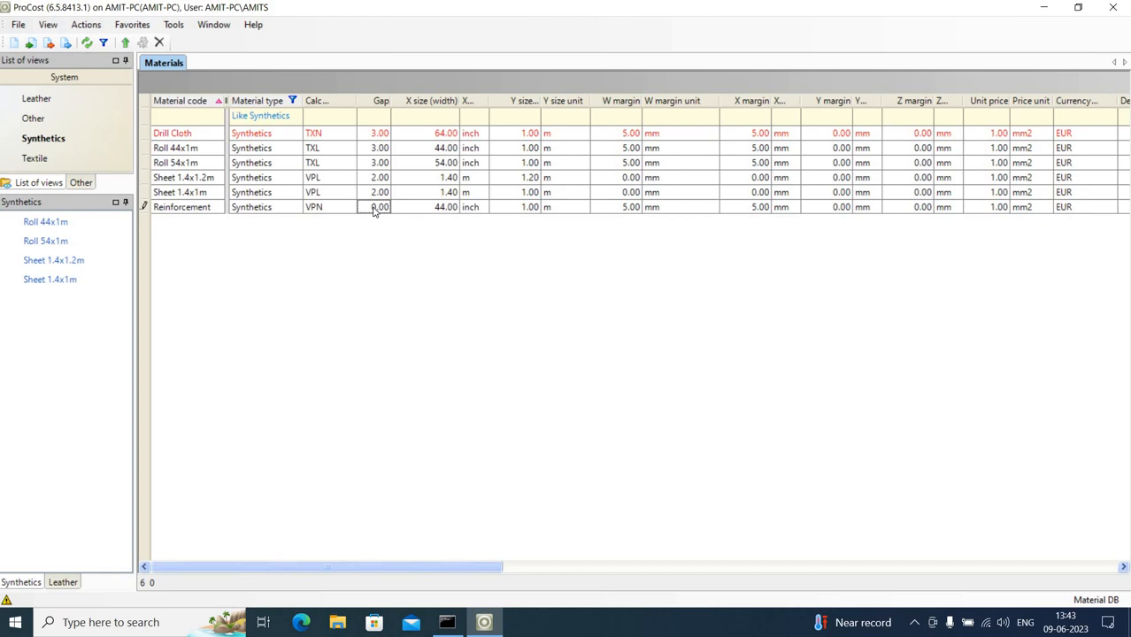
pyautogui.write('2')
pyautogui.click(443, 211)
pyautogui.click(125, 42)
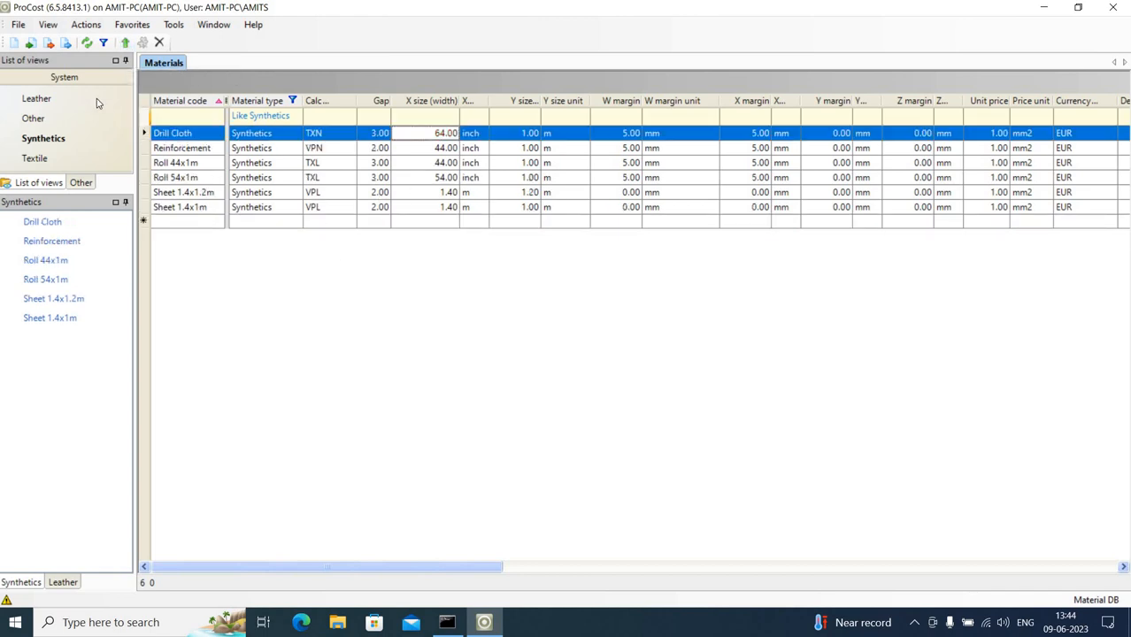
# Check the Test Leather record in the Leather view and return to the Synthetics view.
pyautogui.click(12, 99)
pyautogui.click(202, 167)
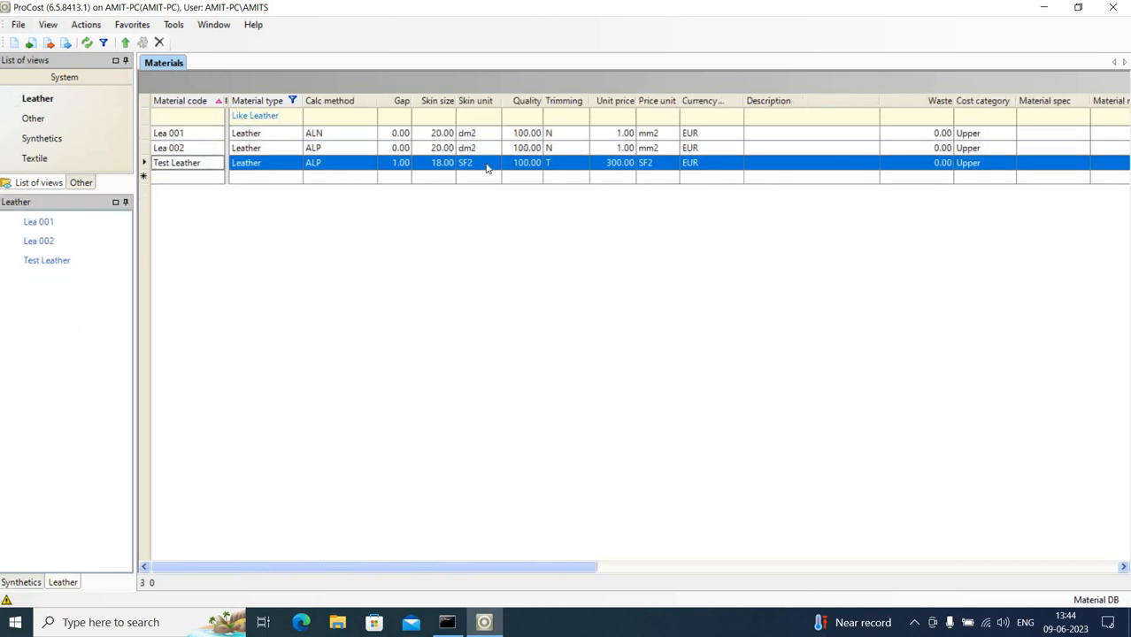
pyautogui.click(15, 141)
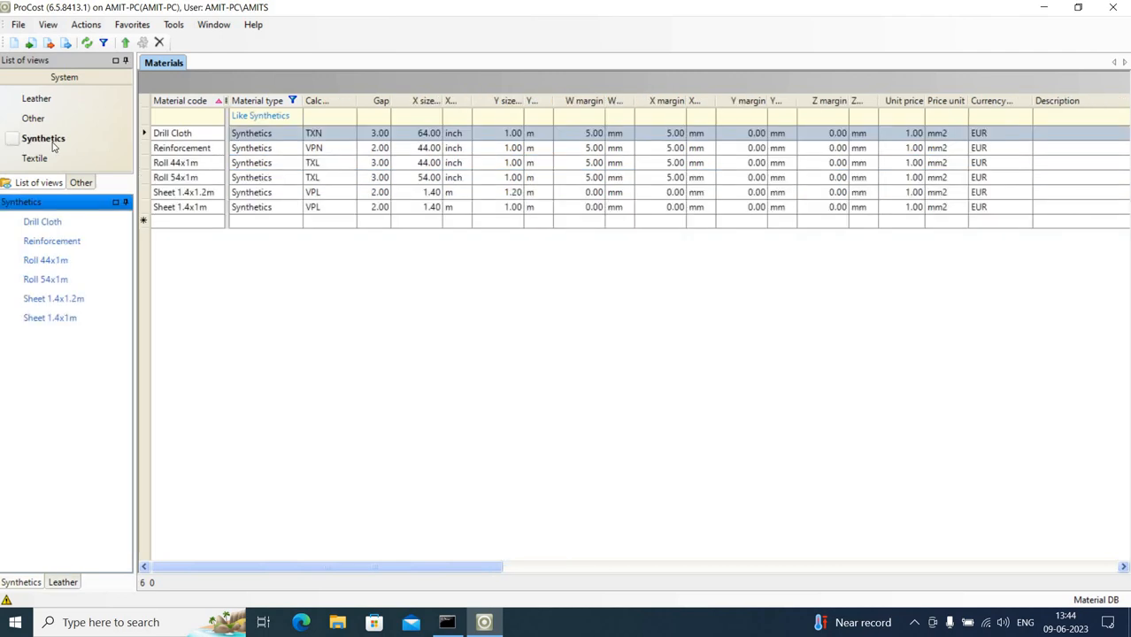
# Widen the X size unit, Y size unit and W margin unit columns, update the Synthetics view with this layout and reload it.
pyautogui.doubleClick(473, 103)
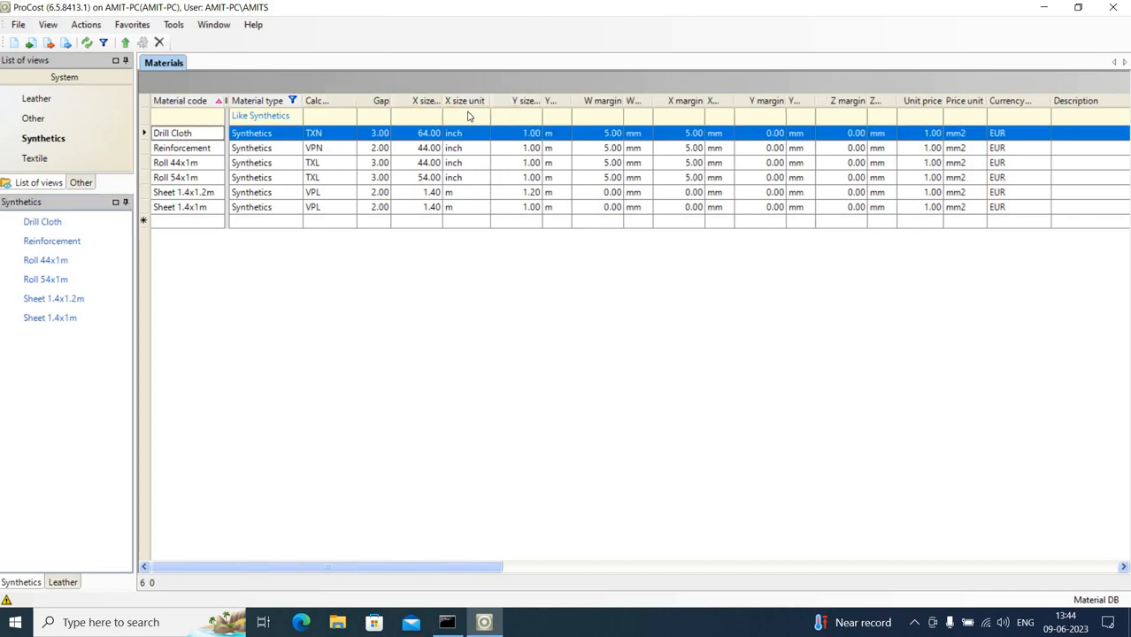
pyautogui.doubleClick(570, 101)
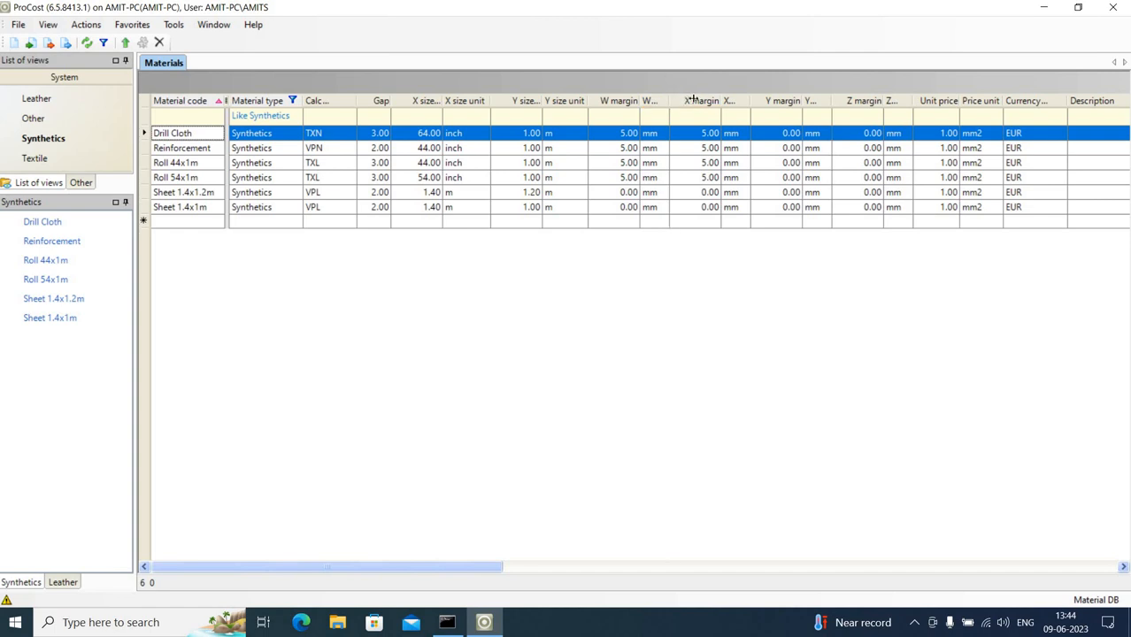
pyautogui.moveTo(693, 100); pyautogui.dragTo(720, 100)
pyautogui.rightClick(16, 144)
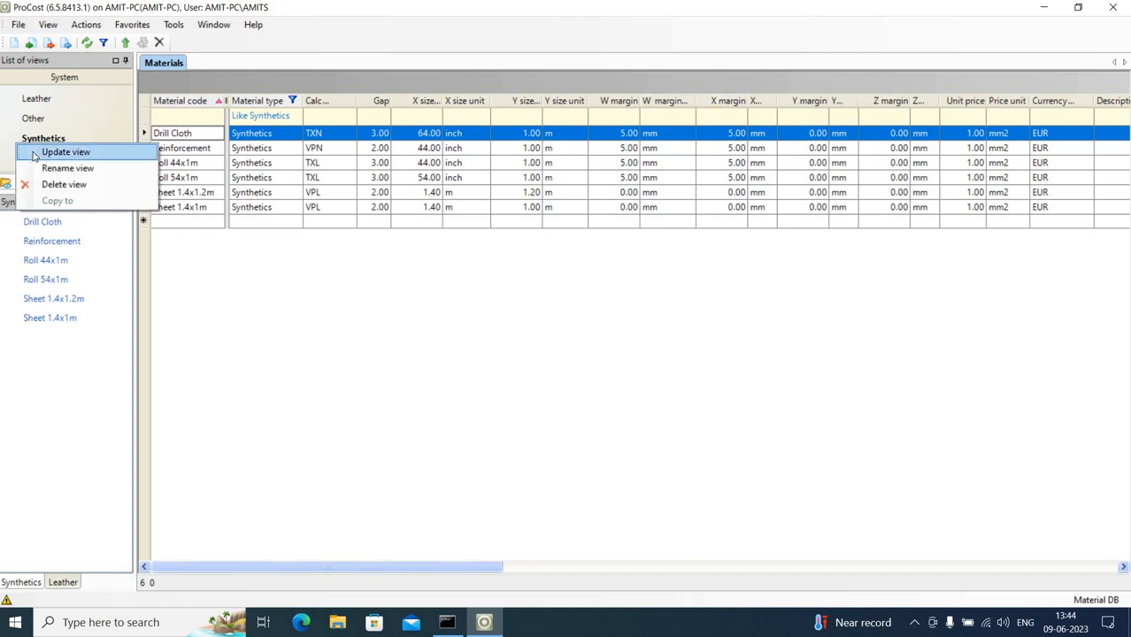
pyautogui.click(30, 152)
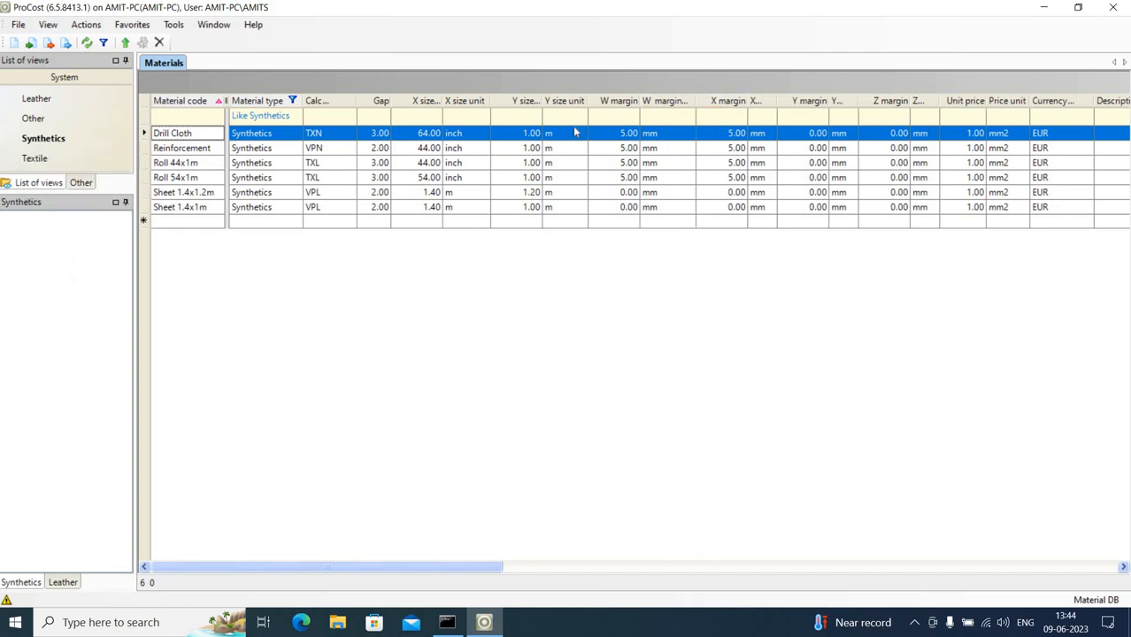
pyautogui.click(10, 98)
pyautogui.click(10, 140)
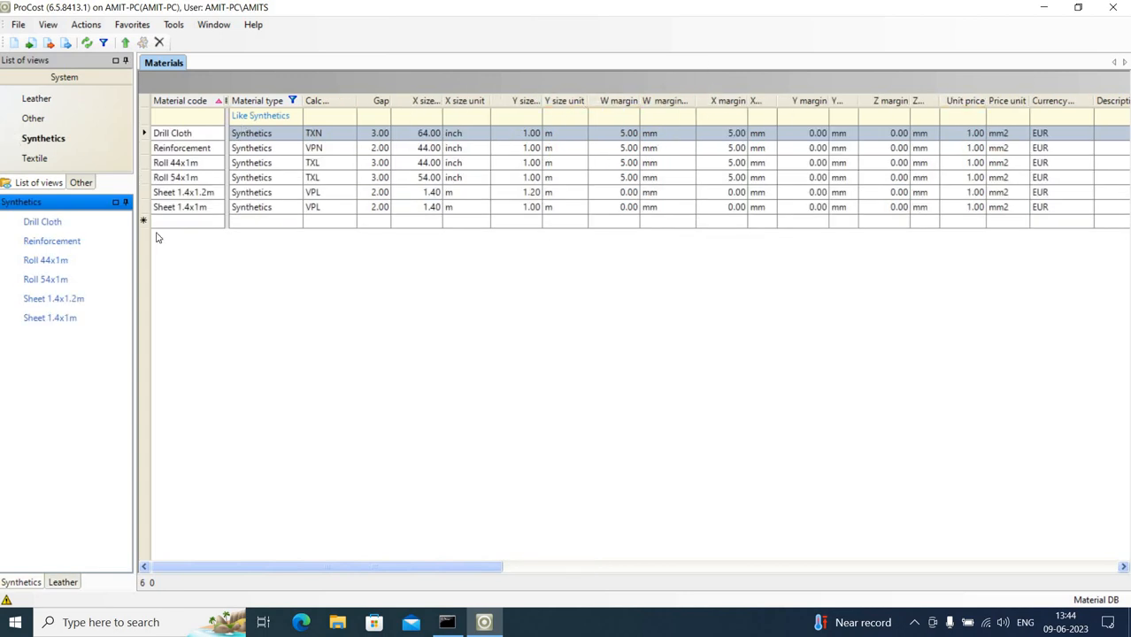
# Switch from the material database to the Styles window.
pyautogui.click(48, 27)
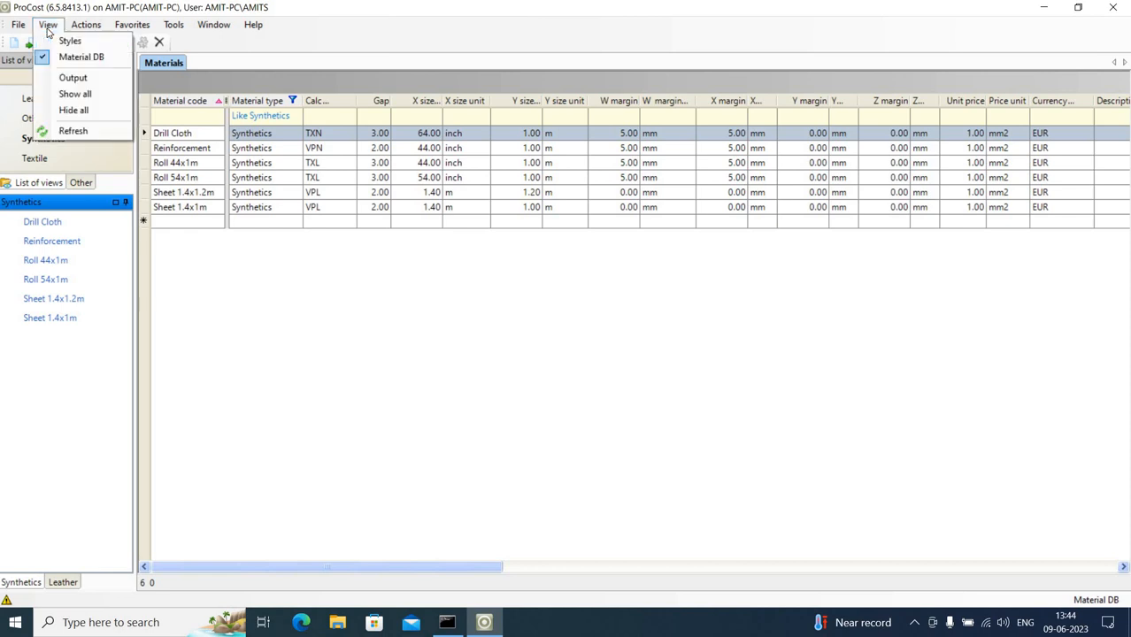
pyautogui.click(69, 41)
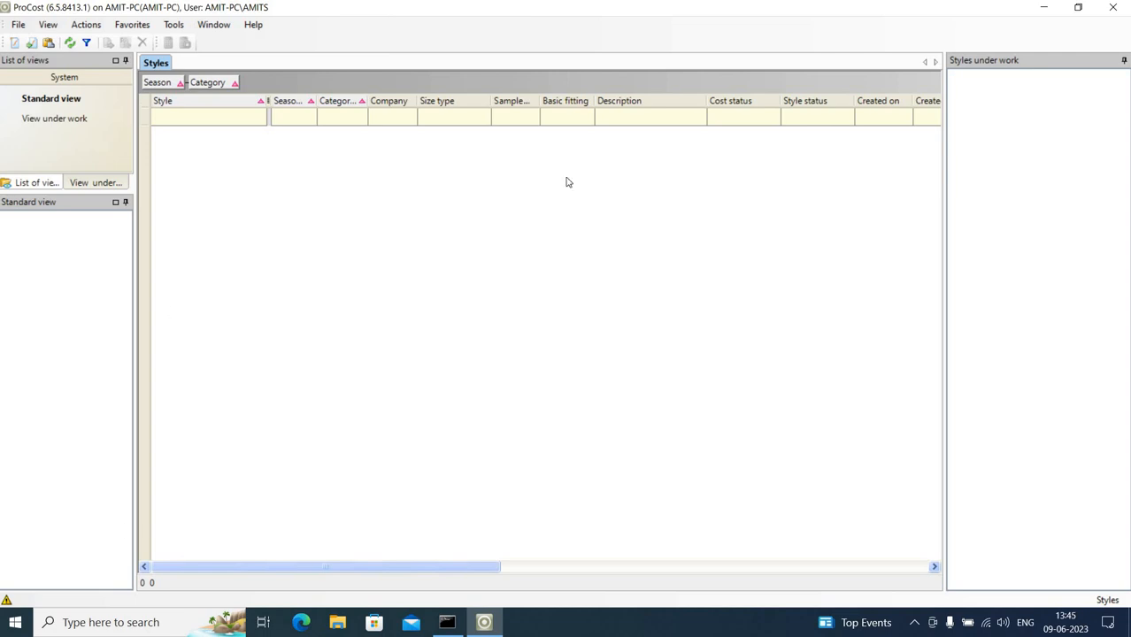
# Float the List of views pane over the Styles window and dock it back in its original place.
pyautogui.click(100, 104)
pyautogui.moveTo(100, 103); pyautogui.dragTo(539, 350)
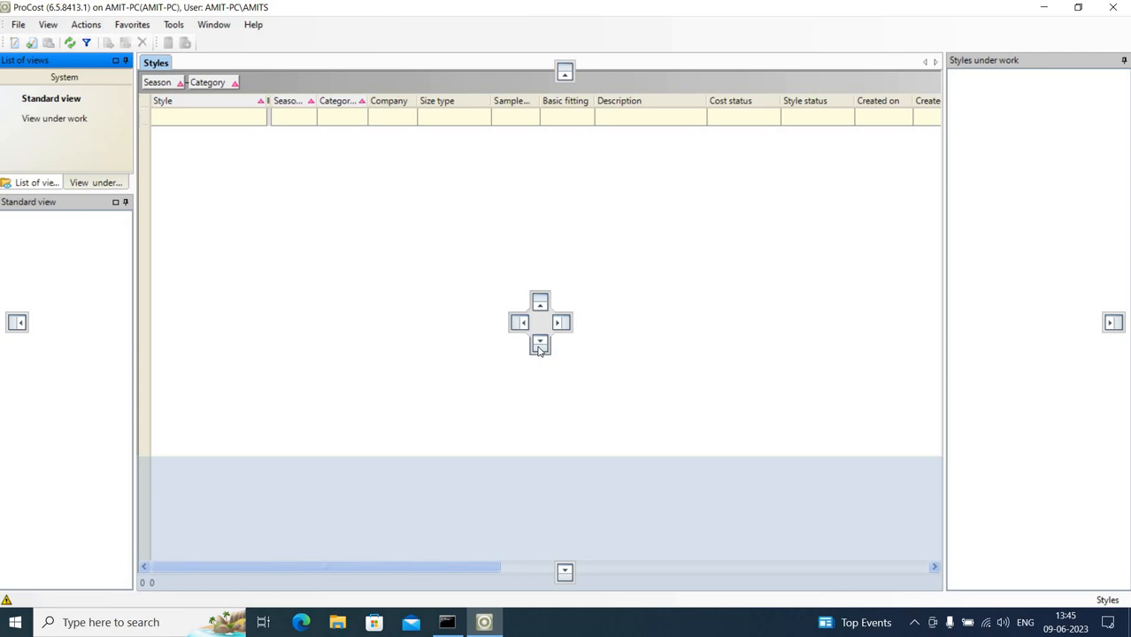
pyautogui.moveTo(539, 349); pyautogui.dragTo(381, 280)
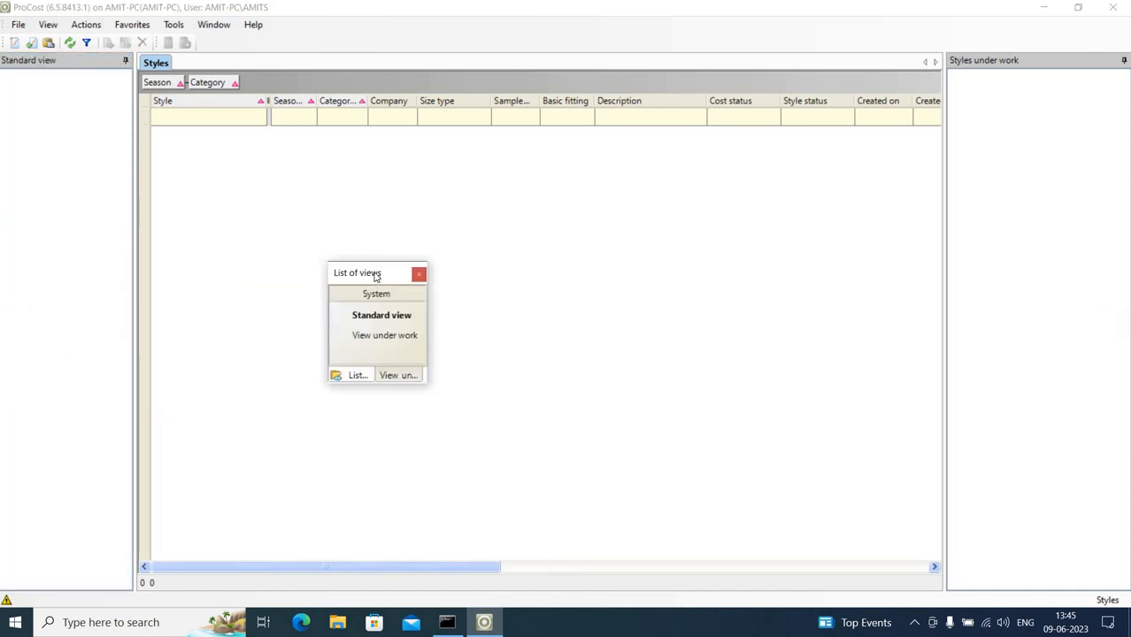
pyautogui.doubleClick(376, 274)
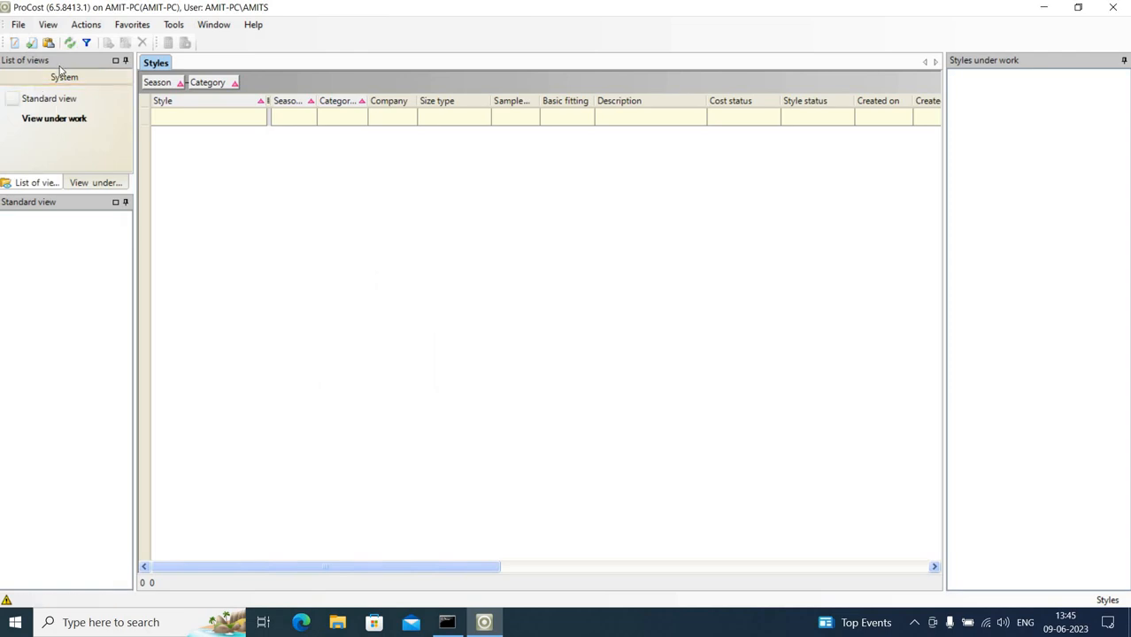
pyautogui.moveTo(47, 62); pyautogui.dragTo(473, 283)
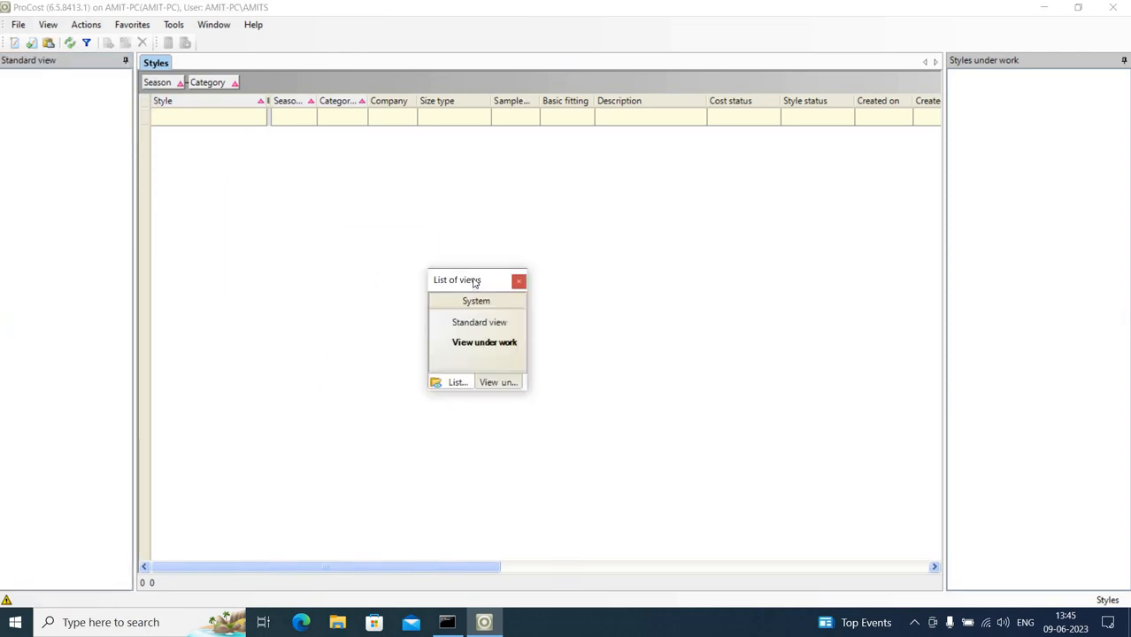
pyautogui.doubleClick(461, 283)
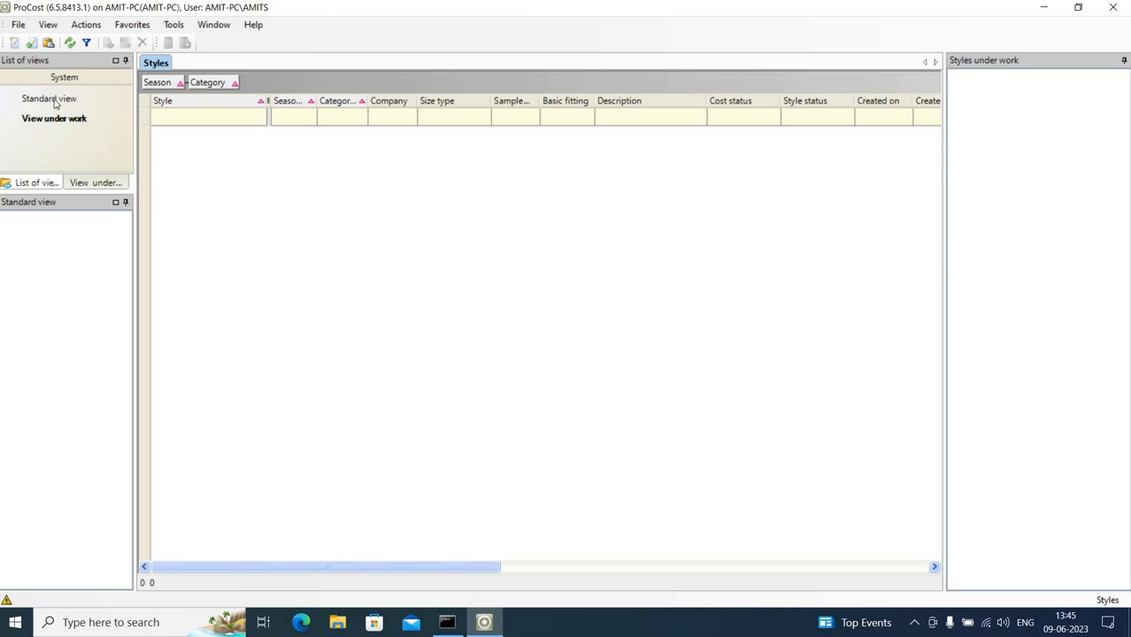
# Look at the View under work pane and return to the List of views.
pyautogui.click(14, 107)
pyautogui.click(16, 121)
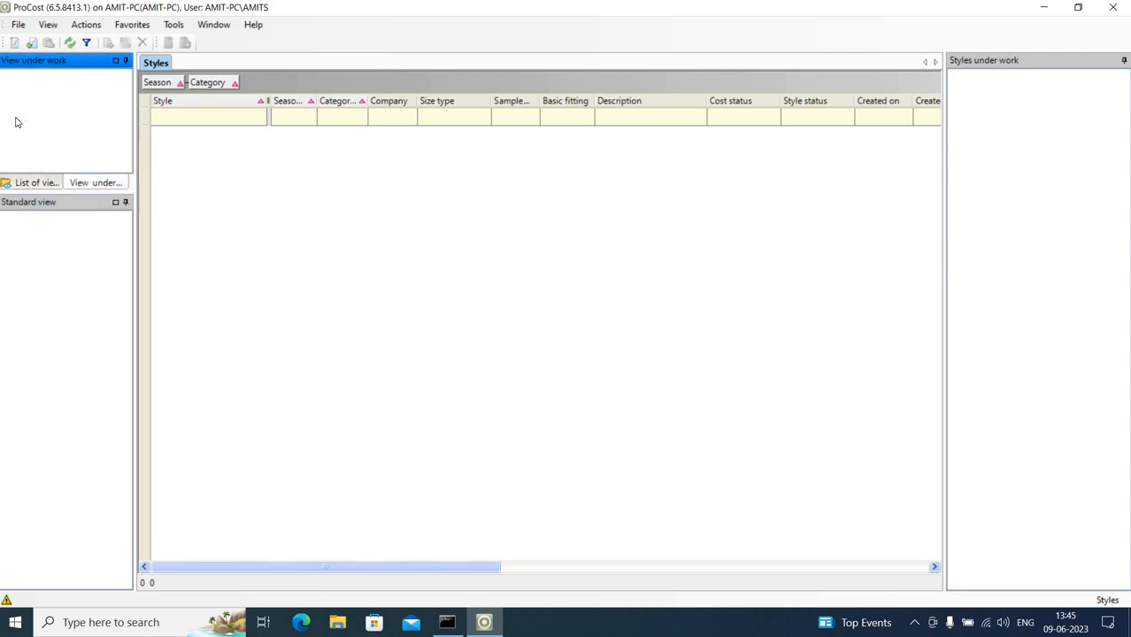
pyautogui.click(29, 183)
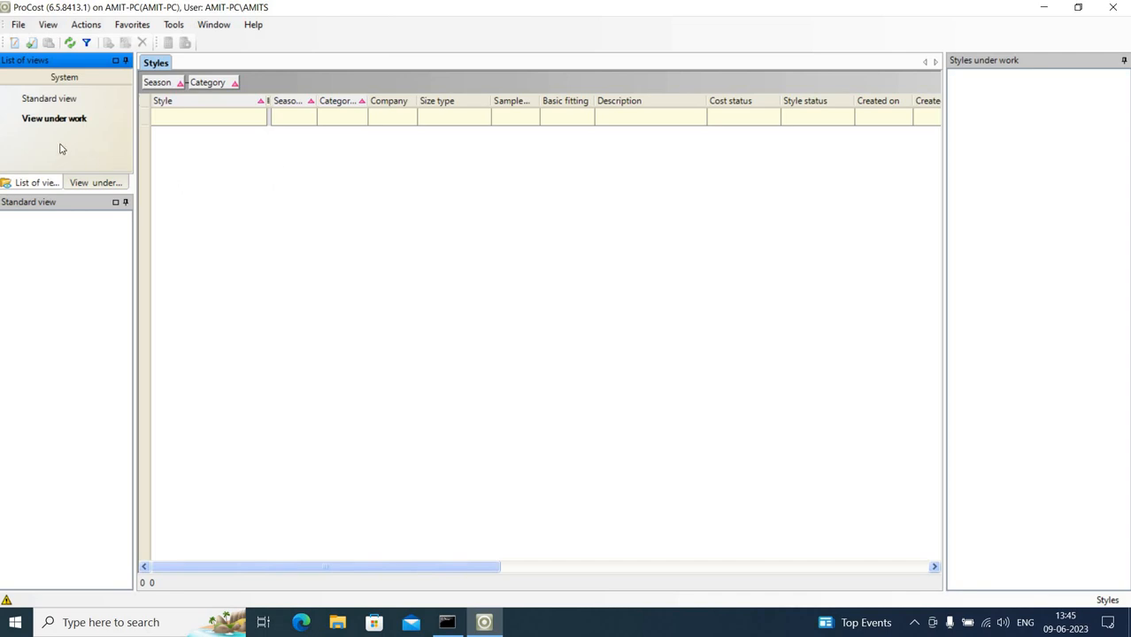
pyautogui.rightClick(53, 79)
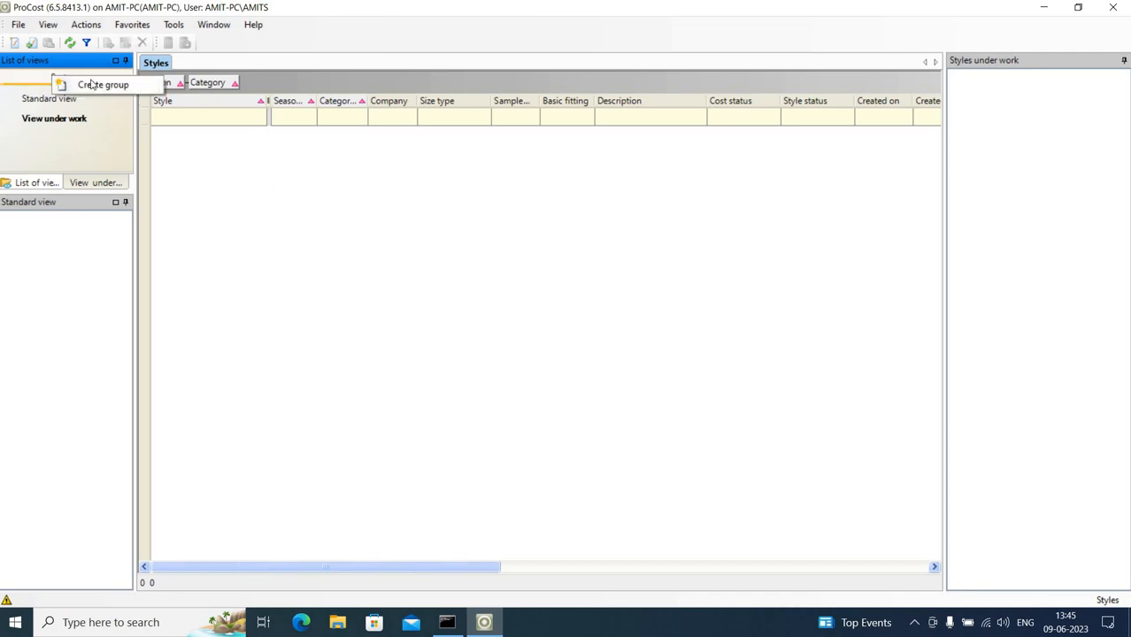
pyautogui.click(413, 217)
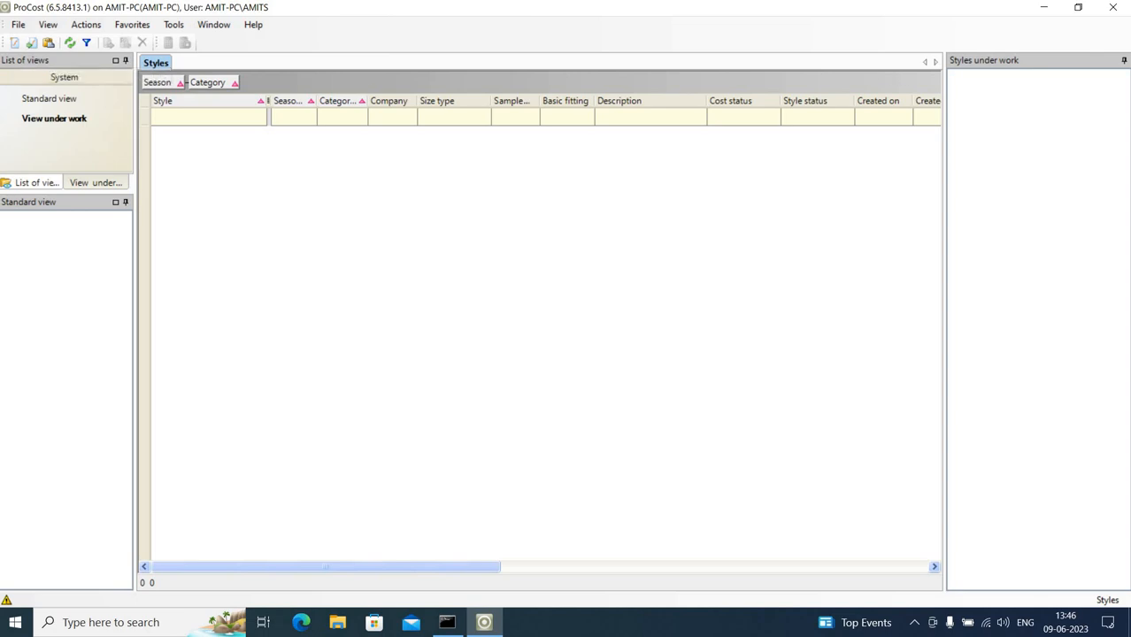
pyautogui.click(79, 26)
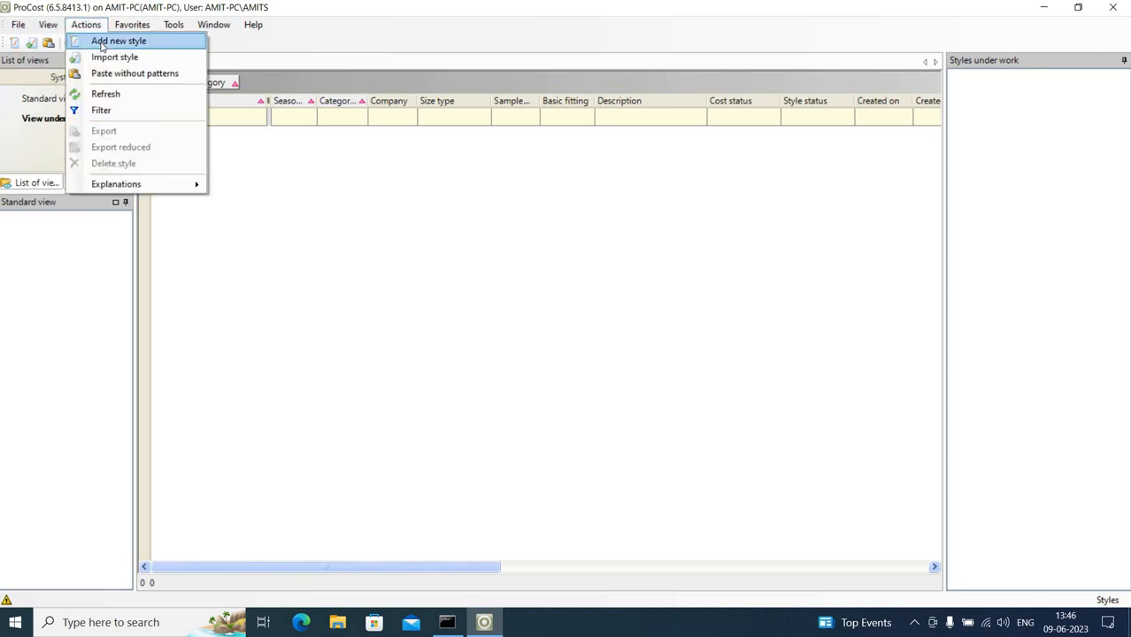
pyautogui.click(311, 205)
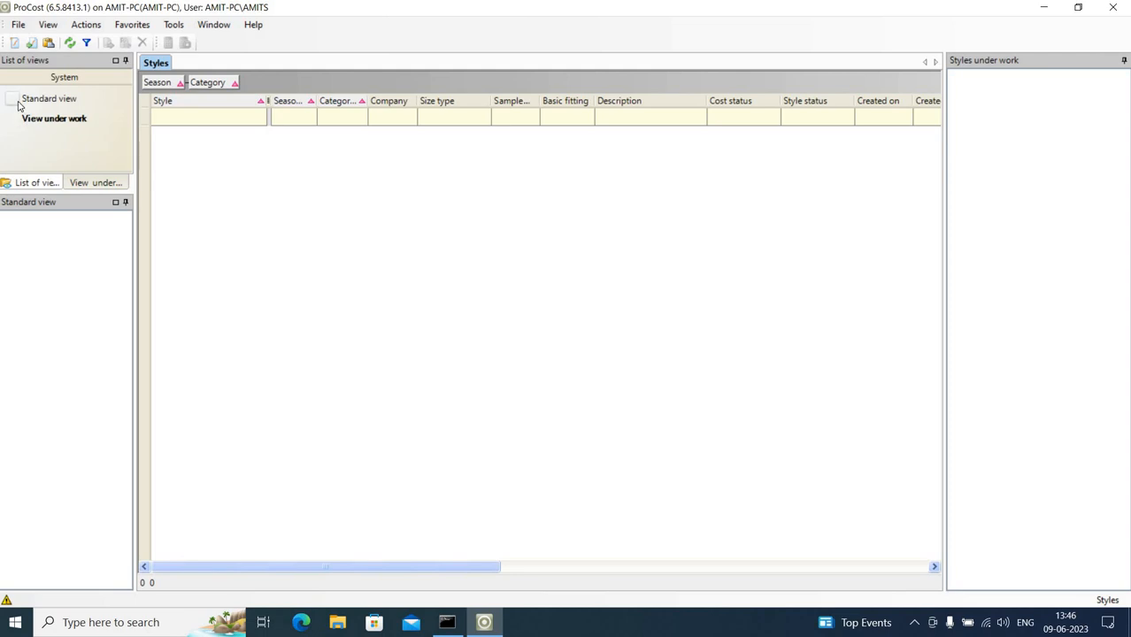
# Add a new style and name it Derby.
pyautogui.click(13, 43)
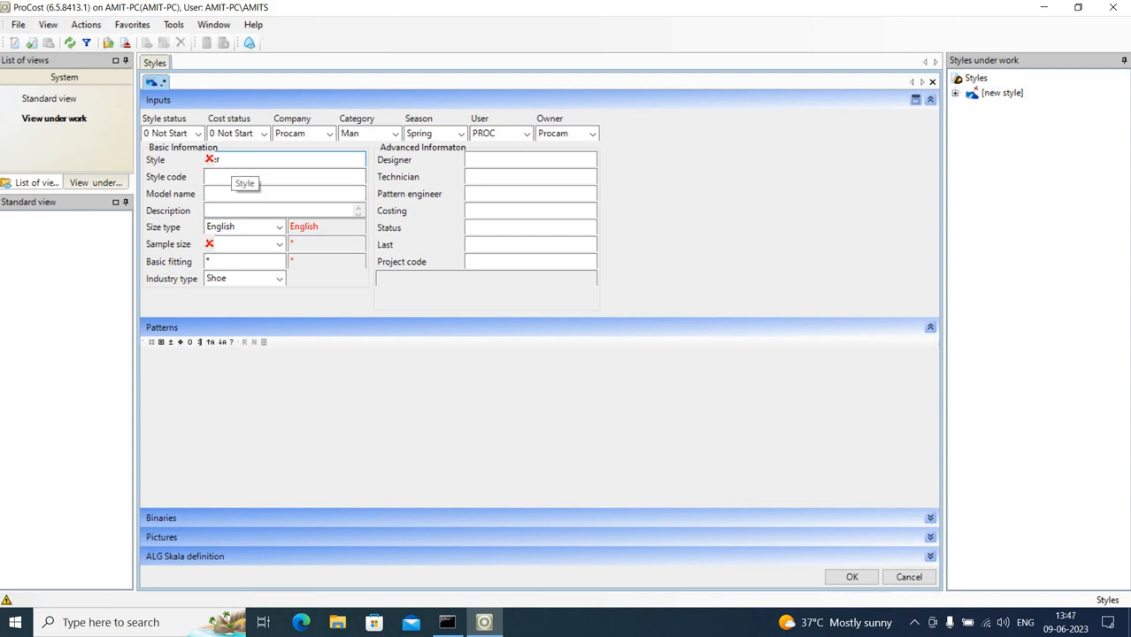
pyautogui.write('Derby')
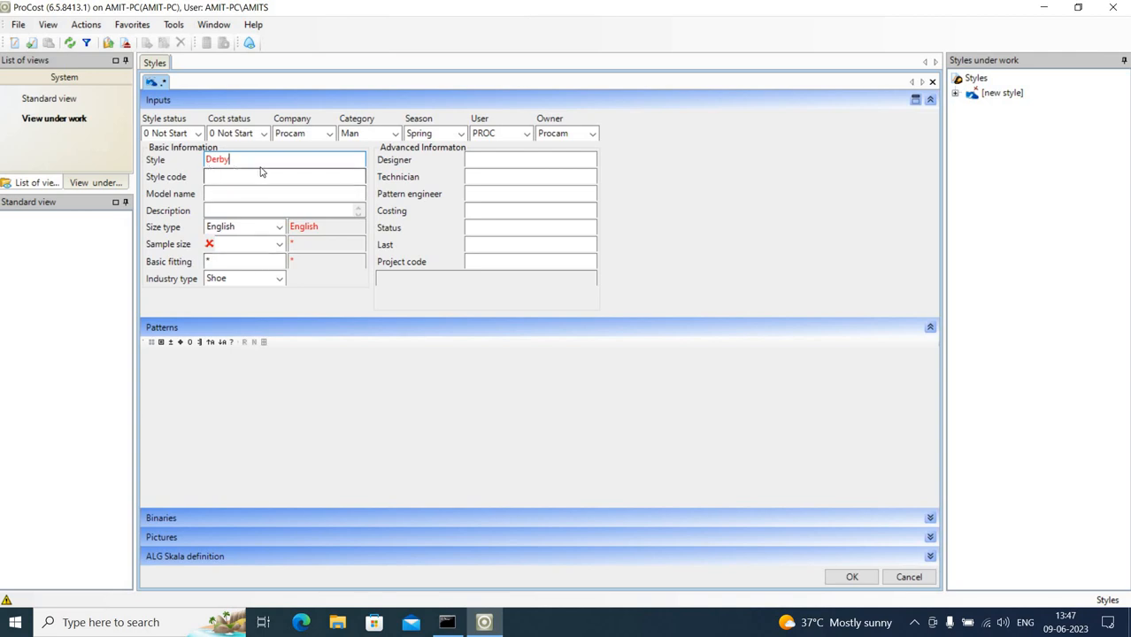
# Review the available choices for the new style's style status, cost status, company, category and season without changing them.
pyautogui.click(199, 133)
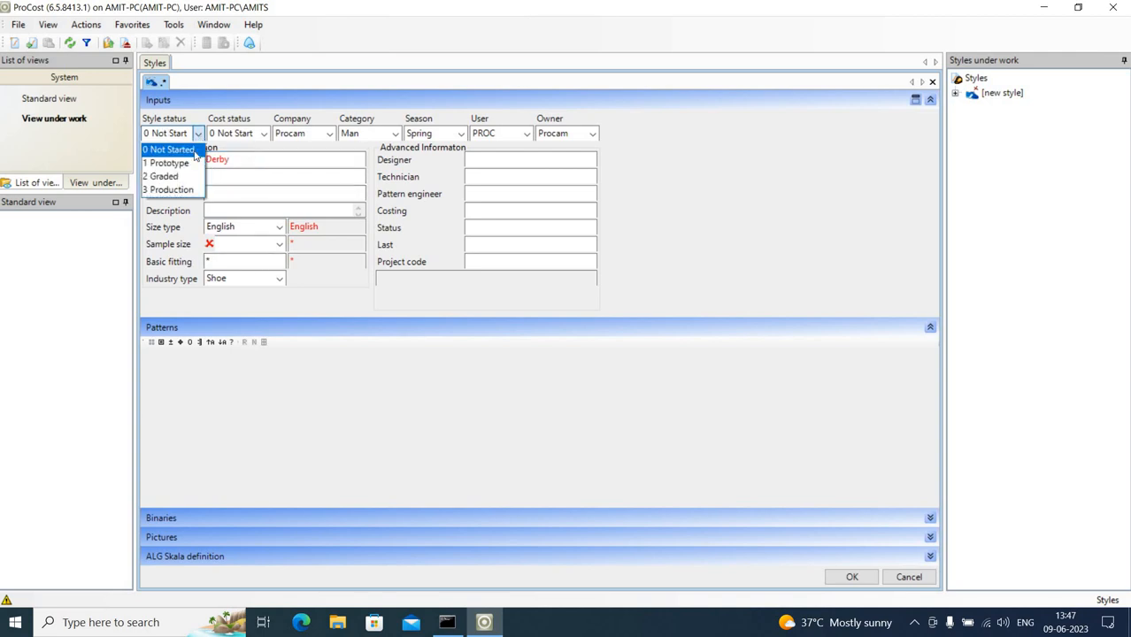
pyautogui.click(263, 134)
pyautogui.click(263, 135)
pyautogui.click(262, 135)
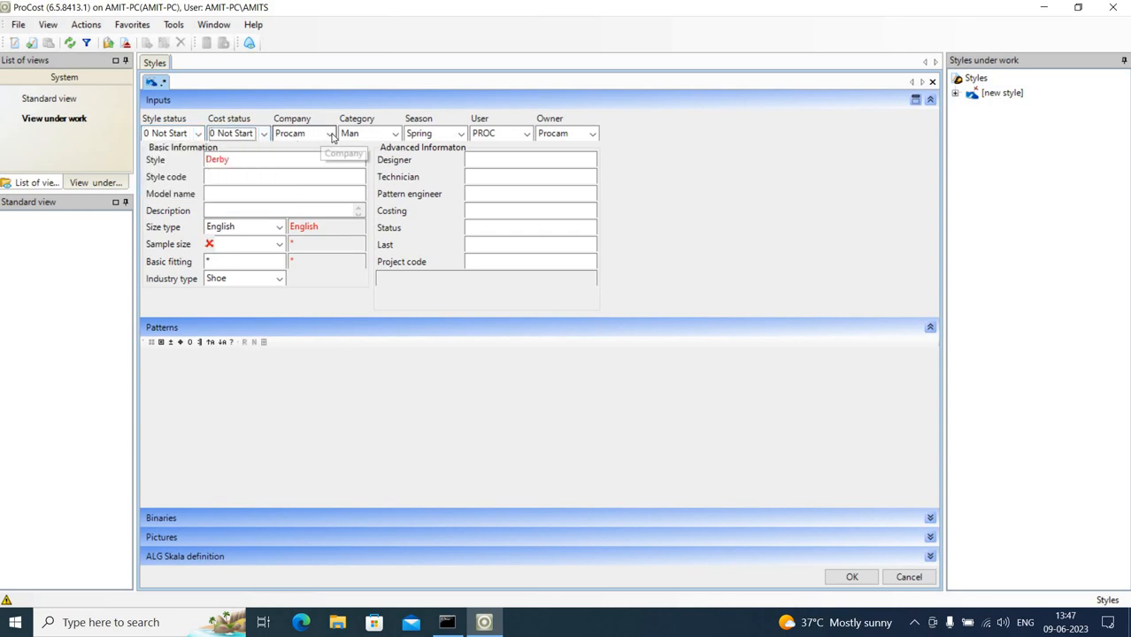
pyautogui.click(329, 134)
pyautogui.click(330, 133)
pyautogui.click(395, 134)
pyautogui.click(394, 133)
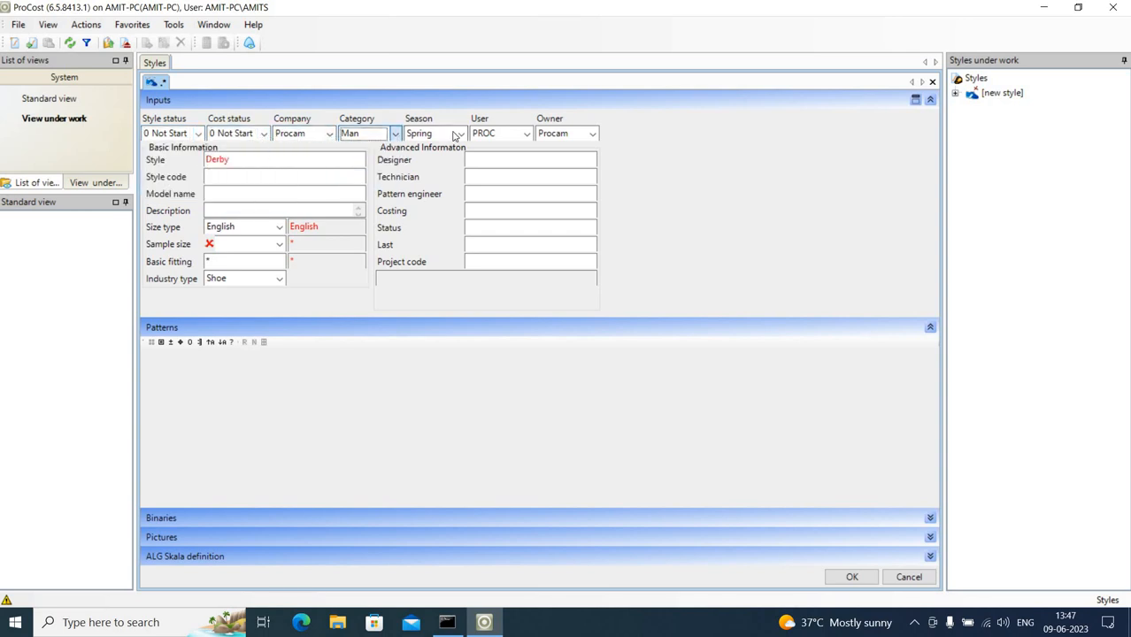
pyautogui.click(461, 134)
pyautogui.click(461, 135)
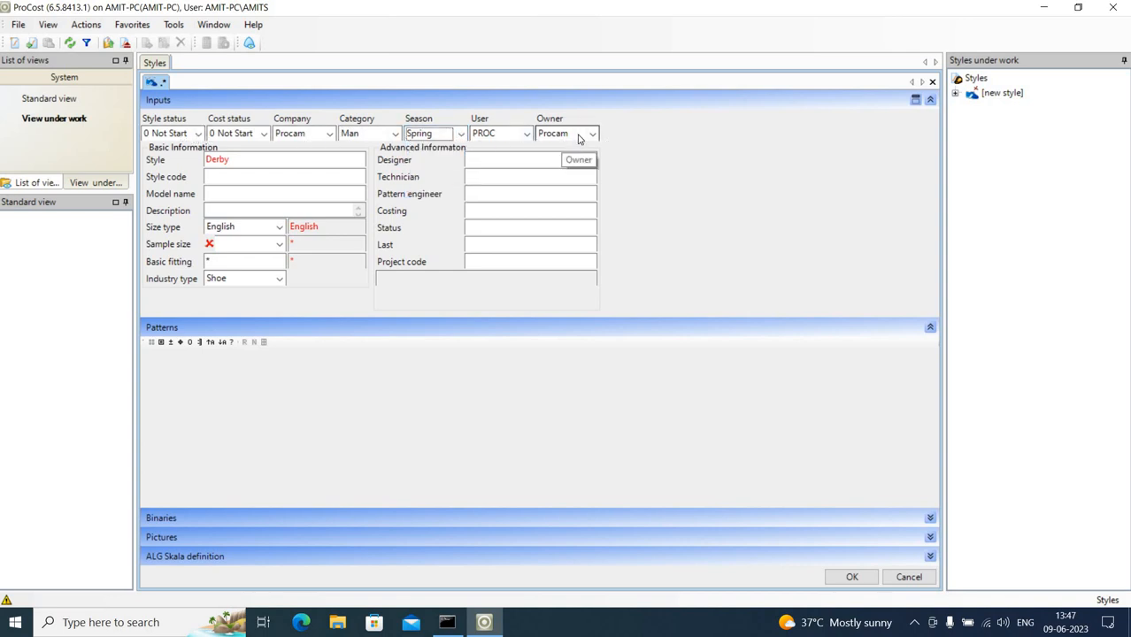
pyautogui.click(330, 135)
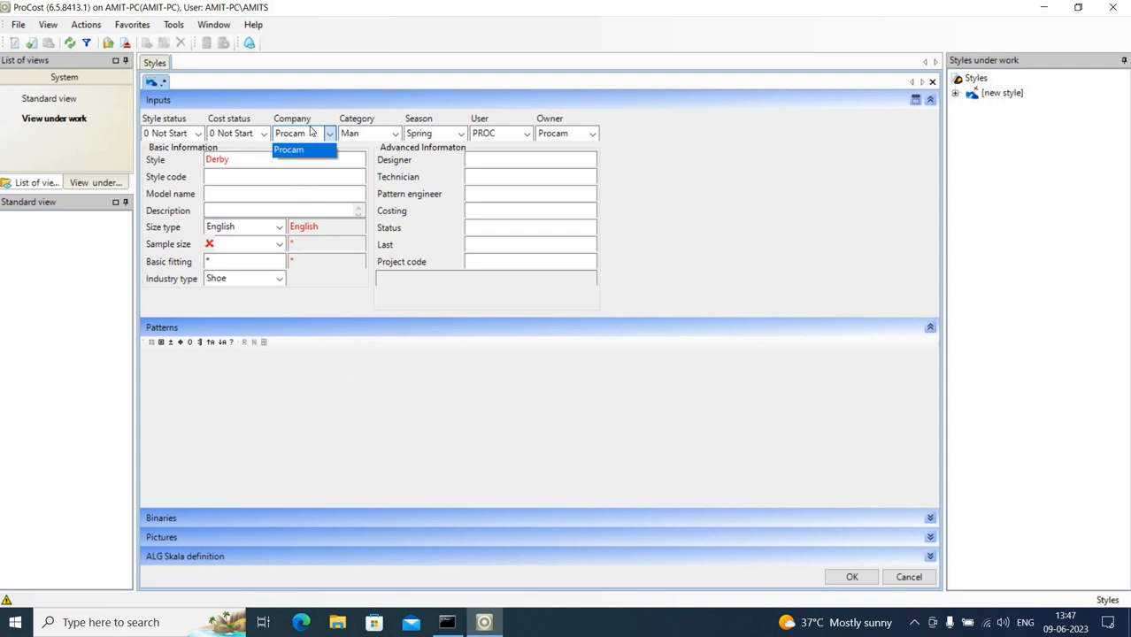
pyautogui.click(656, 211)
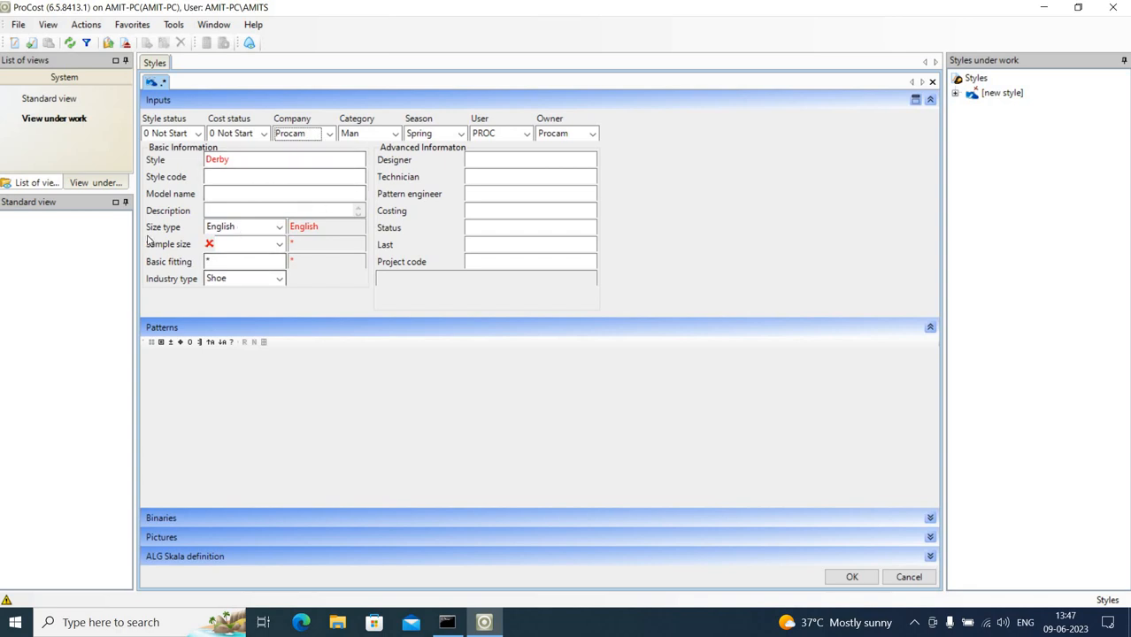
# Set the Derby style's sample size to 8.5.
pyautogui.click(279, 245)
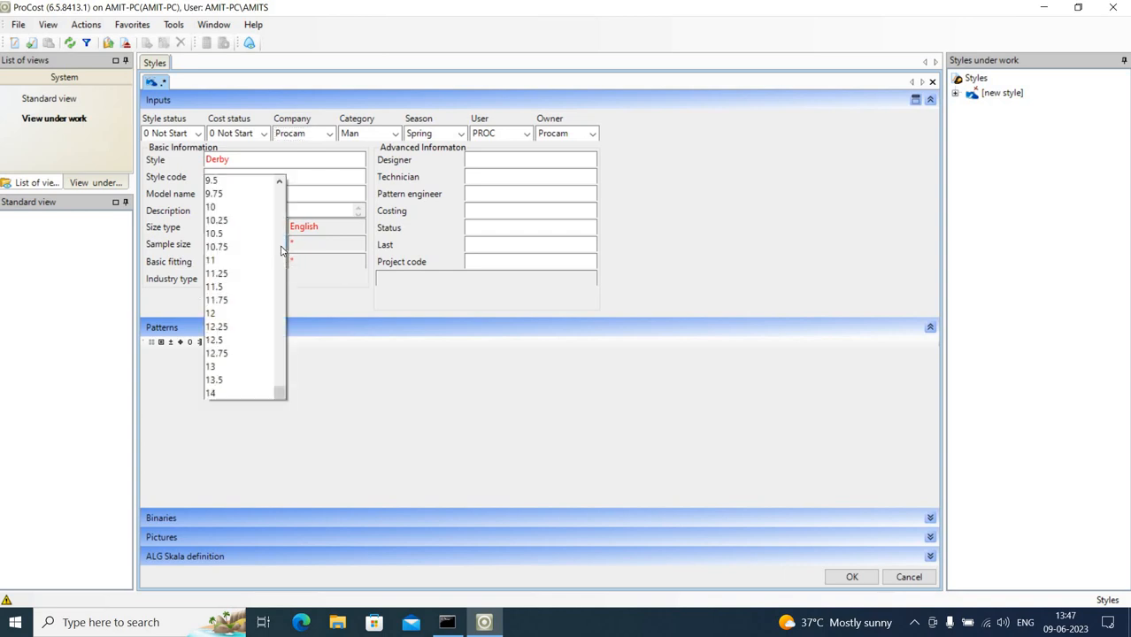
pyautogui.moveTo(282, 247); pyautogui.dragTo(281, 193)
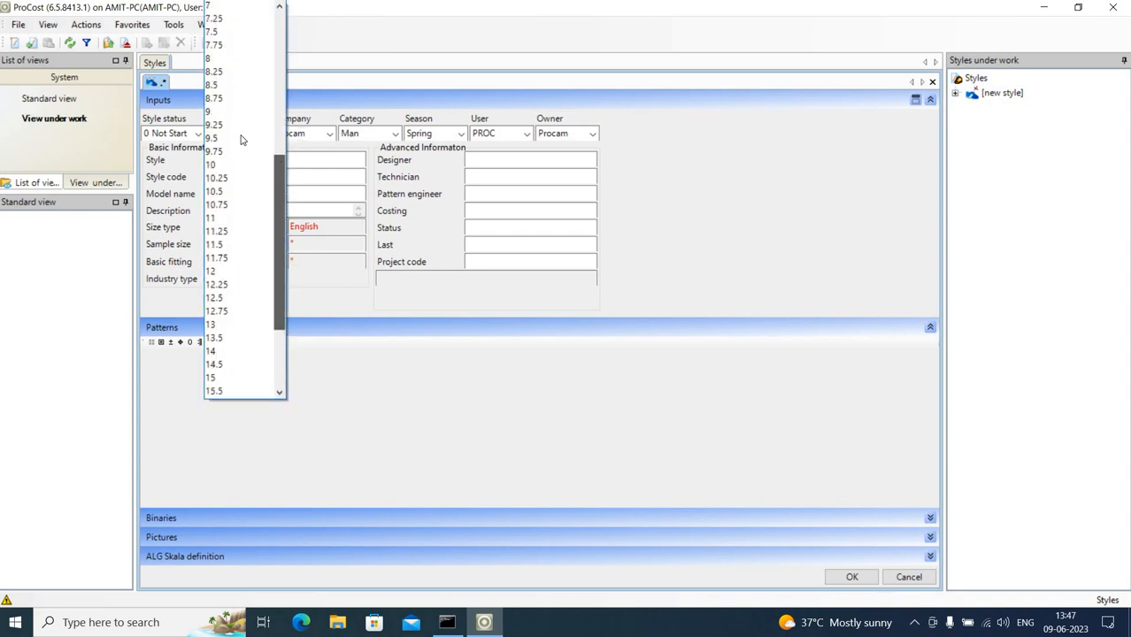
pyautogui.click(228, 85)
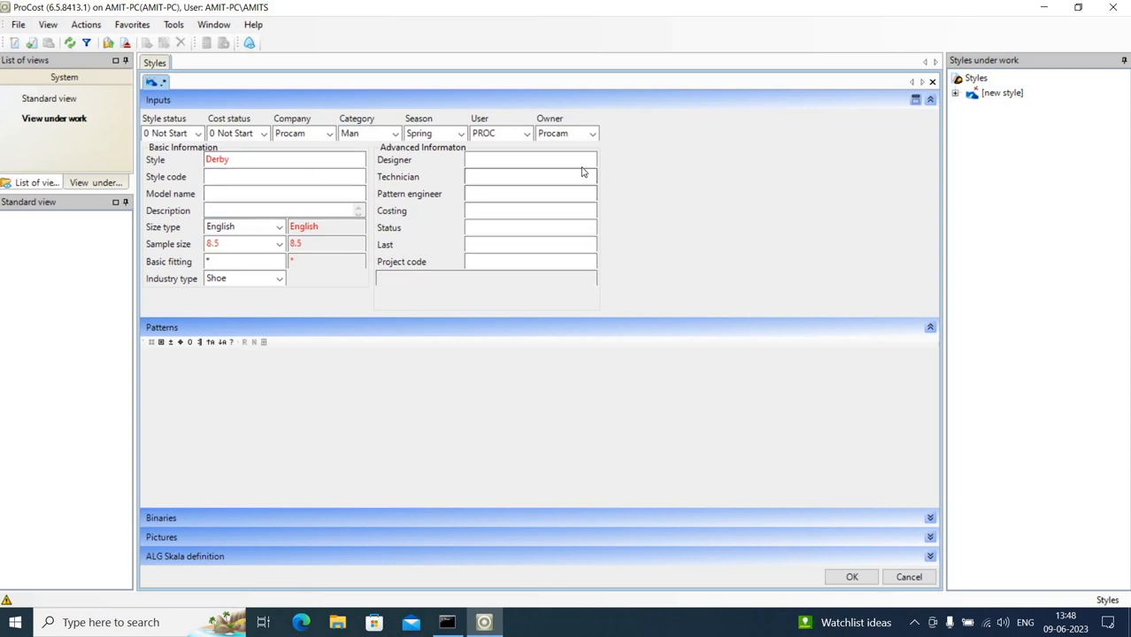
# Collapse the style's Inputs section to enlarge the Patterns area and expand it again.
pyautogui.click(931, 102)
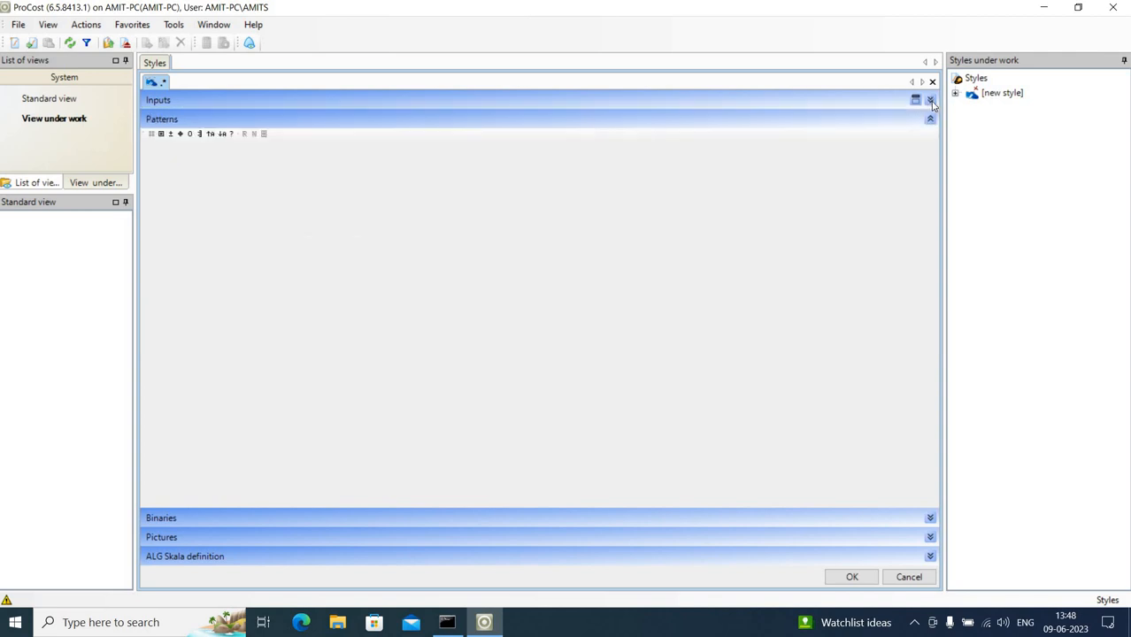
pyautogui.click(930, 102)
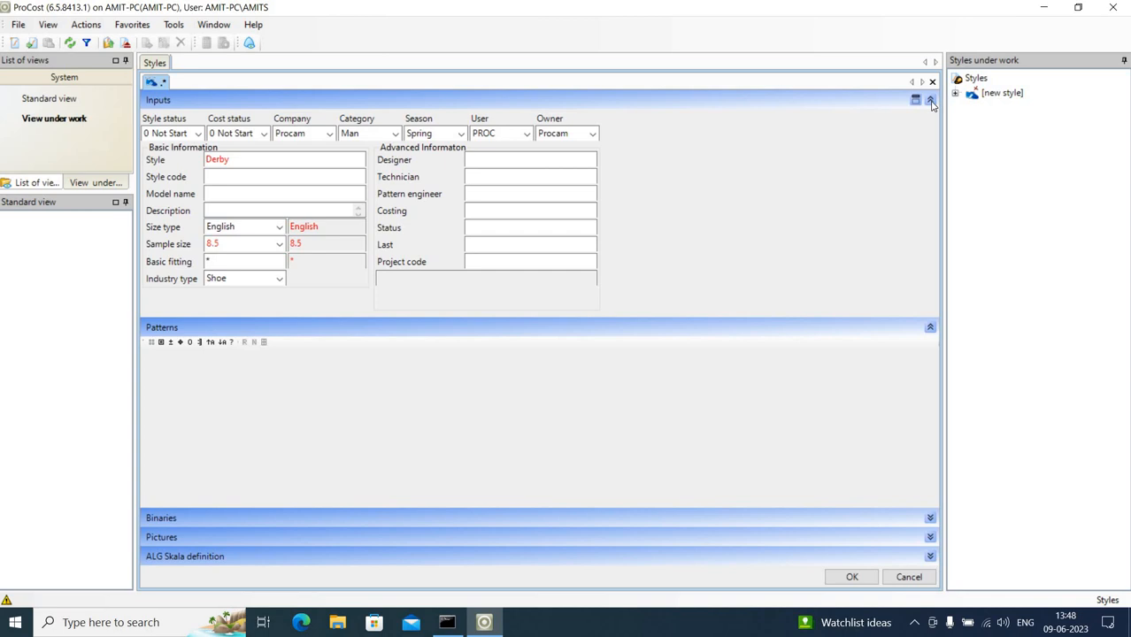
pyautogui.click(930, 101)
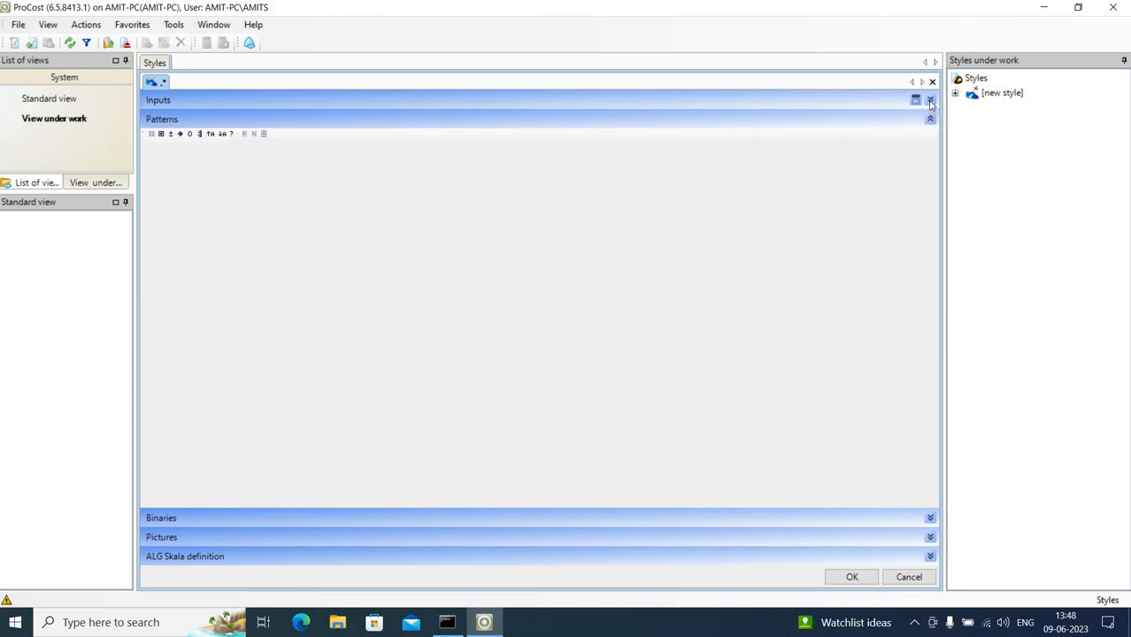
pyautogui.click(930, 102)
pyautogui.click(930, 102)
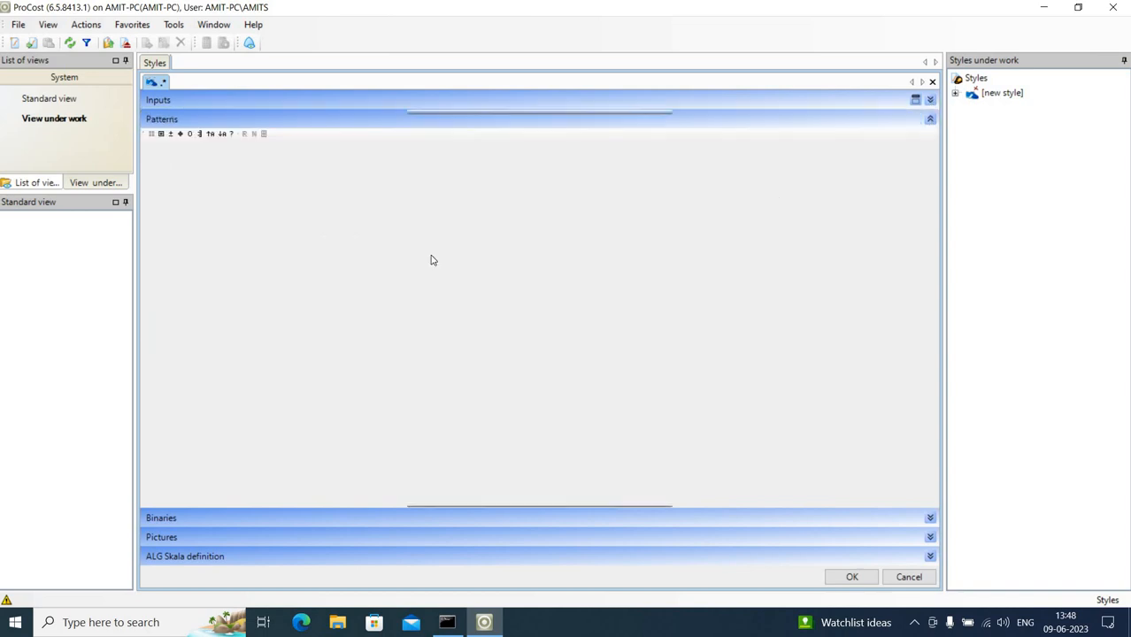
pyautogui.click(930, 102)
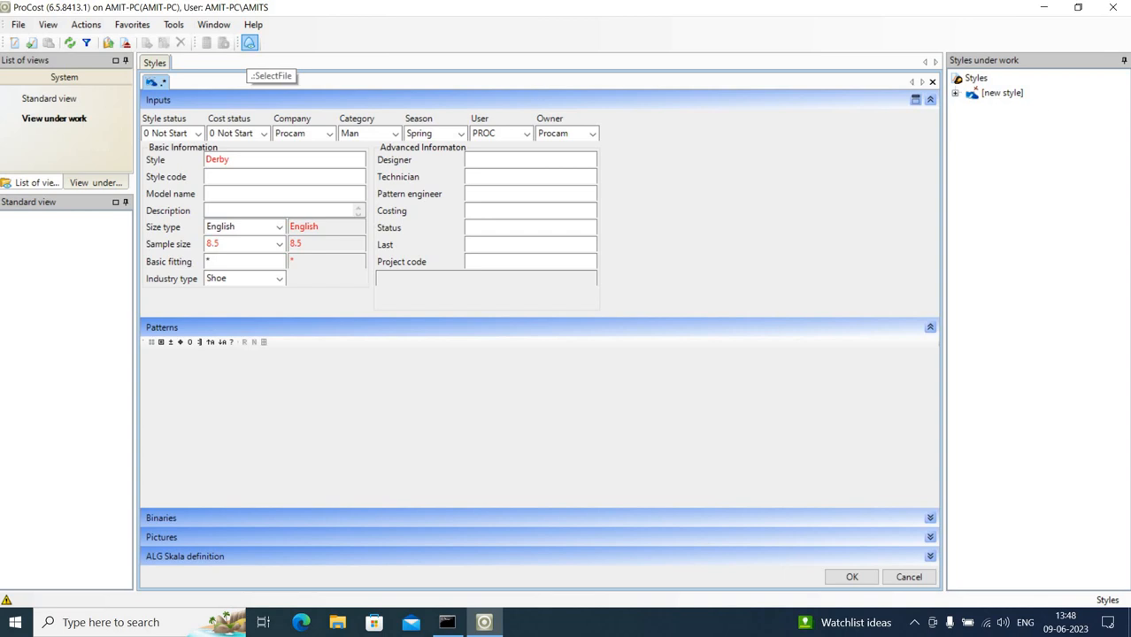
pyautogui.rightClick(1002, 94)
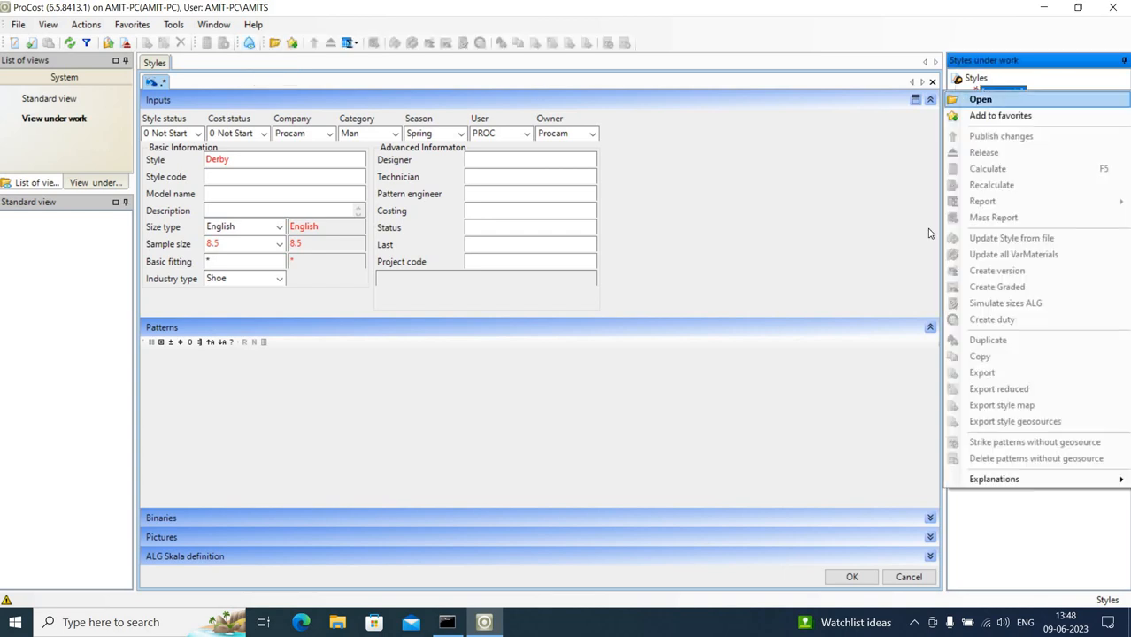
pyautogui.click(896, 215)
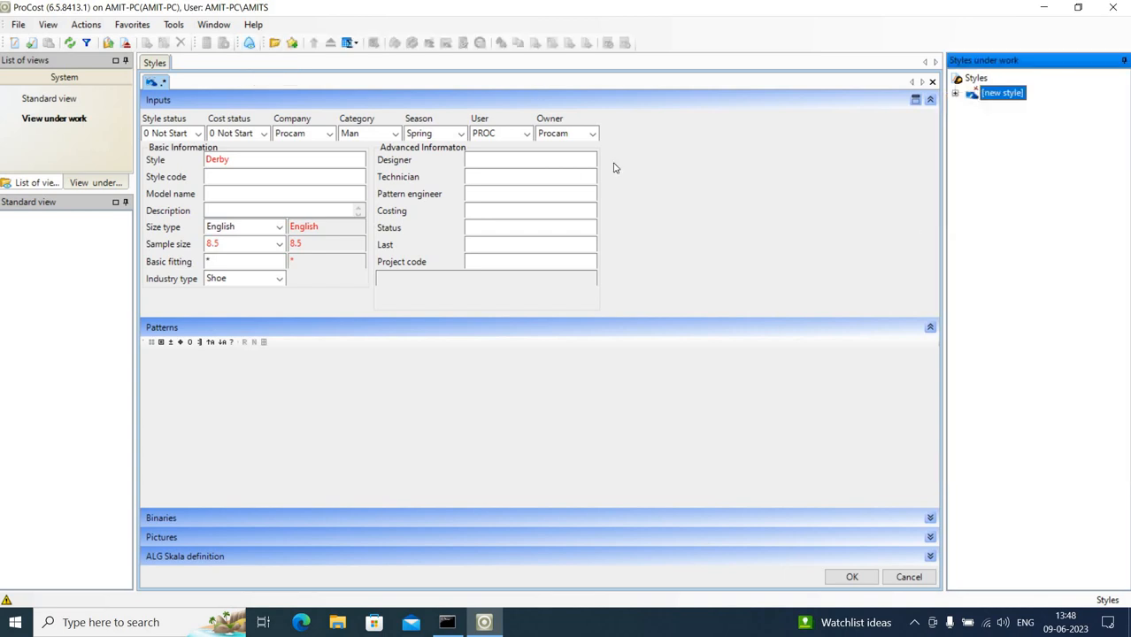
pyautogui.click(131, 24)
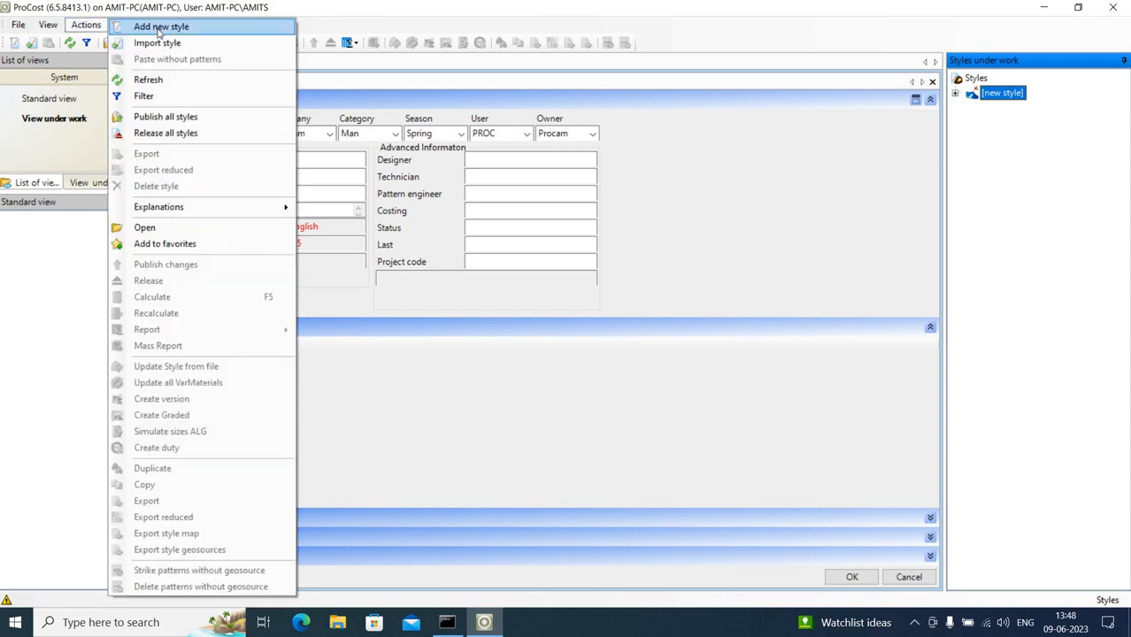
pyautogui.click(359, 88)
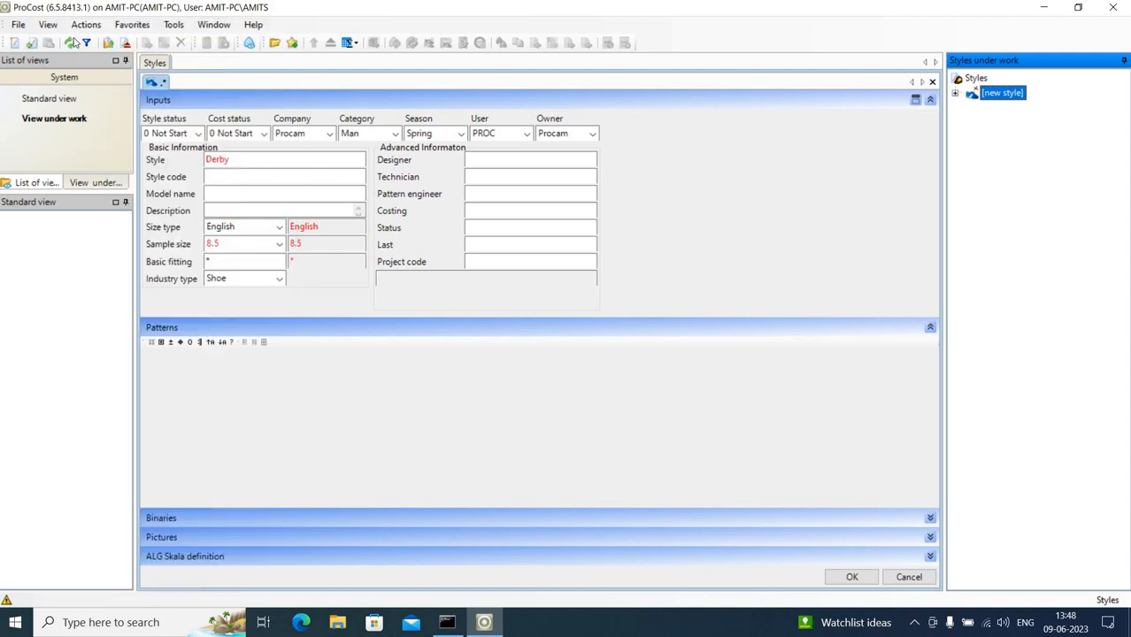
# Load the Derby SVG file from the Program Files (x86)\PROCAM\ProCost6\Samples folder into the new style.
pyautogui.click(251, 45)
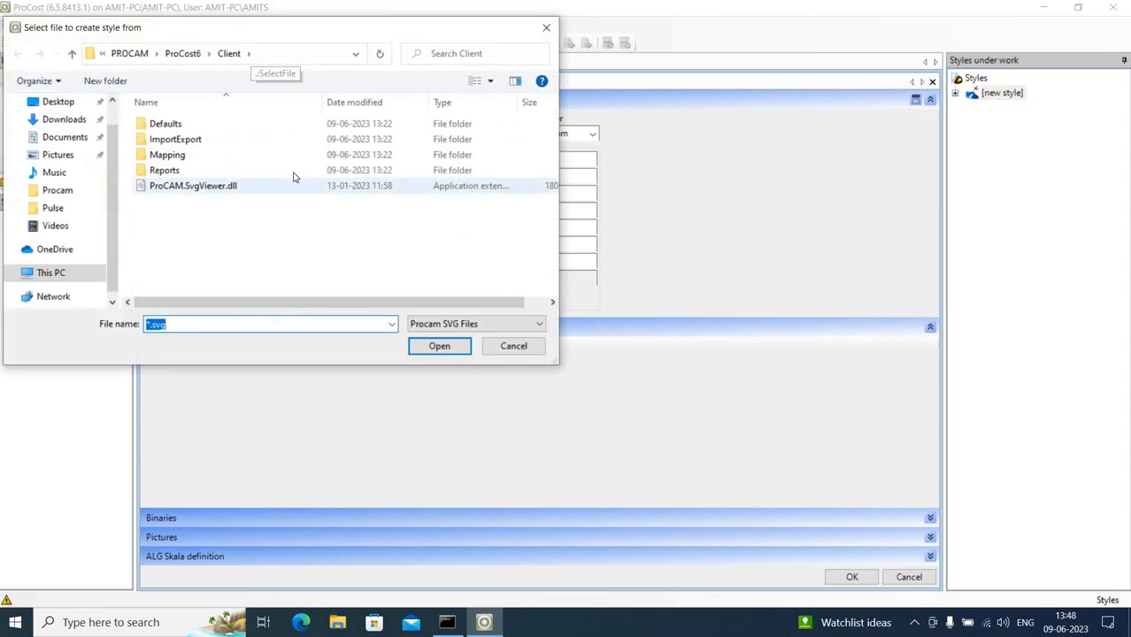
pyautogui.click(46, 275)
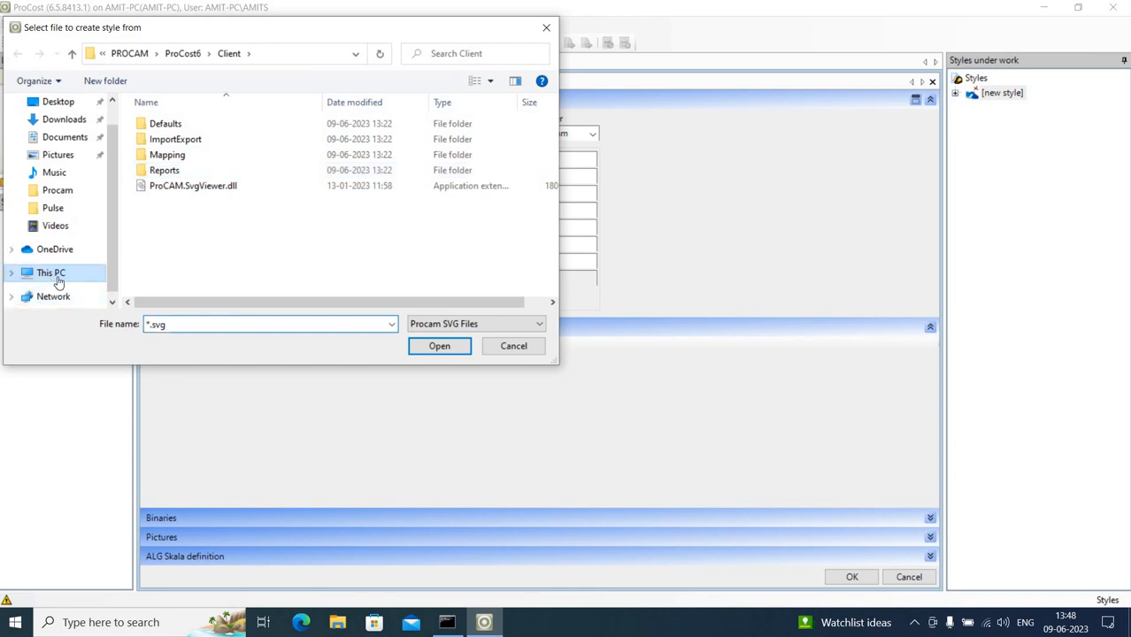
pyautogui.scroll(-2, 190, 265)
pyautogui.doubleClick(190, 297)
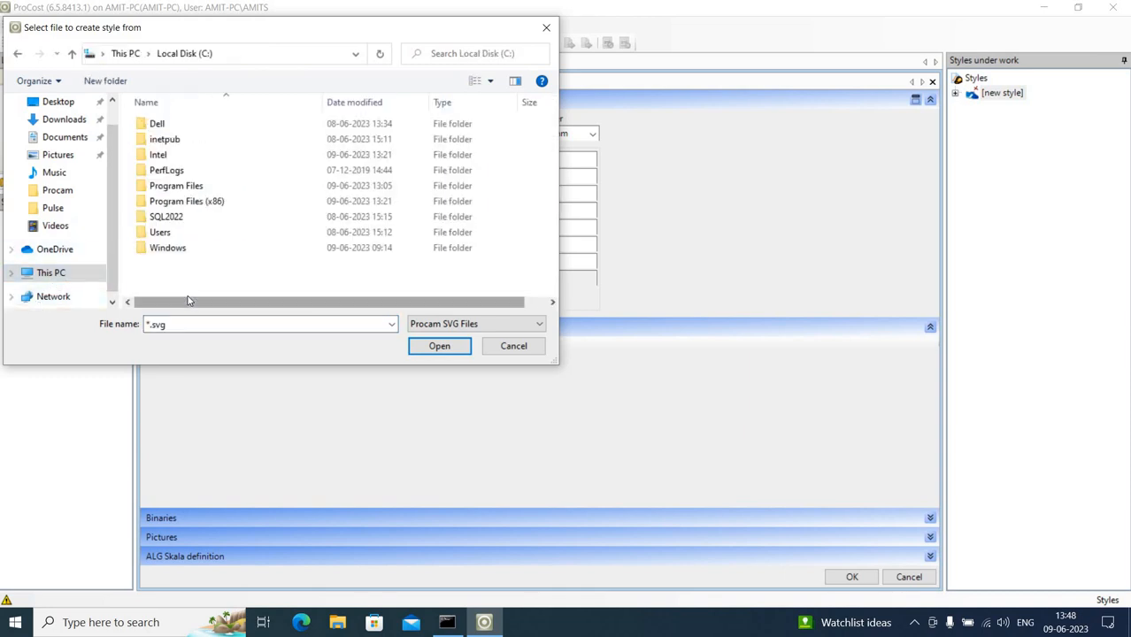
pyautogui.doubleClick(193, 203)
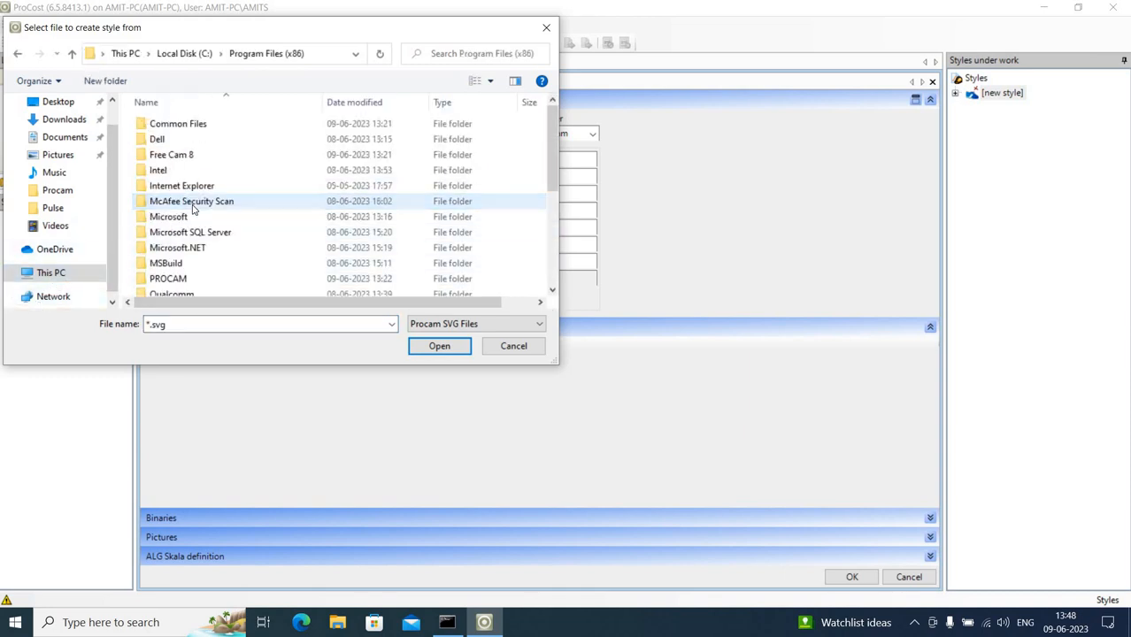
pyautogui.scroll(-1, 193, 207)
pyautogui.doubleClick(190, 242)
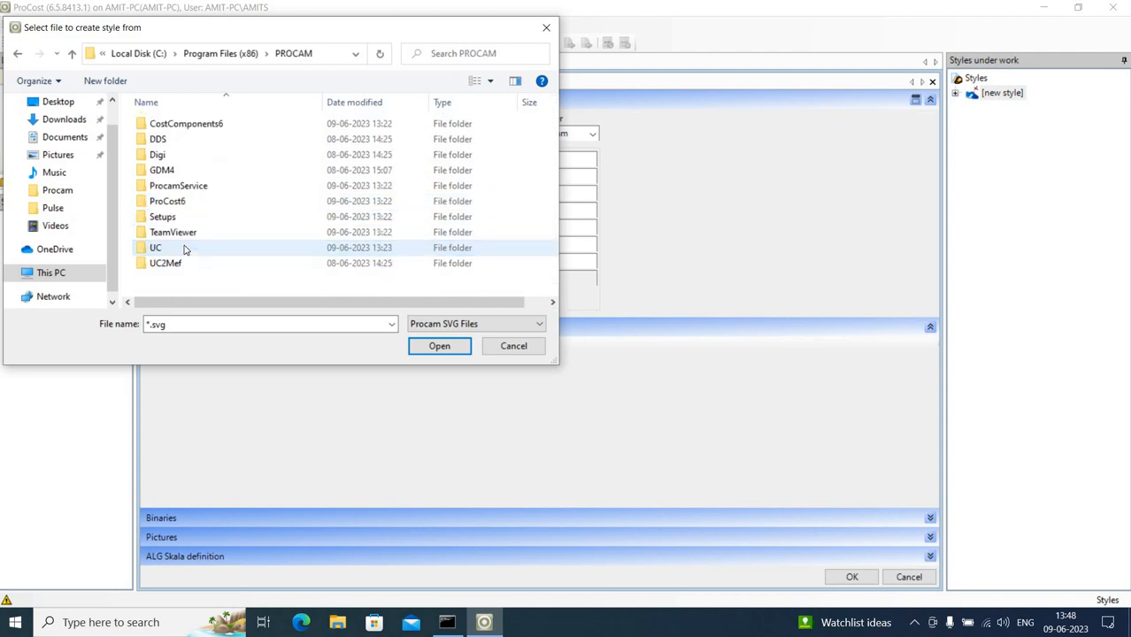
pyautogui.doubleClick(177, 202)
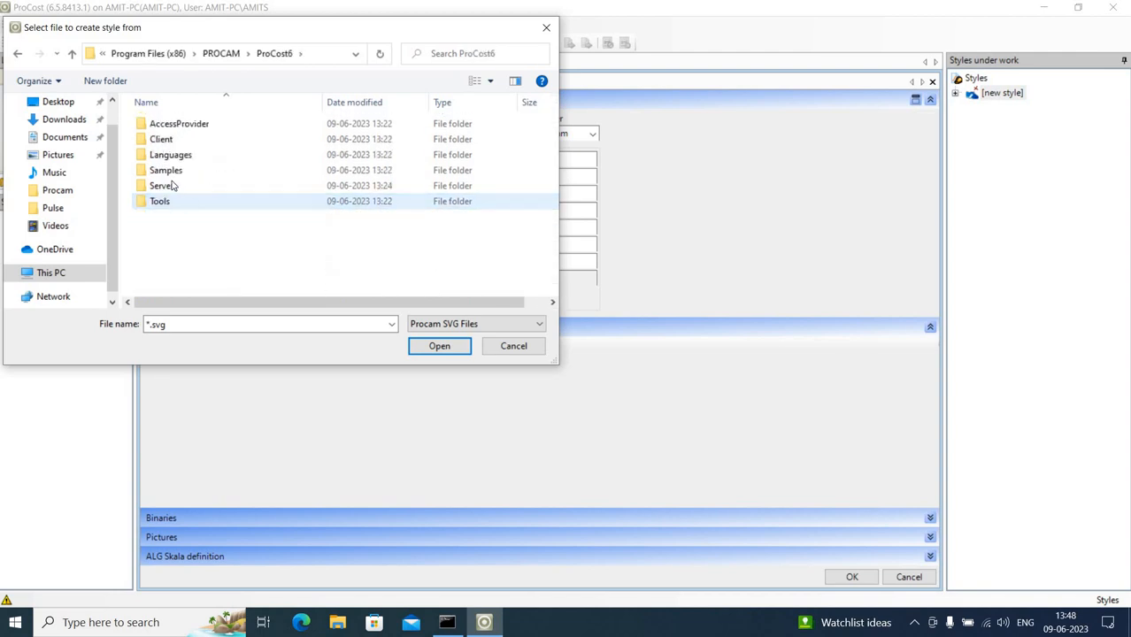
pyautogui.doubleClick(166, 170)
pyautogui.doubleClick(167, 157)
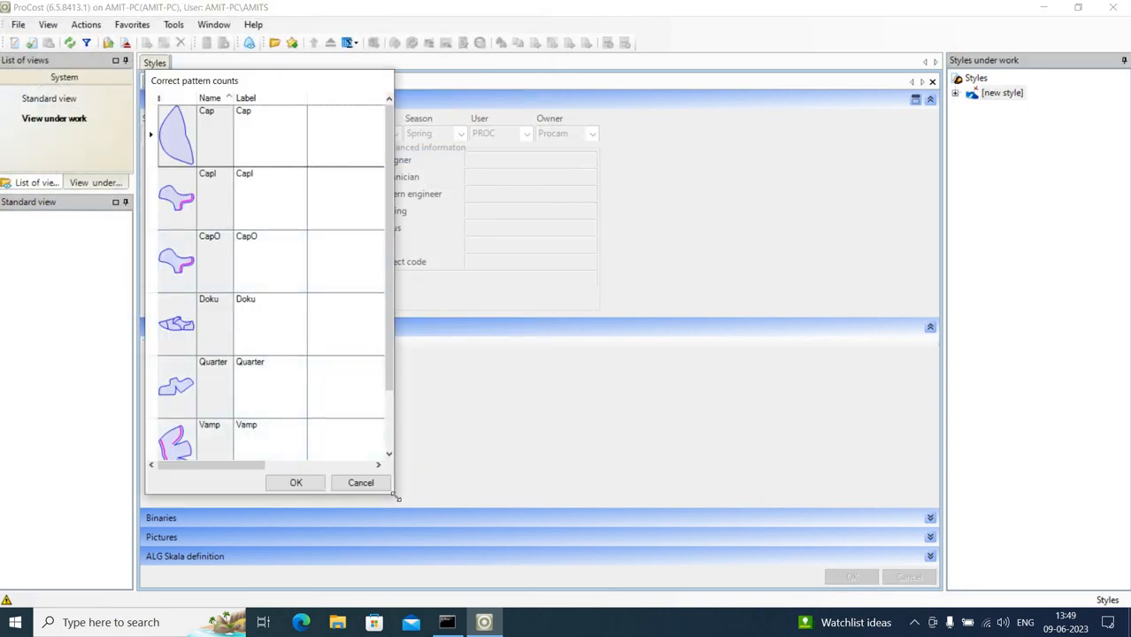
# Enlarge the pattern counts dialog and relabel the Cap pattern as Toe-Cap and CapI as Inside Qtr.
pyautogui.moveTo(396, 498); pyautogui.dragTo(650, 555)
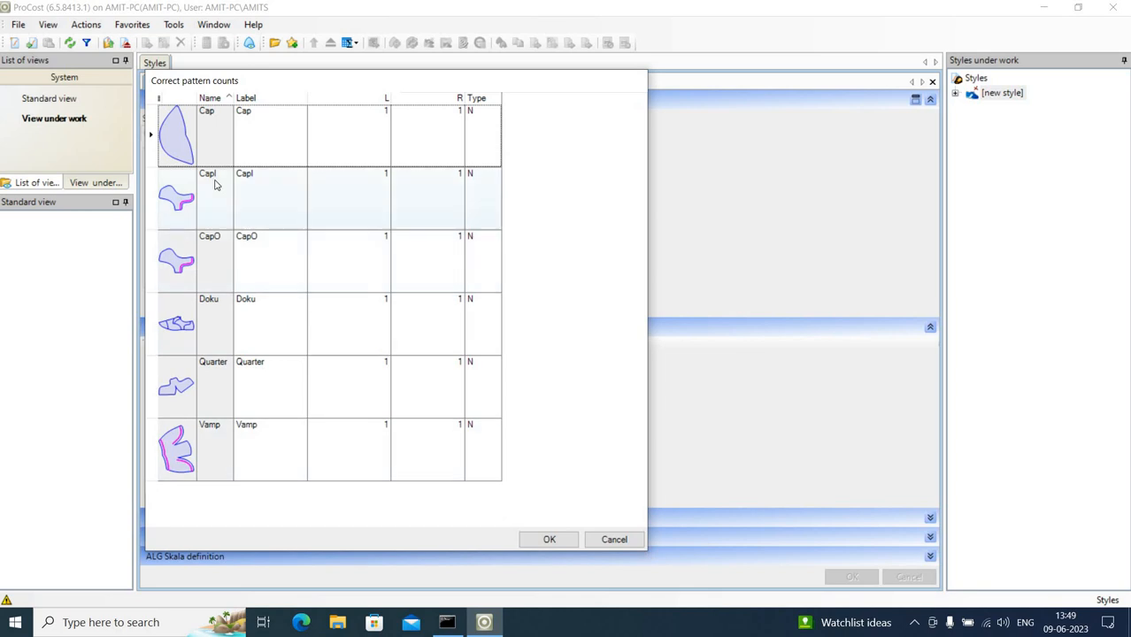
pyautogui.moveTo(318, 84); pyautogui.dragTo(320, 61)
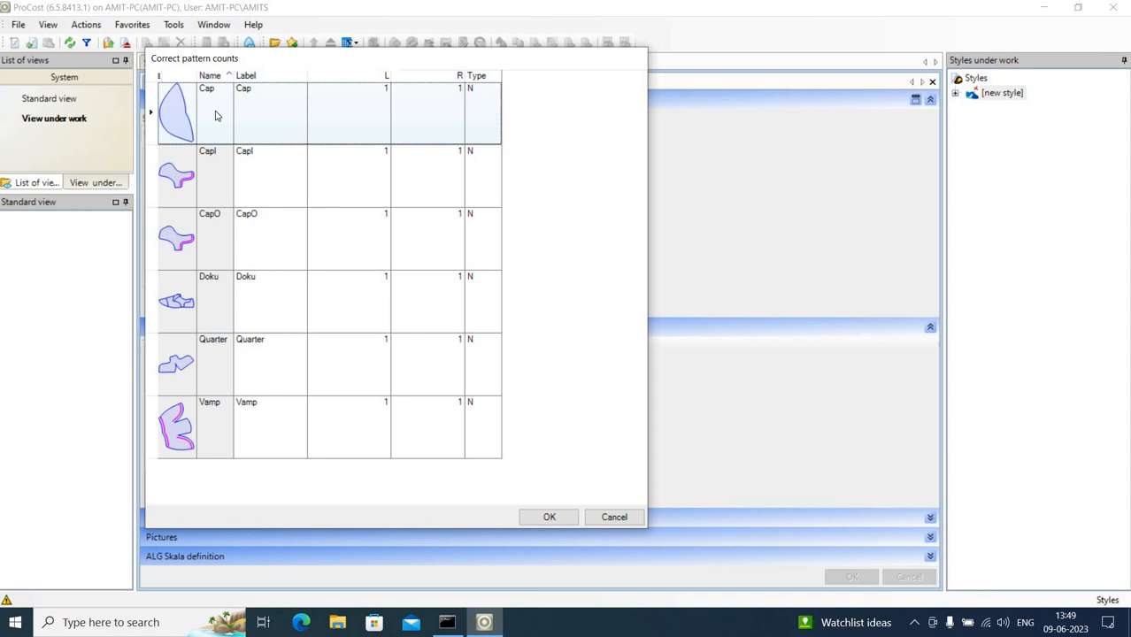
pyautogui.click(269, 90)
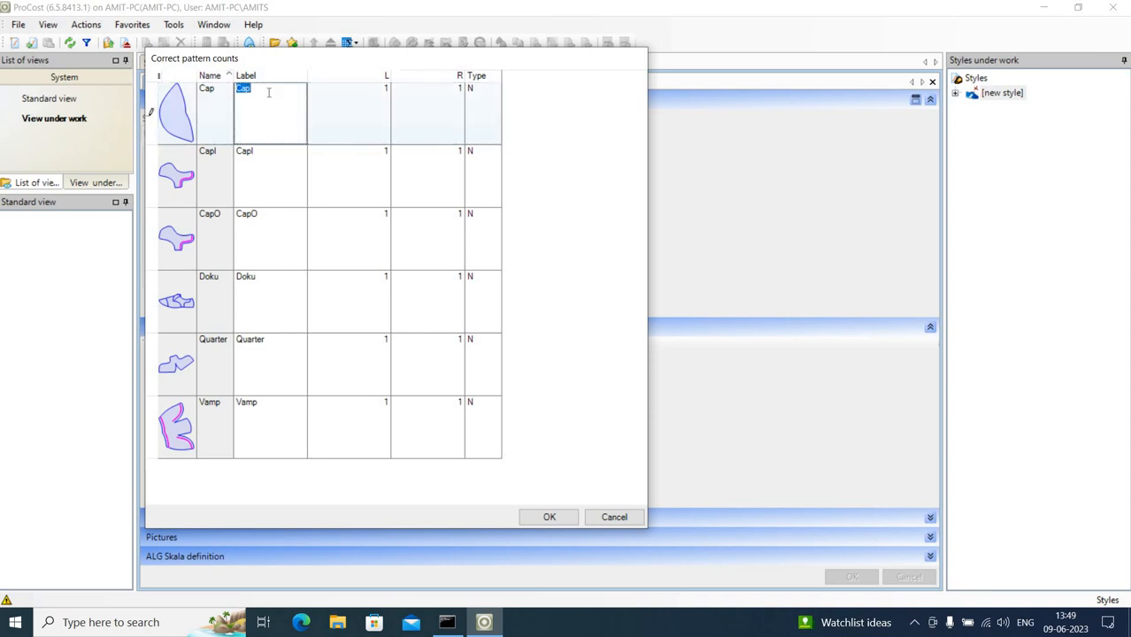
pyautogui.write('Toe-Cap')
pyautogui.click(239, 177)
pyautogui.click(267, 154)
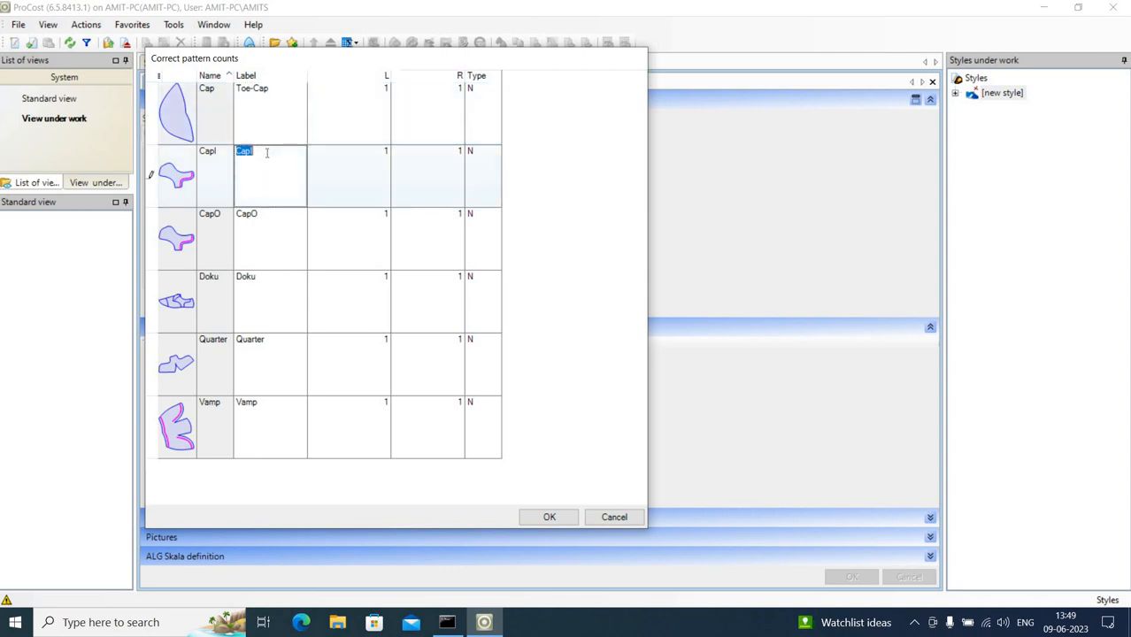
pyautogui.write('Q')
pyautogui.write('Inside')
# Relabel the CapO pattern as Outside Qtr and the Quarter pattern as Counter.
pyautogui.click(270, 216)
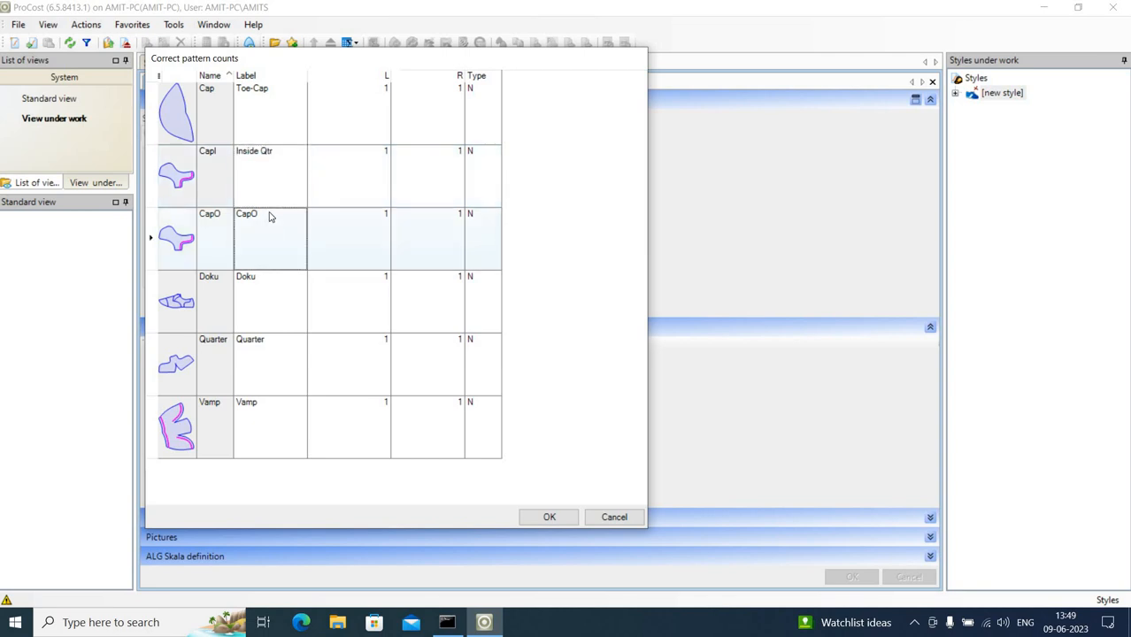
pyautogui.write('Outside')
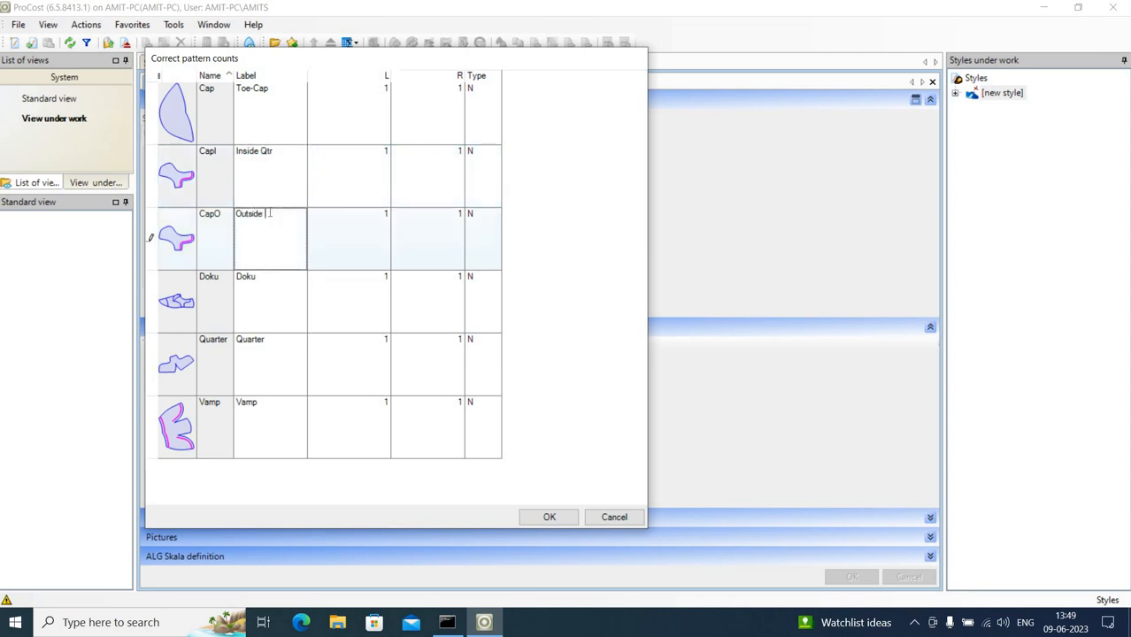
pyautogui.write(' Qtr')
pyautogui.click(278, 313)
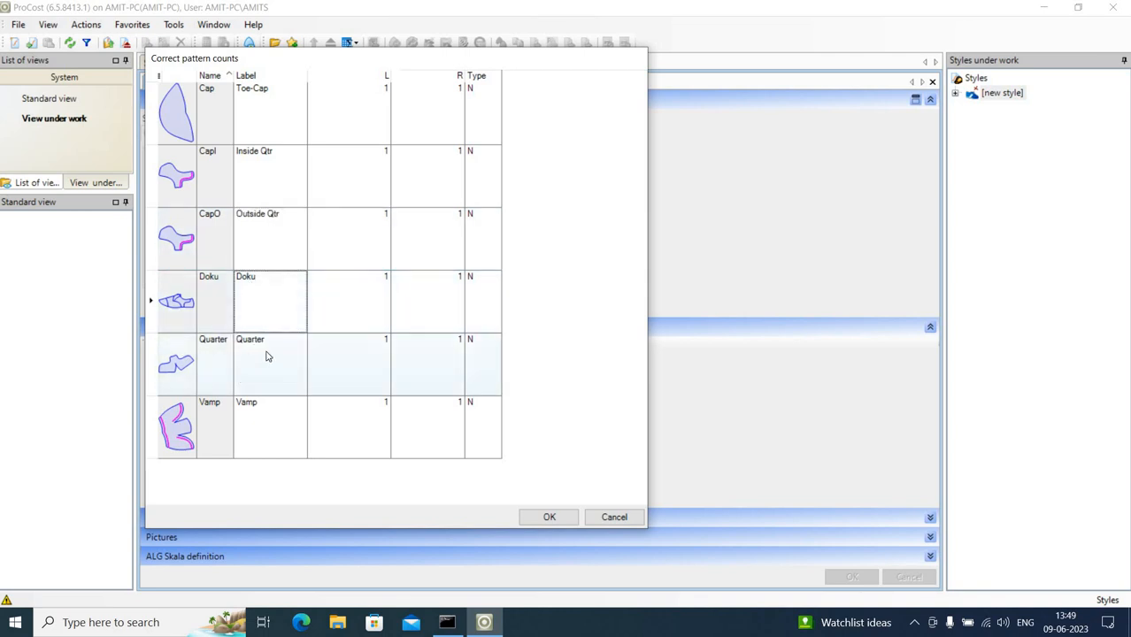
pyautogui.click(268, 356)
pyautogui.write('Co')
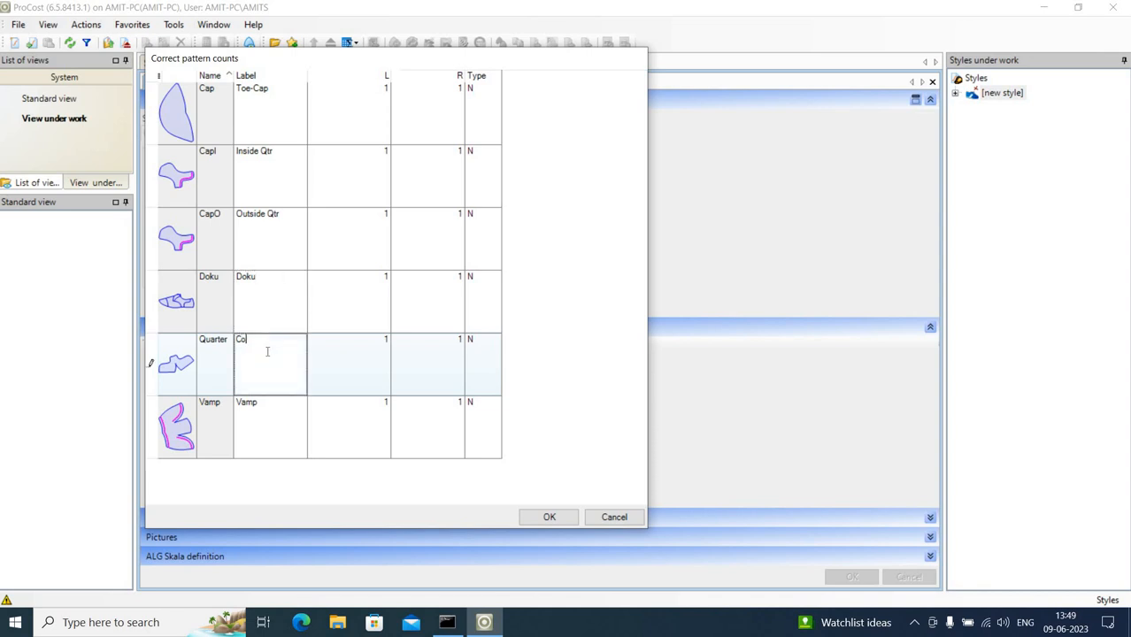
pyautogui.write('unter')
pyautogui.click(278, 407)
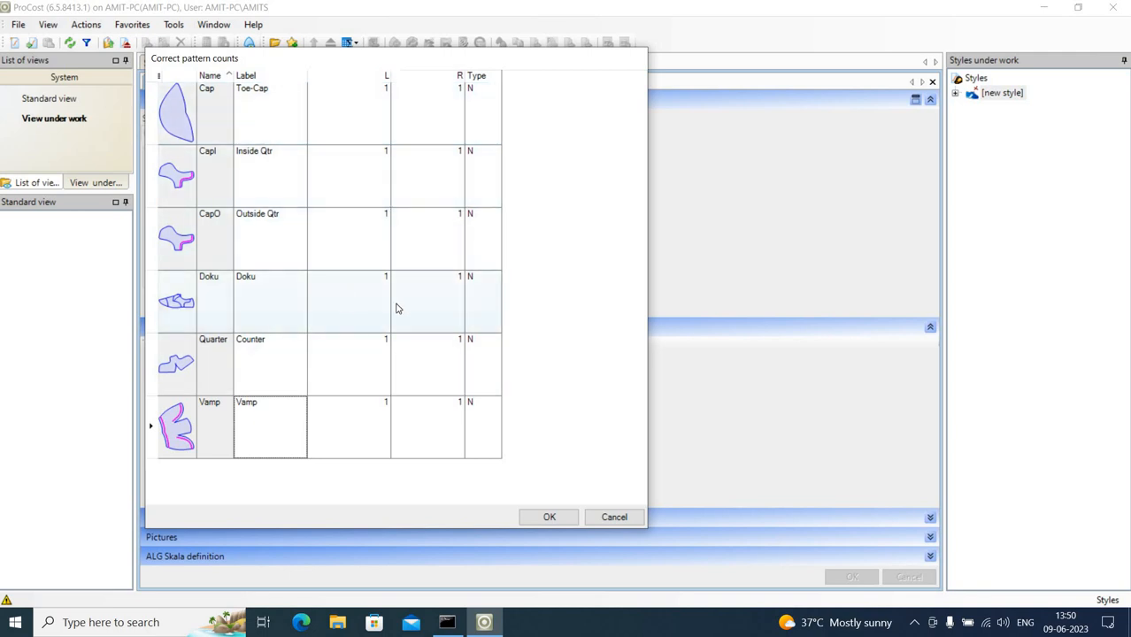
# Set both the L and R counts of the Doku pattern to 0.
pyautogui.click(357, 306)
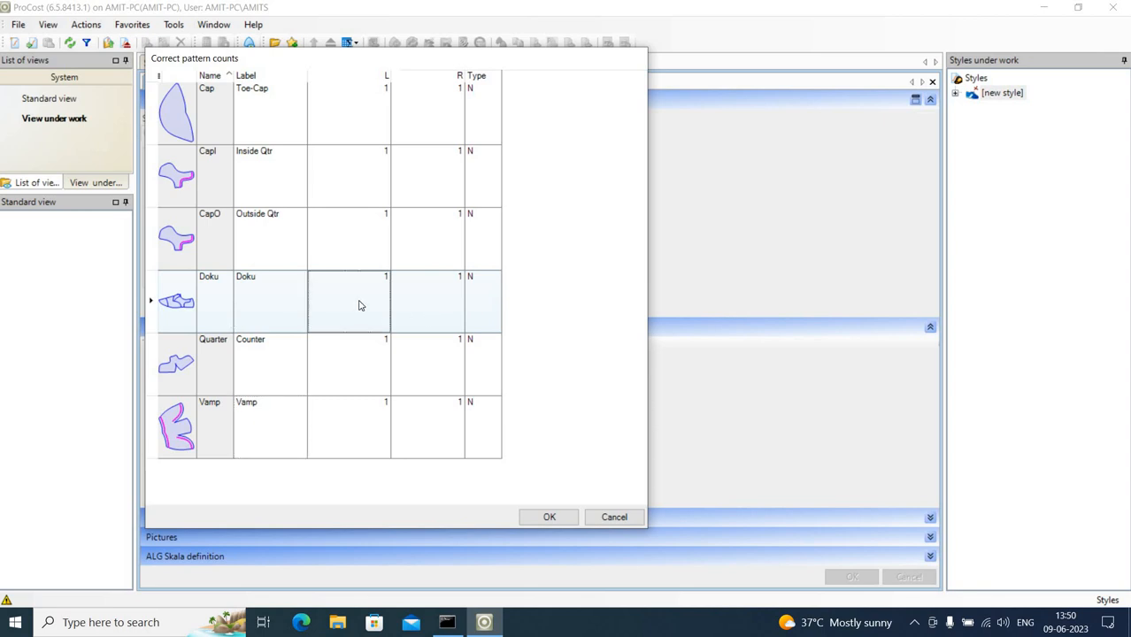
pyautogui.write('0')
pyautogui.click(418, 295)
pyautogui.write('0')
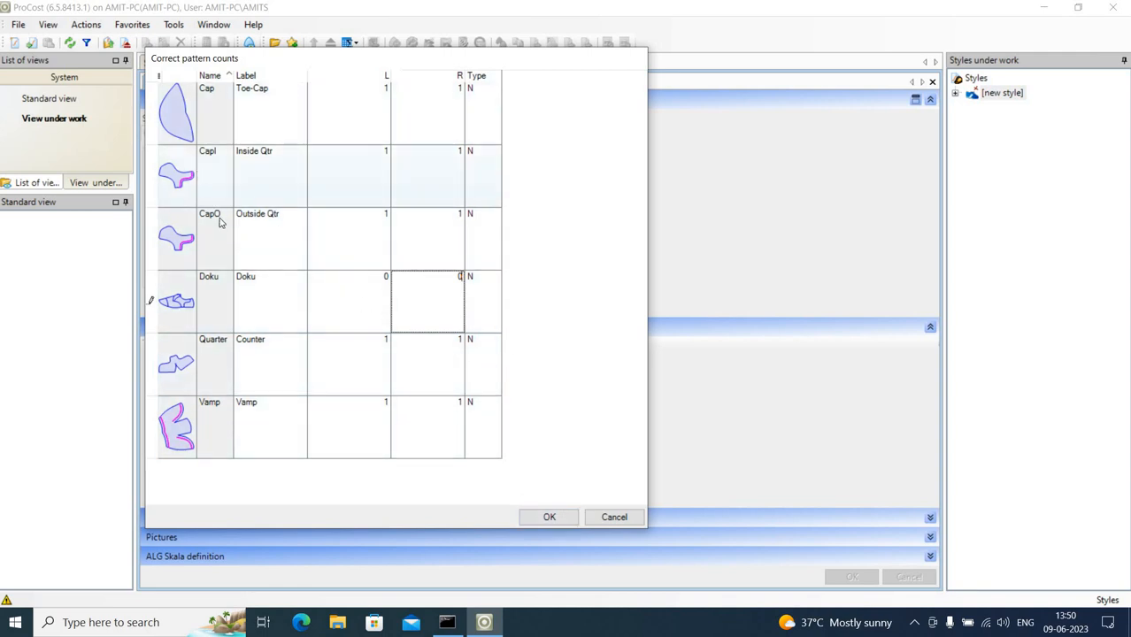
# Try L and R counts of 2 for the Inside Qtr pattern, then restore both to 1.
pyautogui.click(383, 169)
pyautogui.write('2')
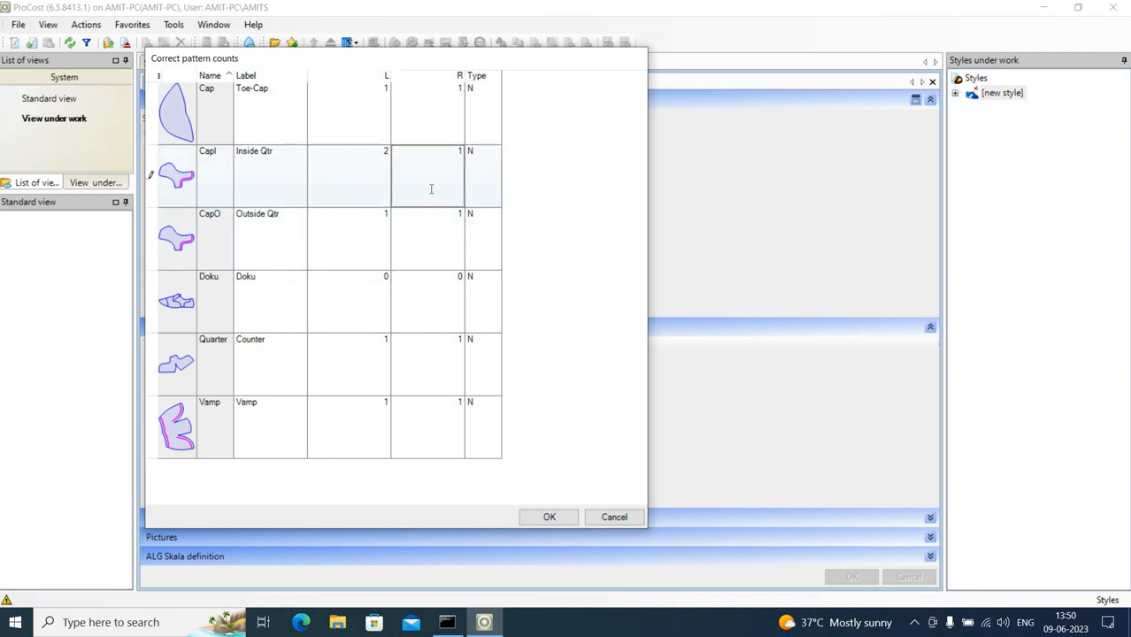
pyautogui.click(430, 186)
pyautogui.write('2')
pyautogui.click(378, 171)
pyautogui.write('1')
pyautogui.click(442, 173)
pyautogui.write('1')
# Confirm the corrected pattern counts and accept setting the style's size type to English.
pyautogui.click(549, 518)
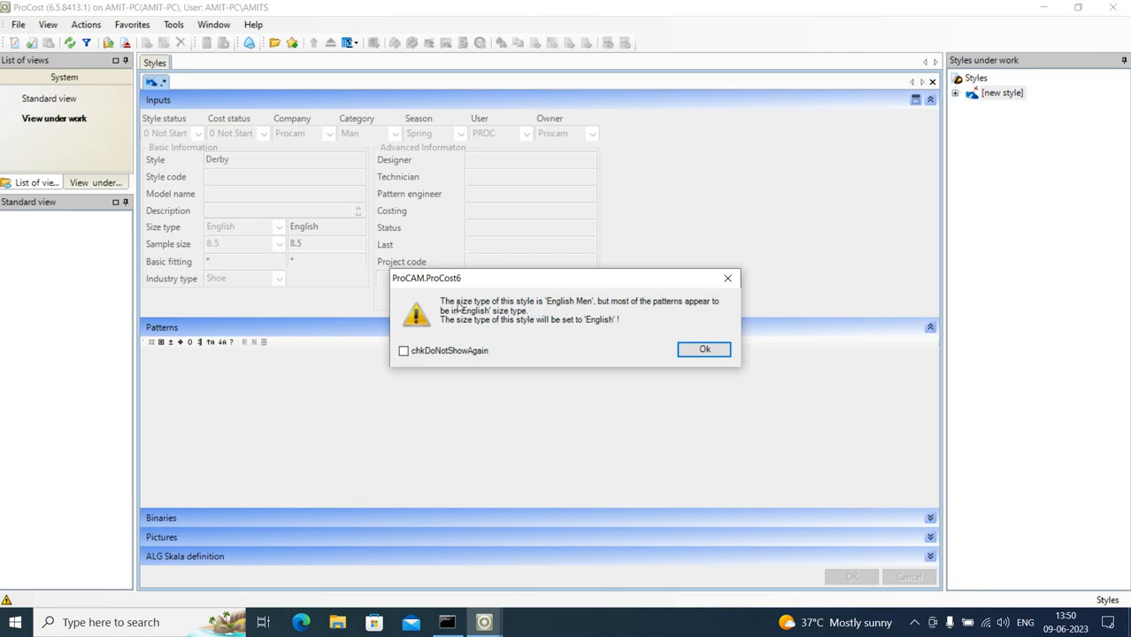
pyautogui.moveTo(501, 285); pyautogui.dragTo(346, 193)
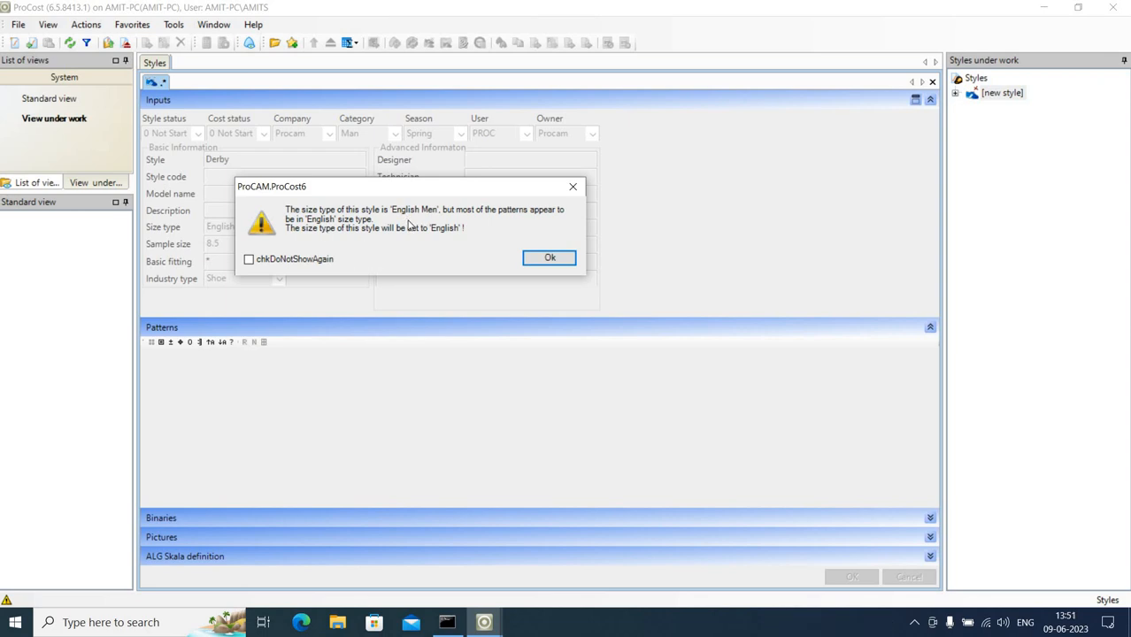
pyautogui.moveTo(476, 192); pyautogui.dragTo(724, 160)
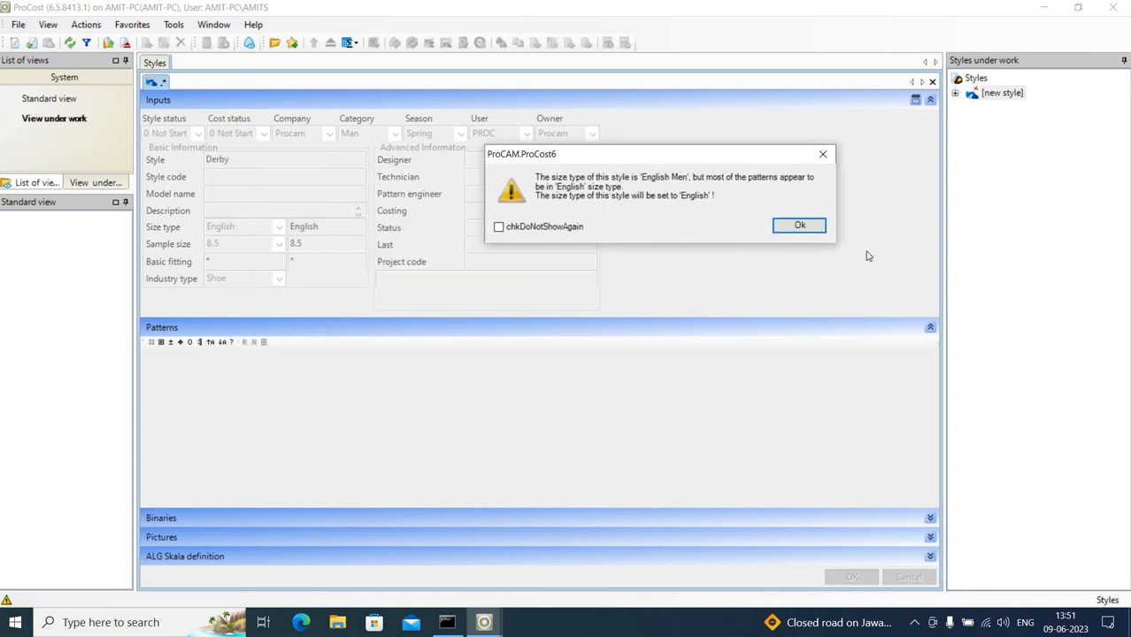
pyautogui.click(798, 226)
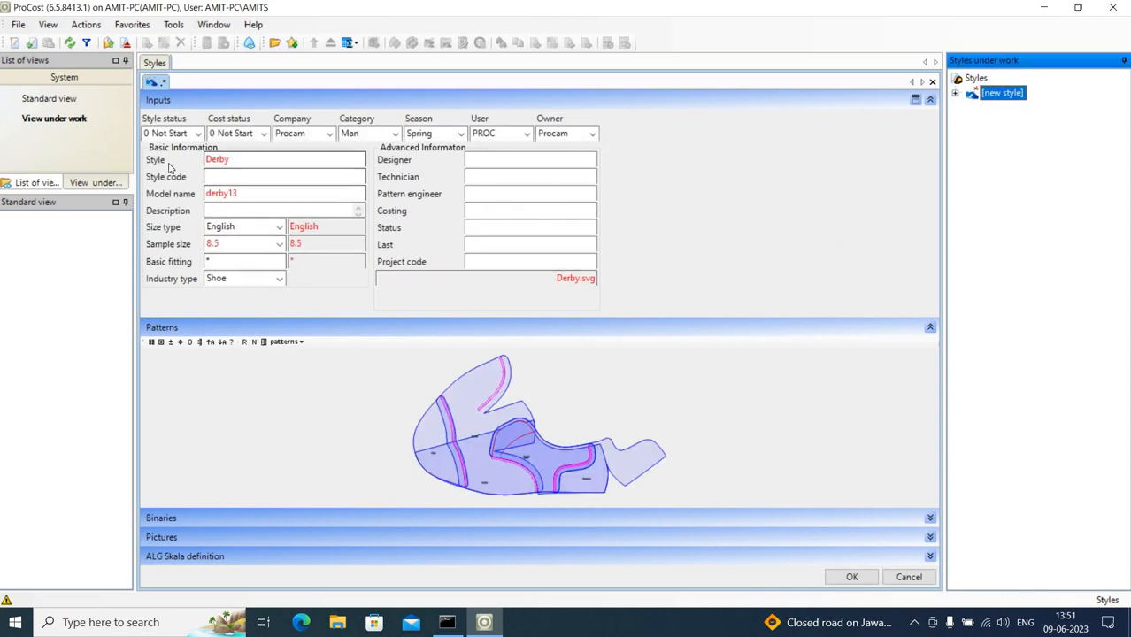
# Review the file types available for creating a style from a file, and cancel without loading one.
pyautogui.click(233, 163)
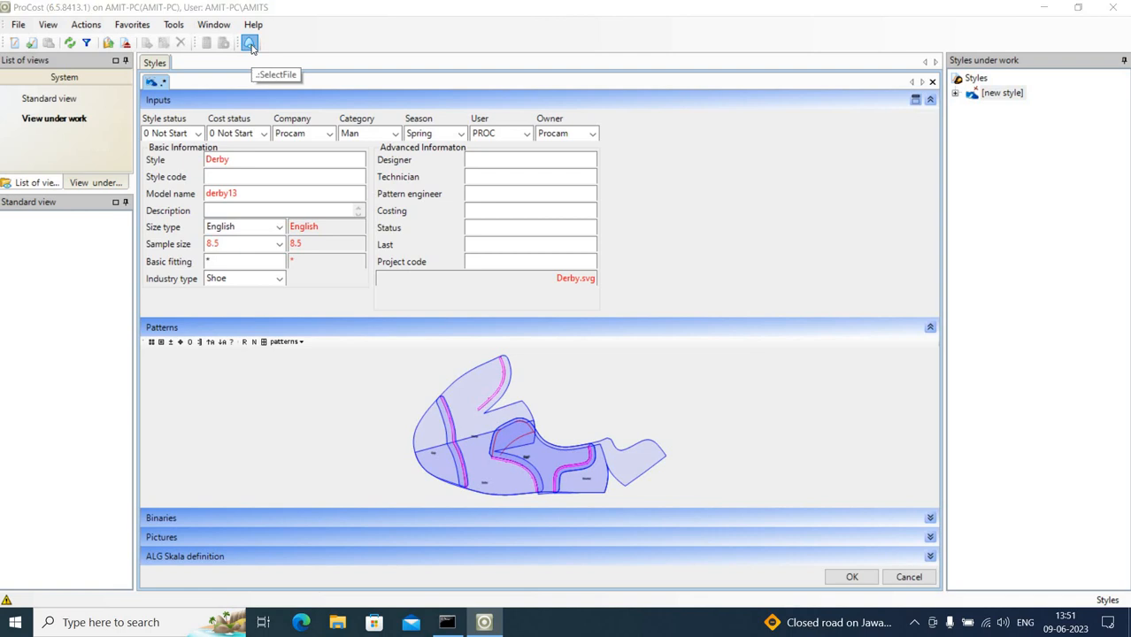
pyautogui.click(250, 44)
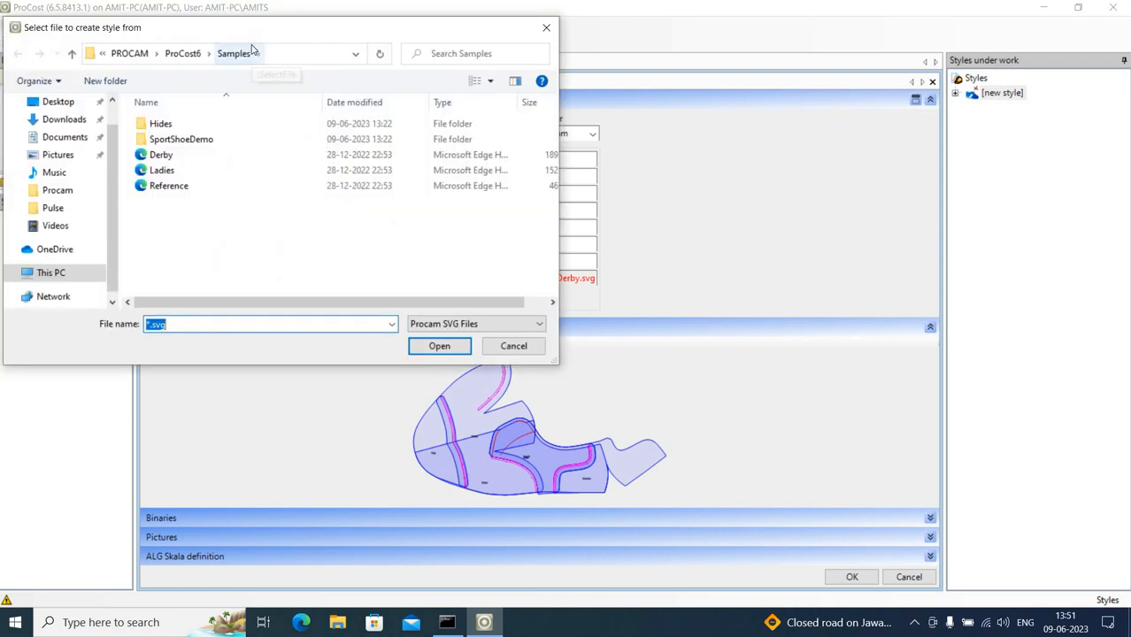
pyautogui.click(458, 328)
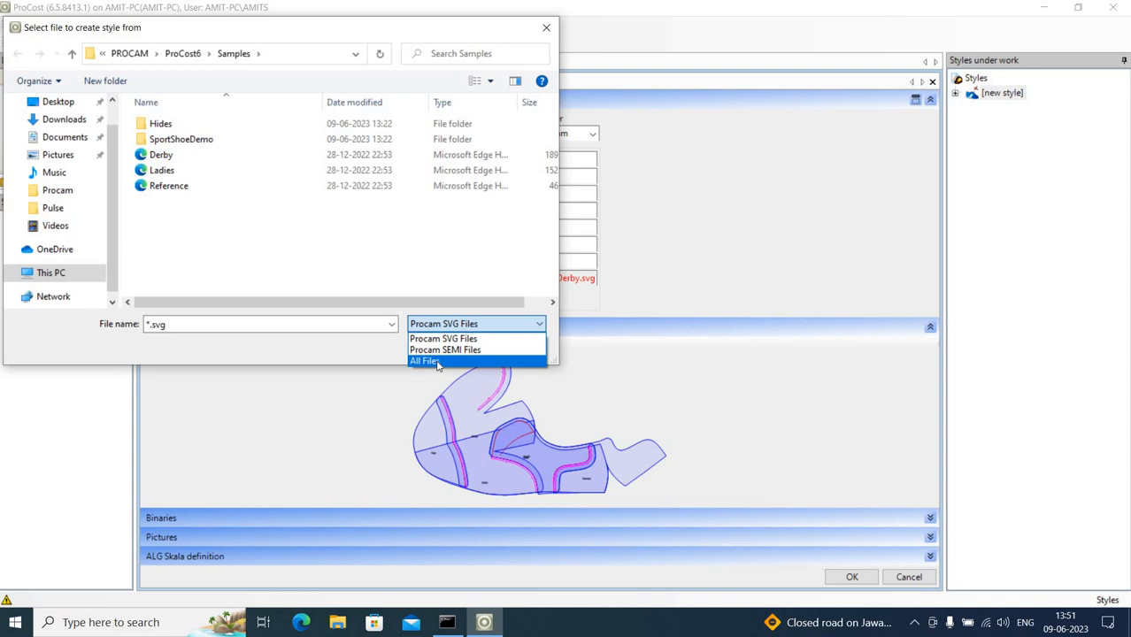
pyautogui.click(458, 252)
pyautogui.click(530, 351)
pyautogui.click(583, 261)
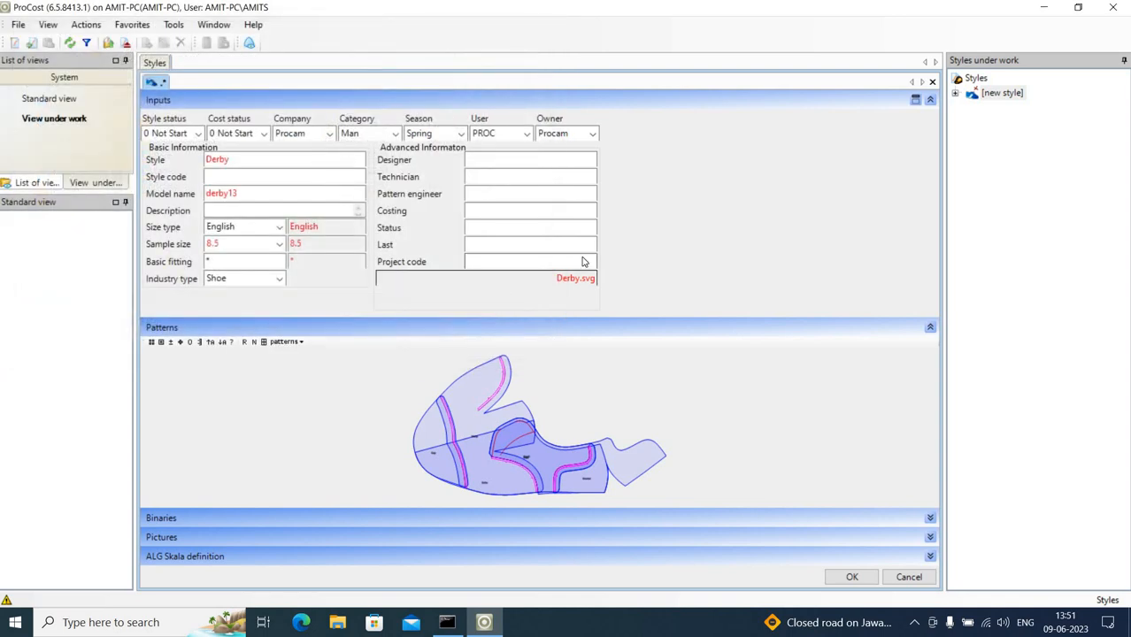
# Collapse the style's Inputs section and explode the Derby patterns into separate pieces.
pyautogui.click(930, 100)
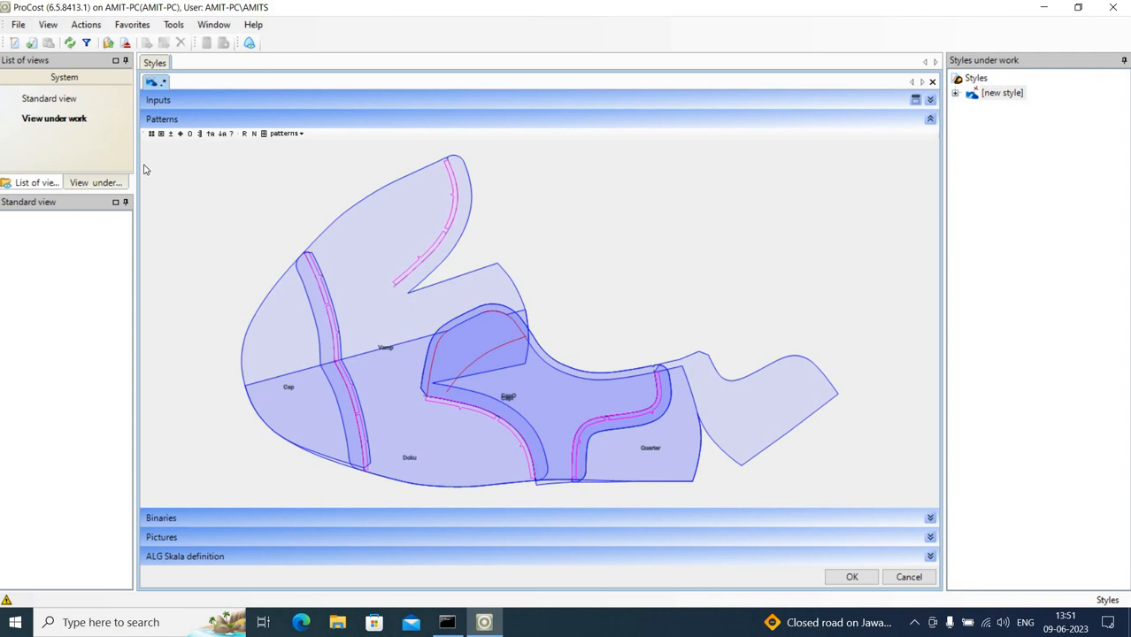
pyautogui.click(151, 133)
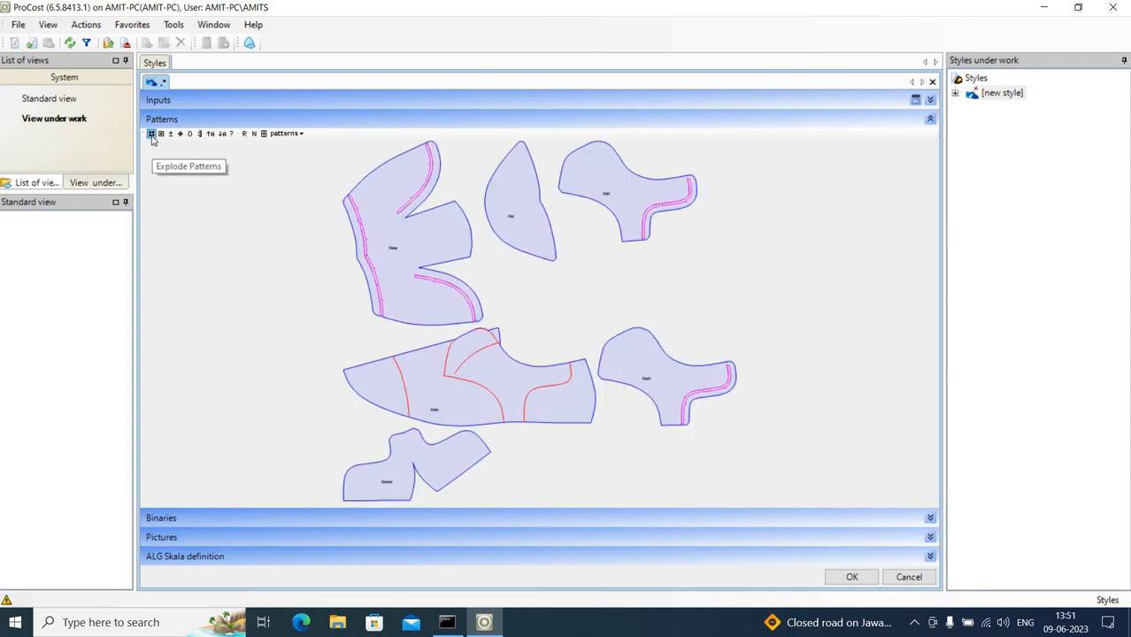
pyautogui.click(151, 134)
pyautogui.click(152, 133)
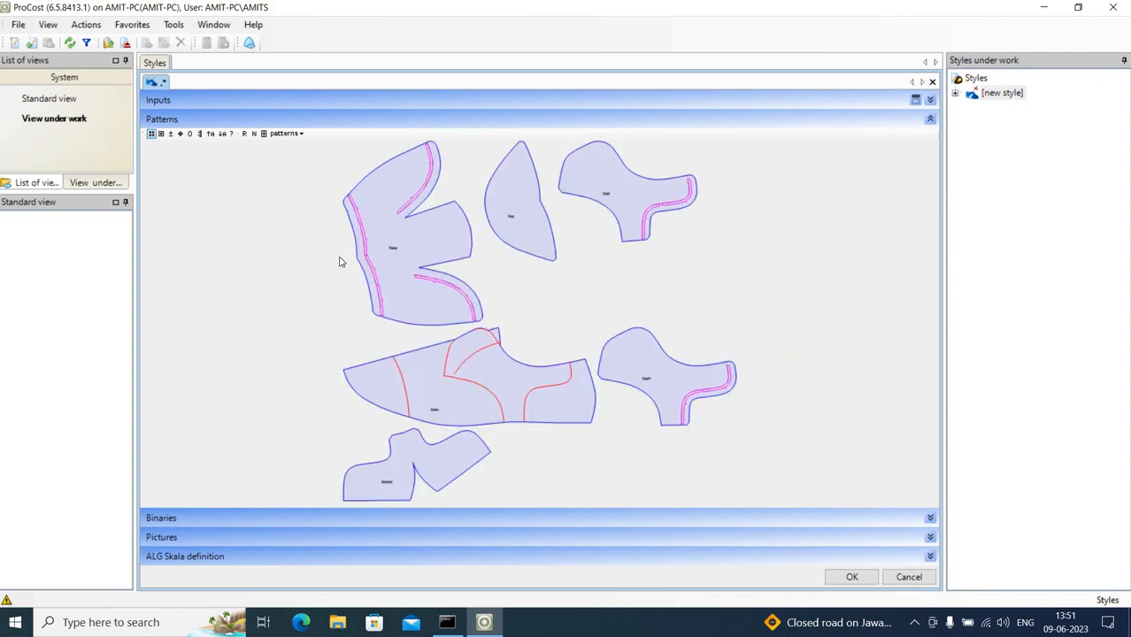
# Preview the measuring axes over the exploded patterns and zoom in on the Vamp pattern's label.
pyautogui.click(199, 134)
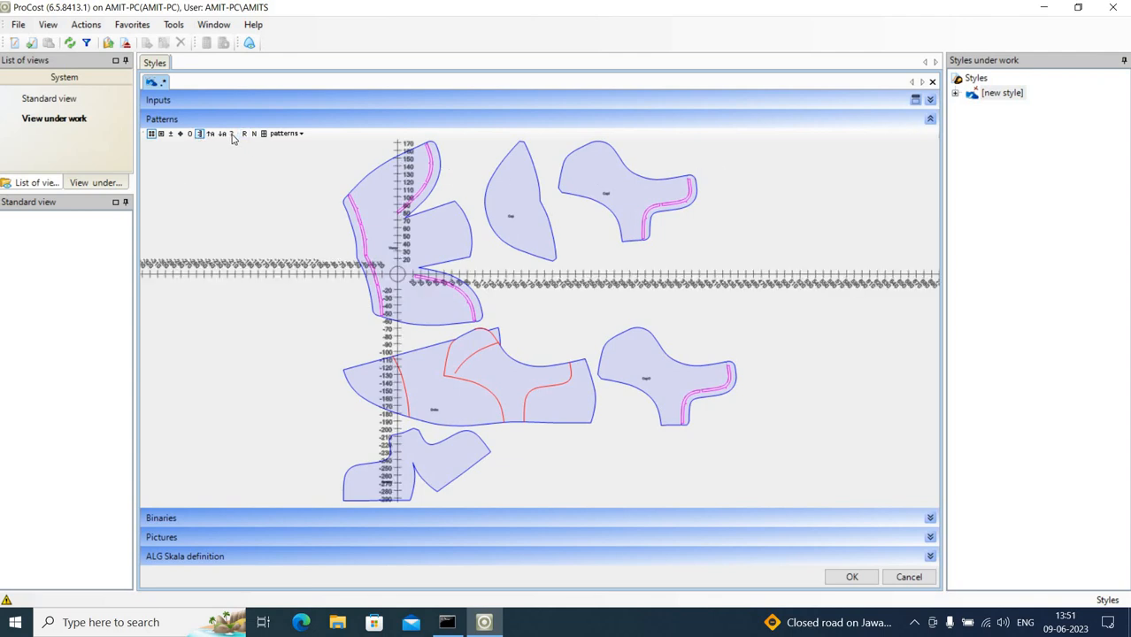
pyautogui.moveTo(232, 136)
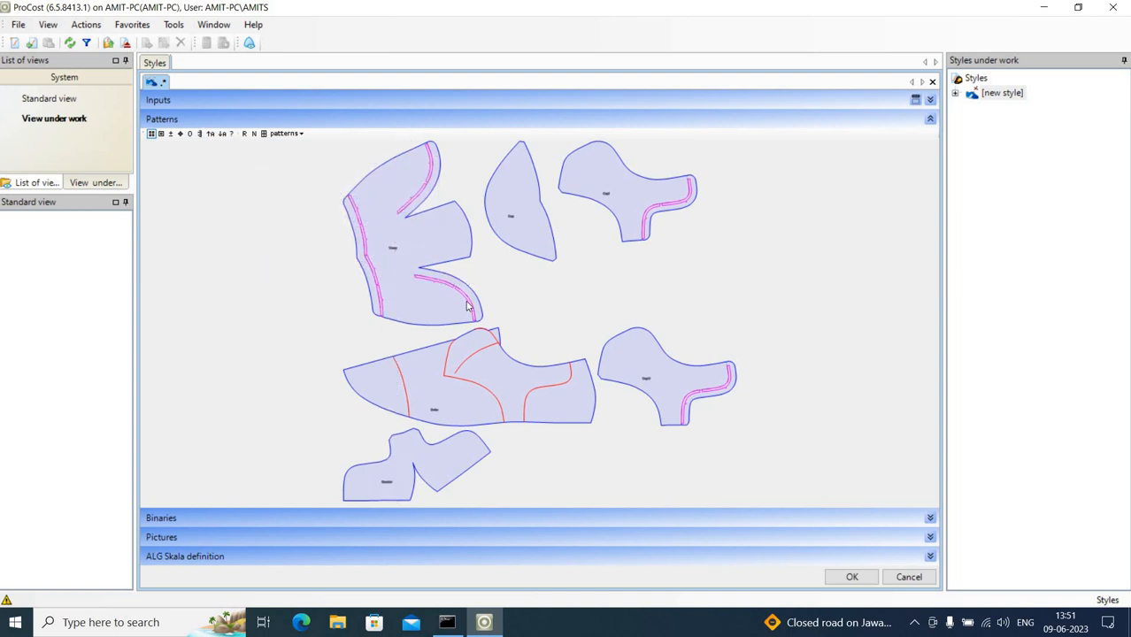
pyautogui.moveTo(415, 250); pyautogui.dragTo(466, 284)
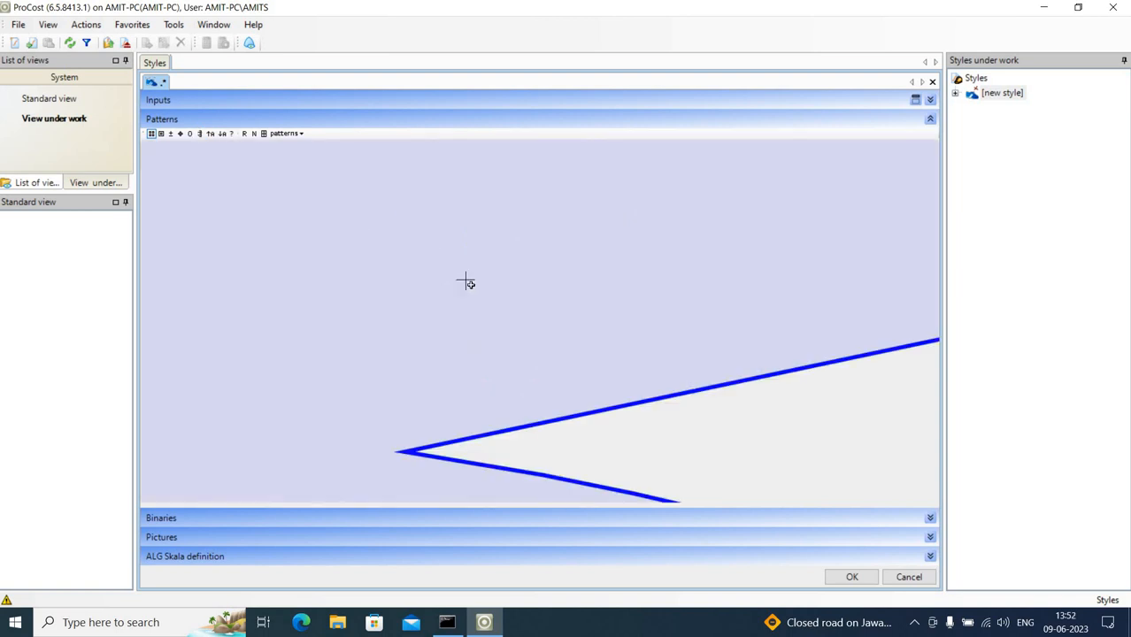
pyautogui.rightClick(362, 294)
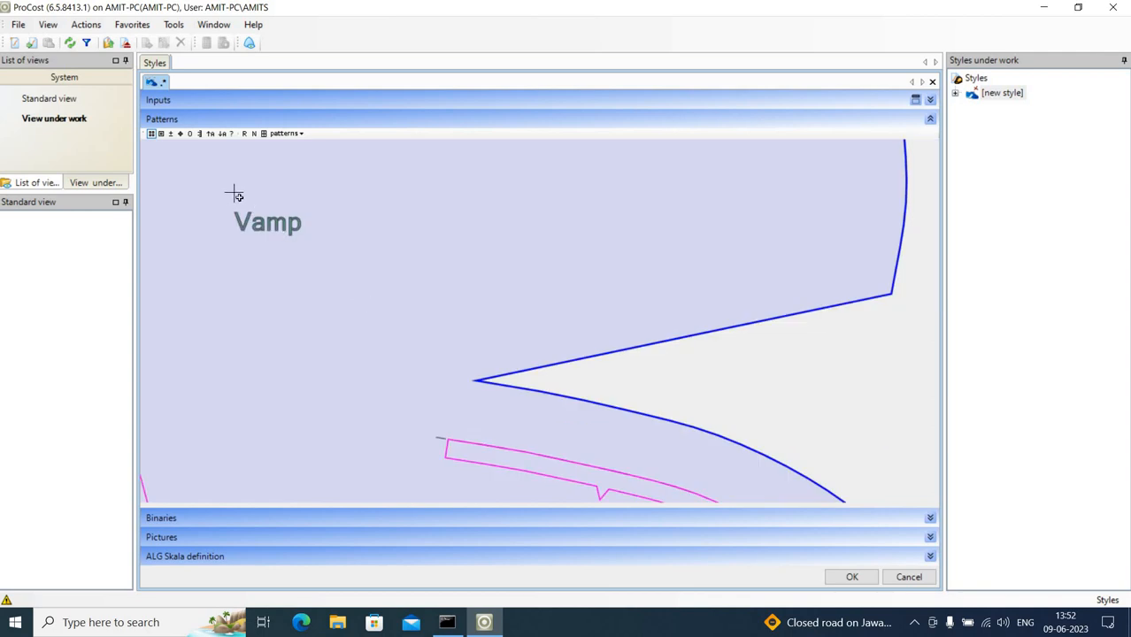
pyautogui.moveTo(237, 197); pyautogui.dragTo(353, 308)
pyautogui.moveTo(335, 201); pyautogui.dragTo(631, 311)
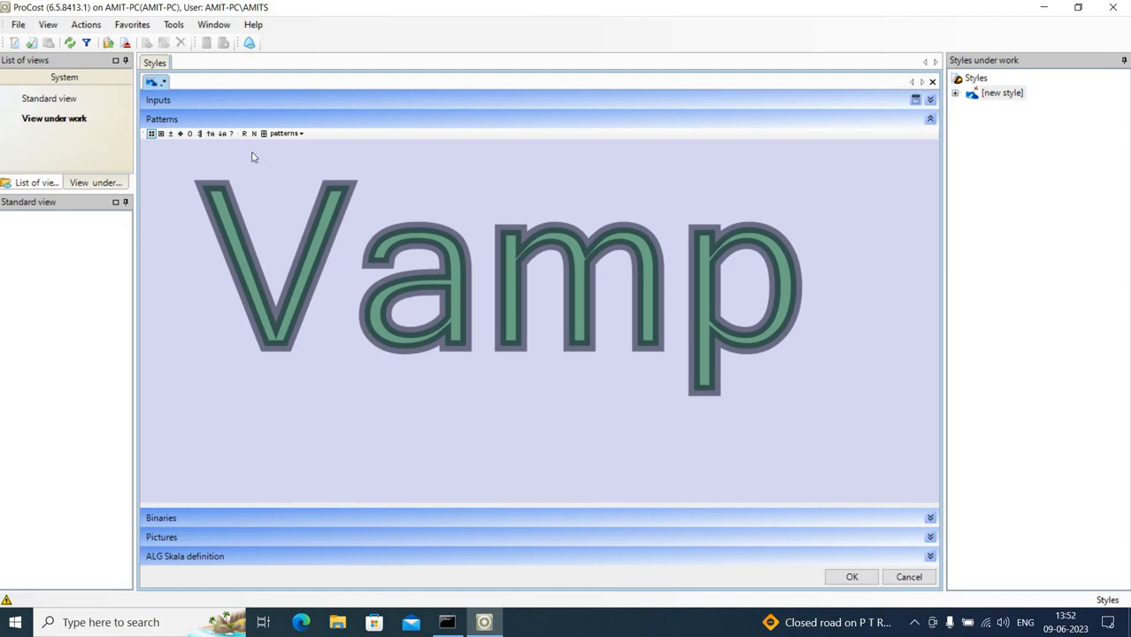
# Return from the enlarged Vamp label to the full exploded layout, toggling the explode display to fit all Derby pieces.
pyautogui.moveTo(231, 135)
pyautogui.scroll(-1, 397, 228)
pyautogui.scroll(-6, 586, 326)
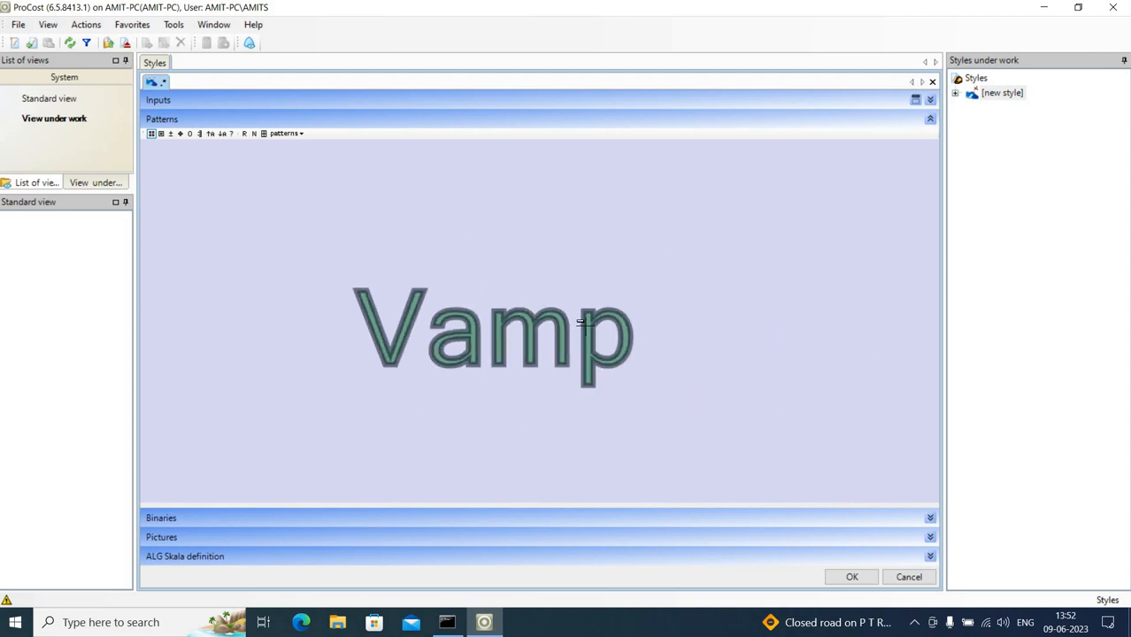
pyautogui.scroll(8, 585, 325)
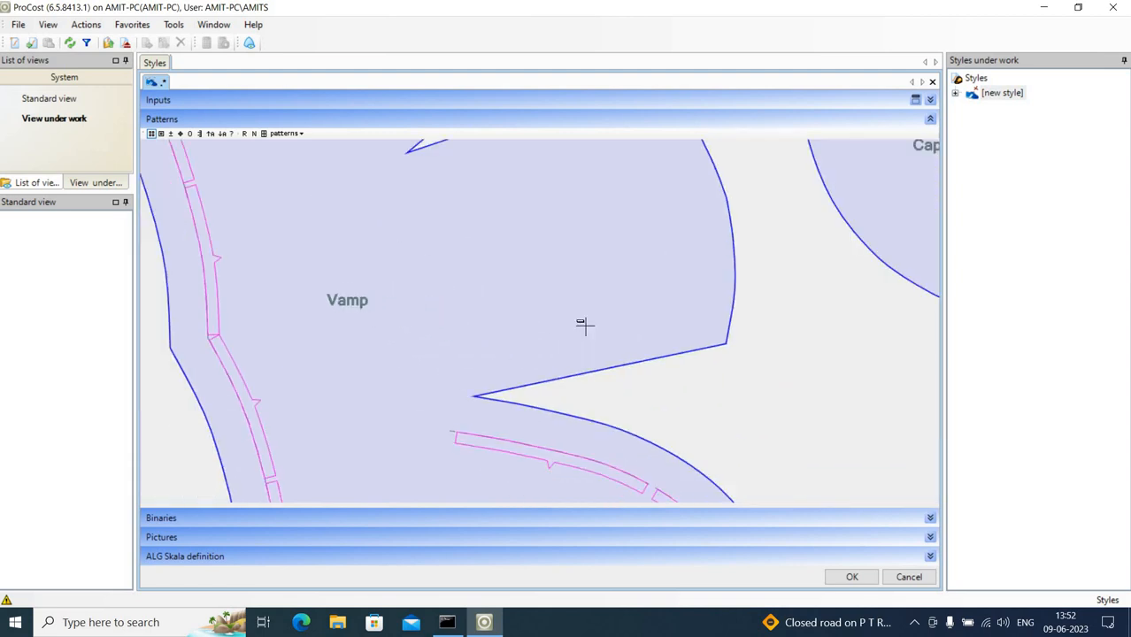
pyautogui.scroll(-8, 584, 325)
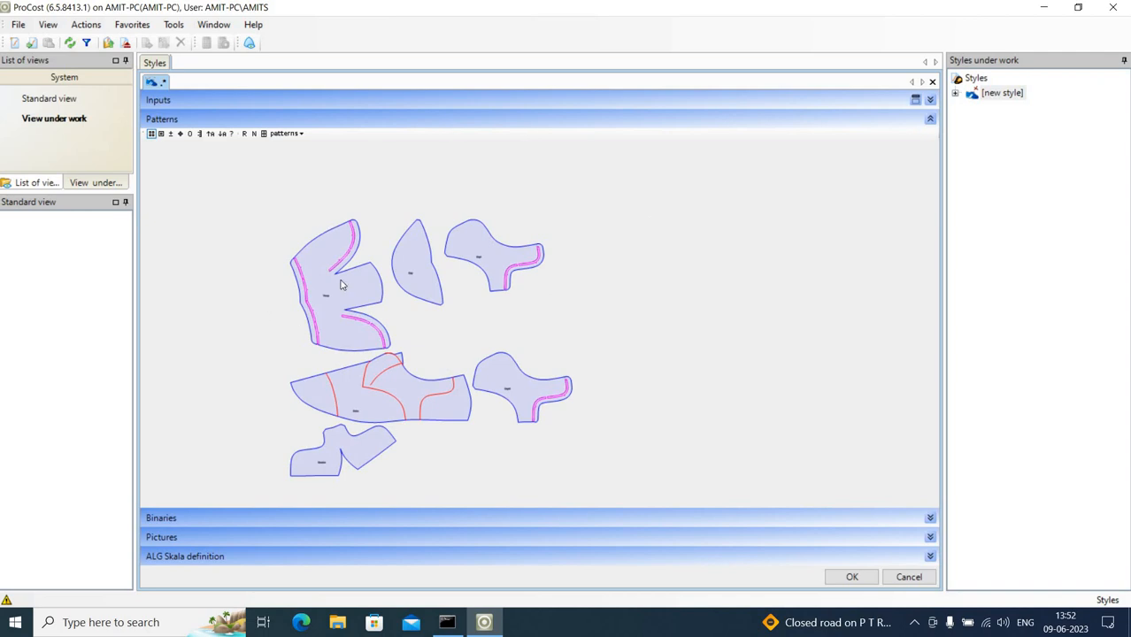
pyautogui.click(151, 134)
pyautogui.click(150, 133)
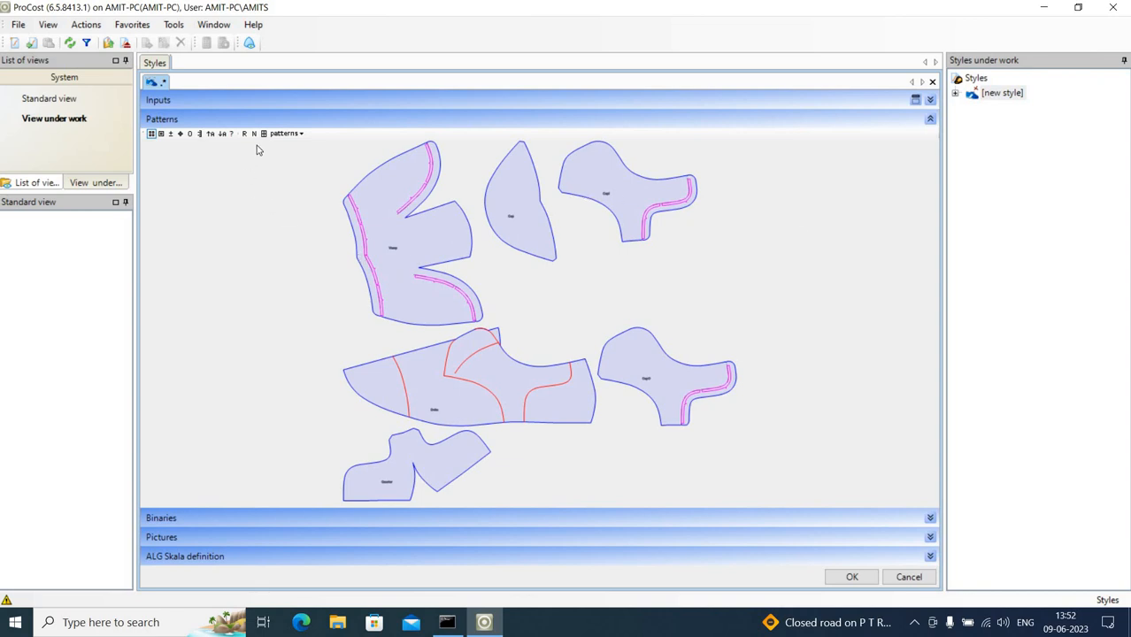
# Enlarge the name labels on the exploded Derby patterns by several increments until they are easy to read.
pyautogui.click(211, 134)
pyautogui.click(211, 134)
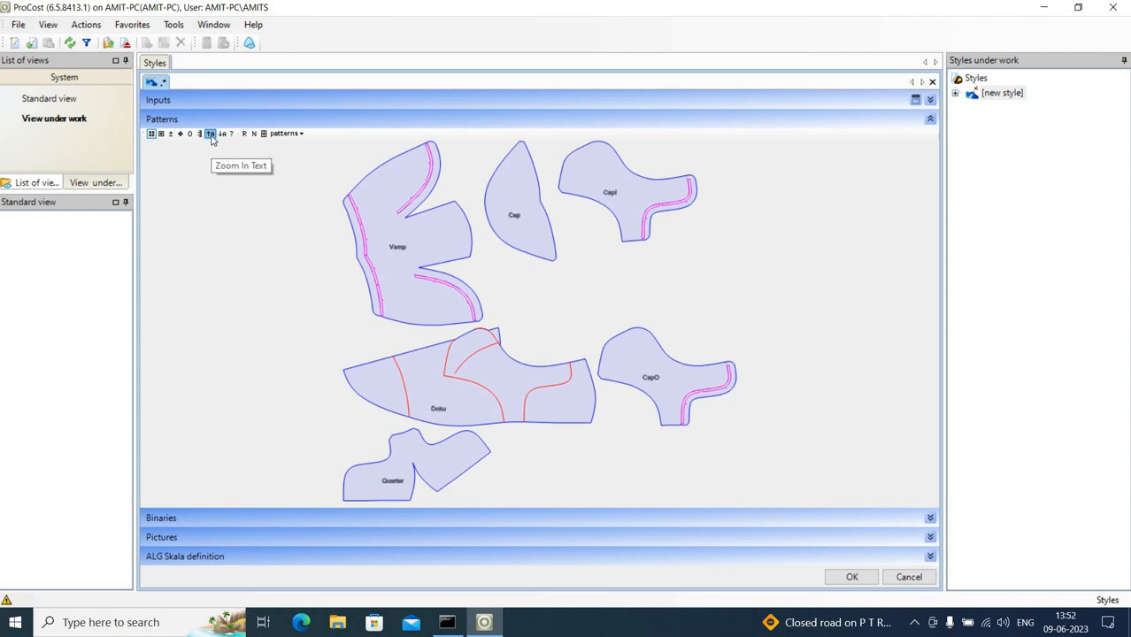
pyautogui.click(211, 135)
pyautogui.click(211, 135)
pyautogui.click(211, 134)
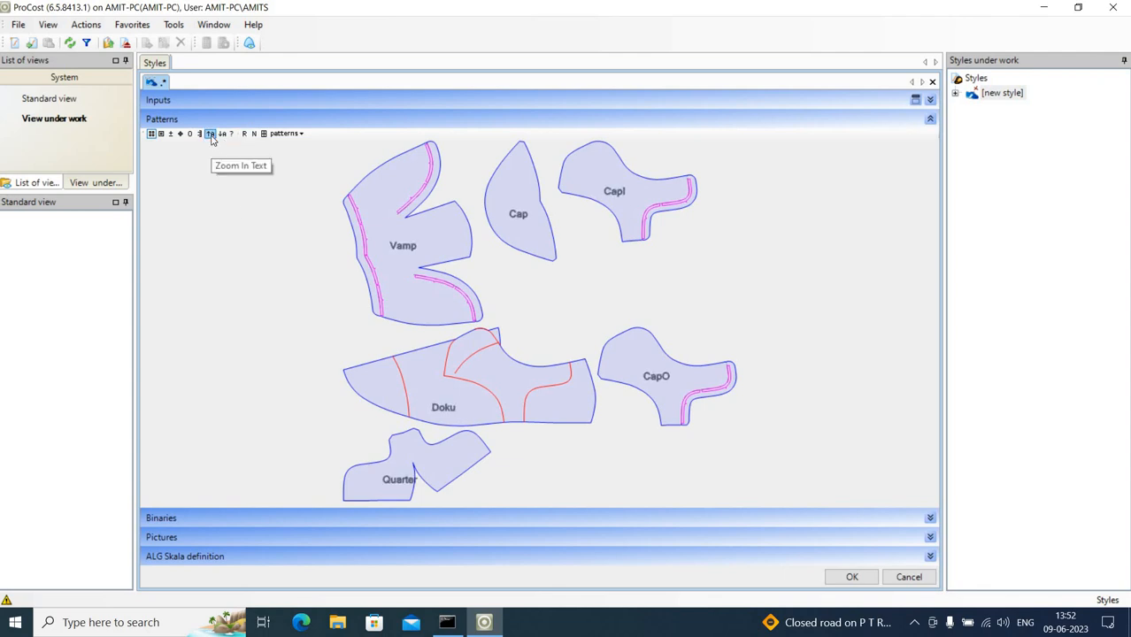
# Accept the new Derby style and expand it among the styles under work, checking its Patterns folder.
pyautogui.click(854, 577)
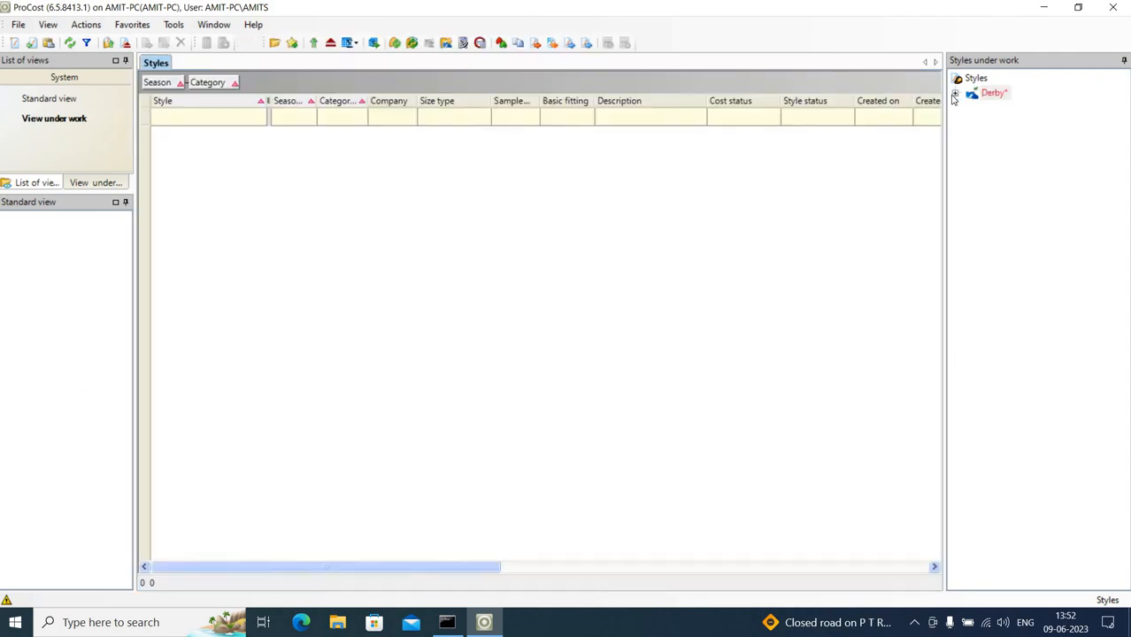
pyautogui.click(955, 94)
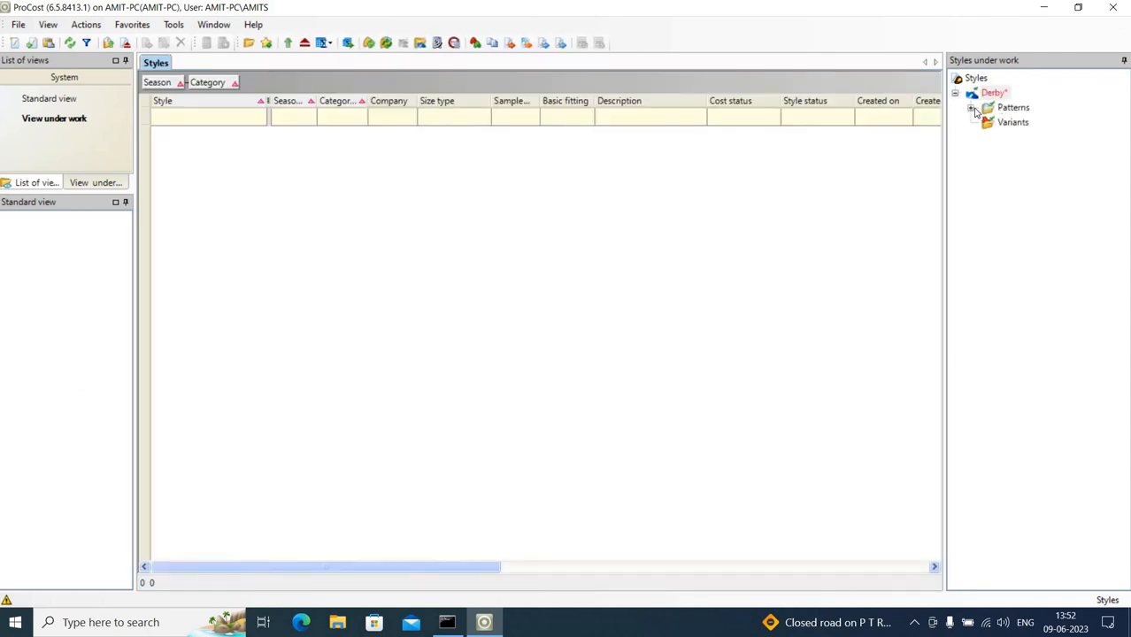
pyautogui.click(971, 107)
pyautogui.click(971, 107)
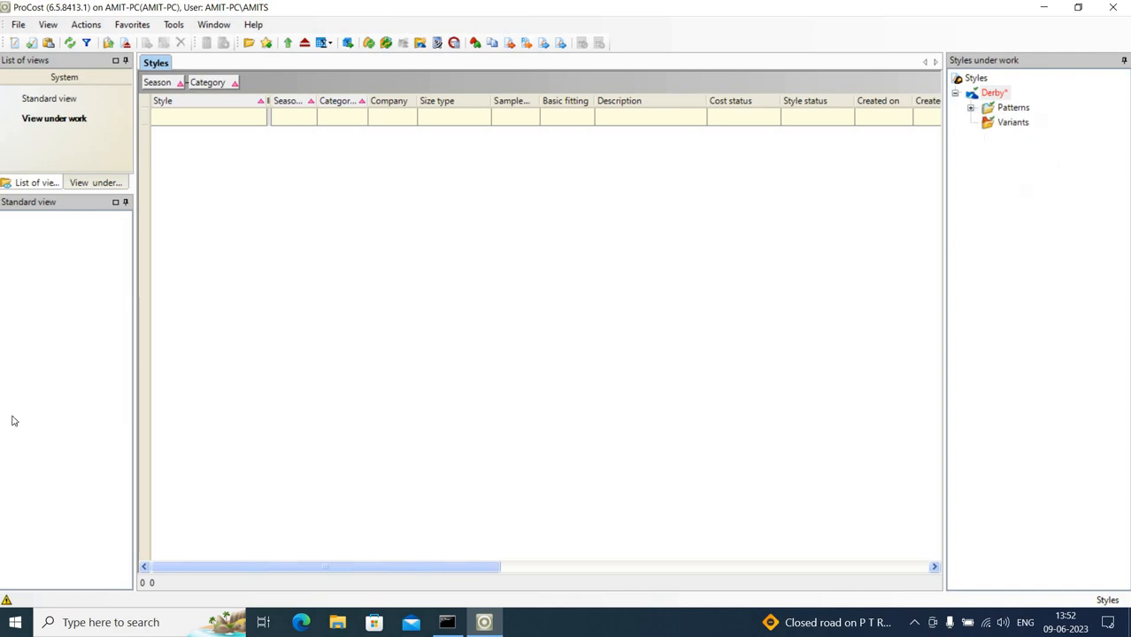